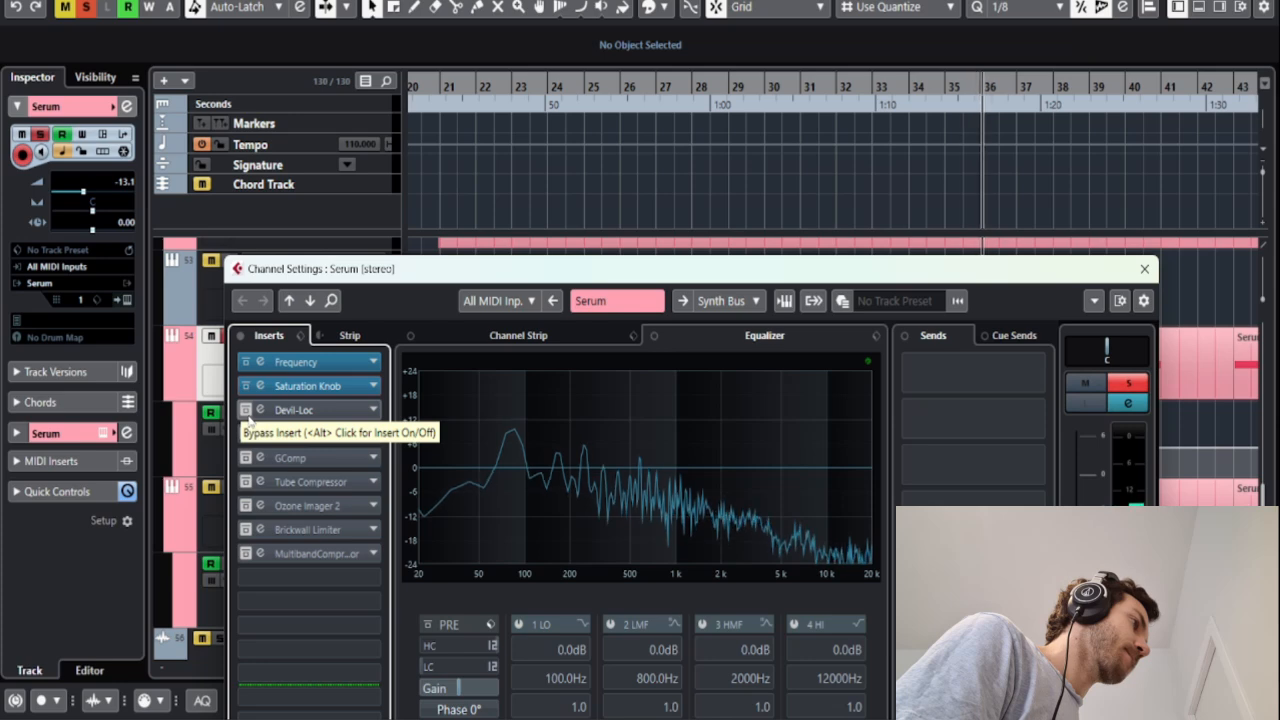
Activate the Devil-Loc insert on the Serum channel and reposition its Channel Settings window
{"action": "left_click", "coordinate": [246, 421]}
{"action": "left_click", "coordinate": [246, 421]}
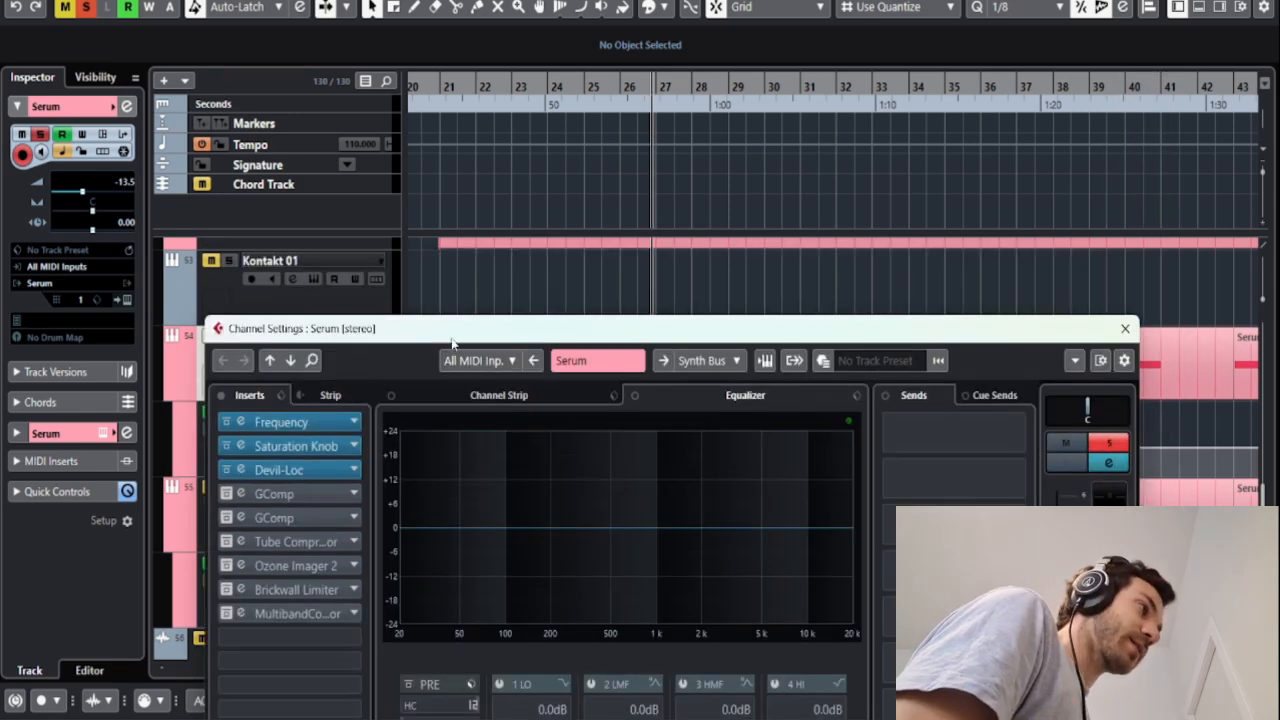
{"action": "left_click_drag", "start_coordinate": [453, 334], "coordinate": [510, 180]}
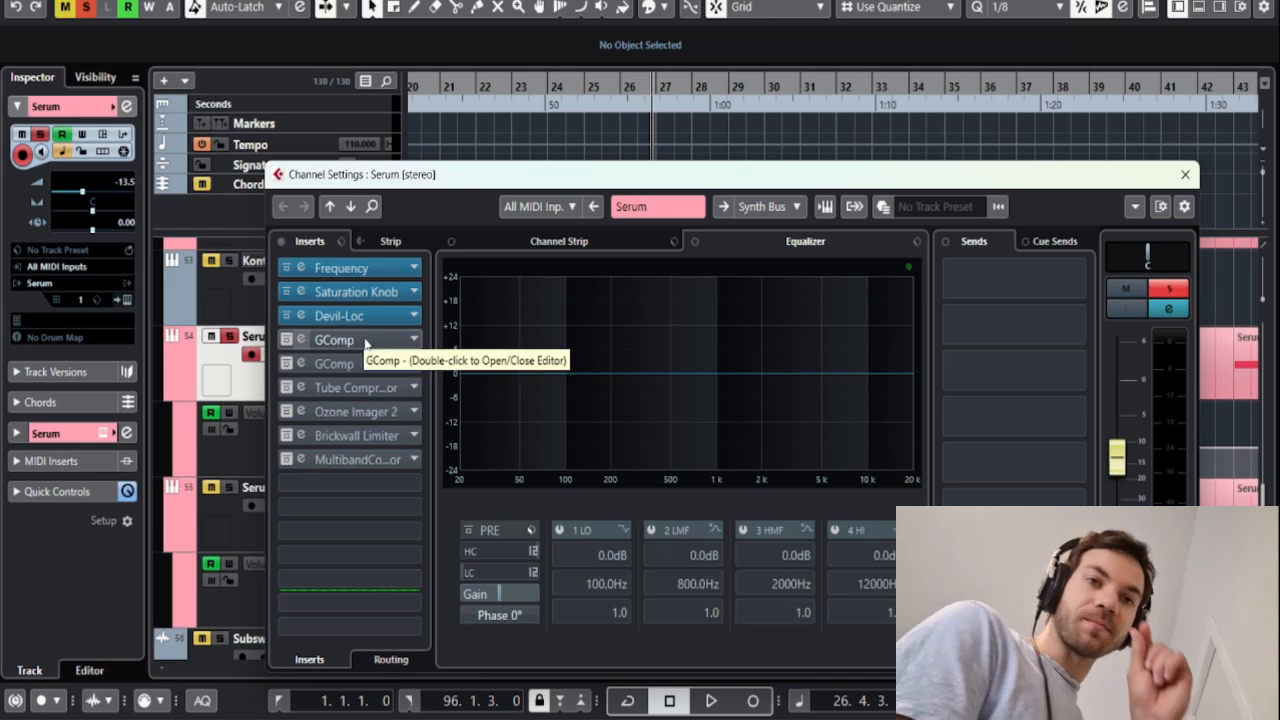
Activate both GComp inserts on the Serum channel during playback and view the first one's compressor settings
{"action": "left_click", "coordinate": [285, 340]}
{"action": "left_click", "coordinate": [299, 341]}
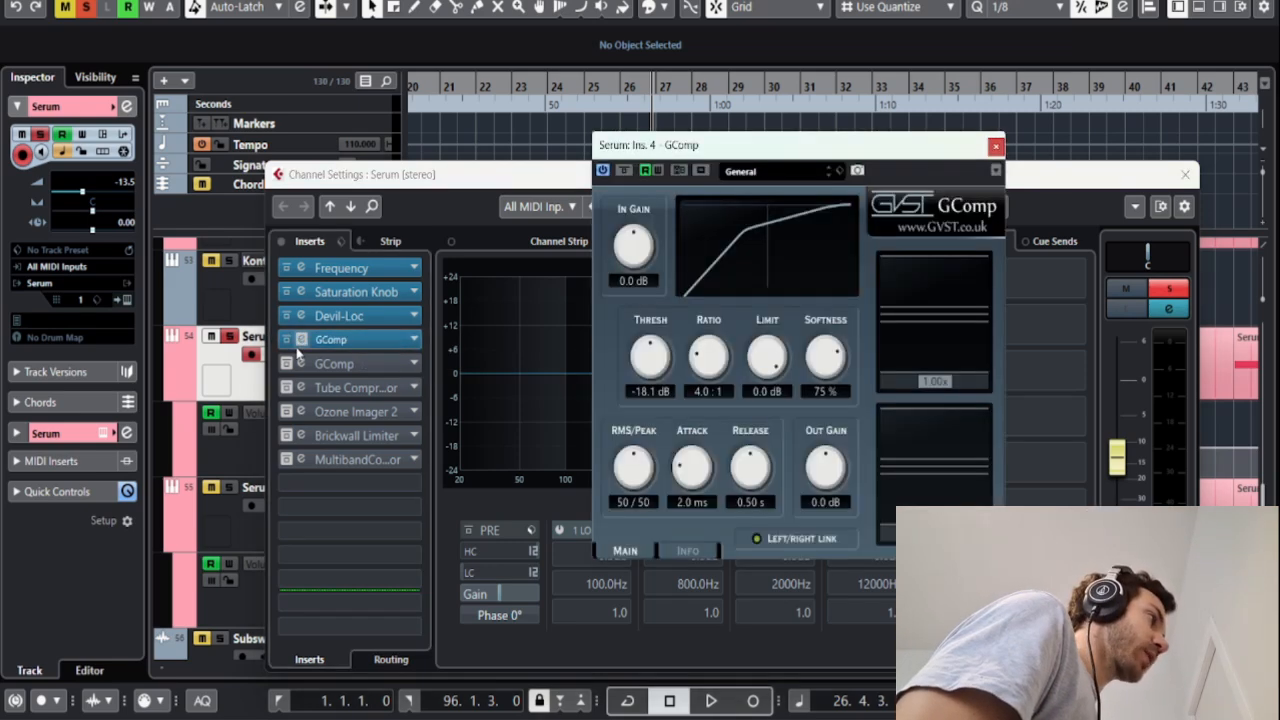
{"action": "key", "text": "space"}
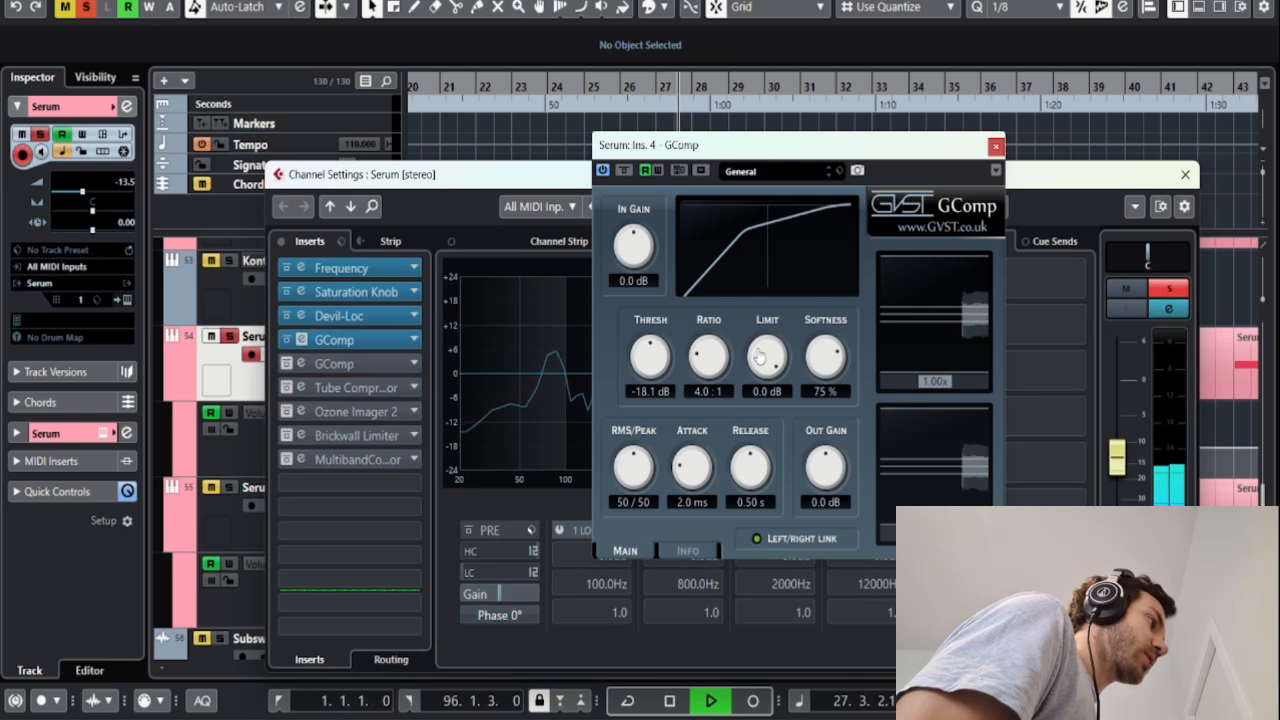
{"action": "left_click", "coordinate": [287, 364]}
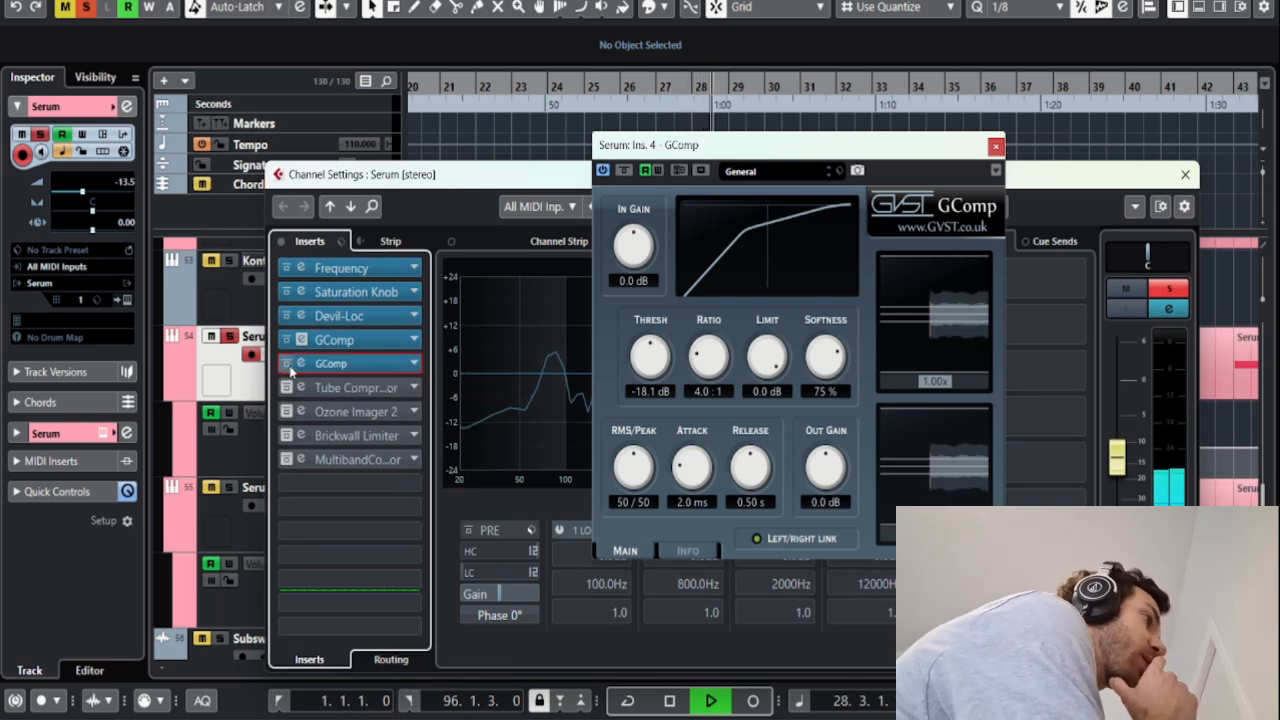
{"action": "left_click", "coordinate": [995, 146]}
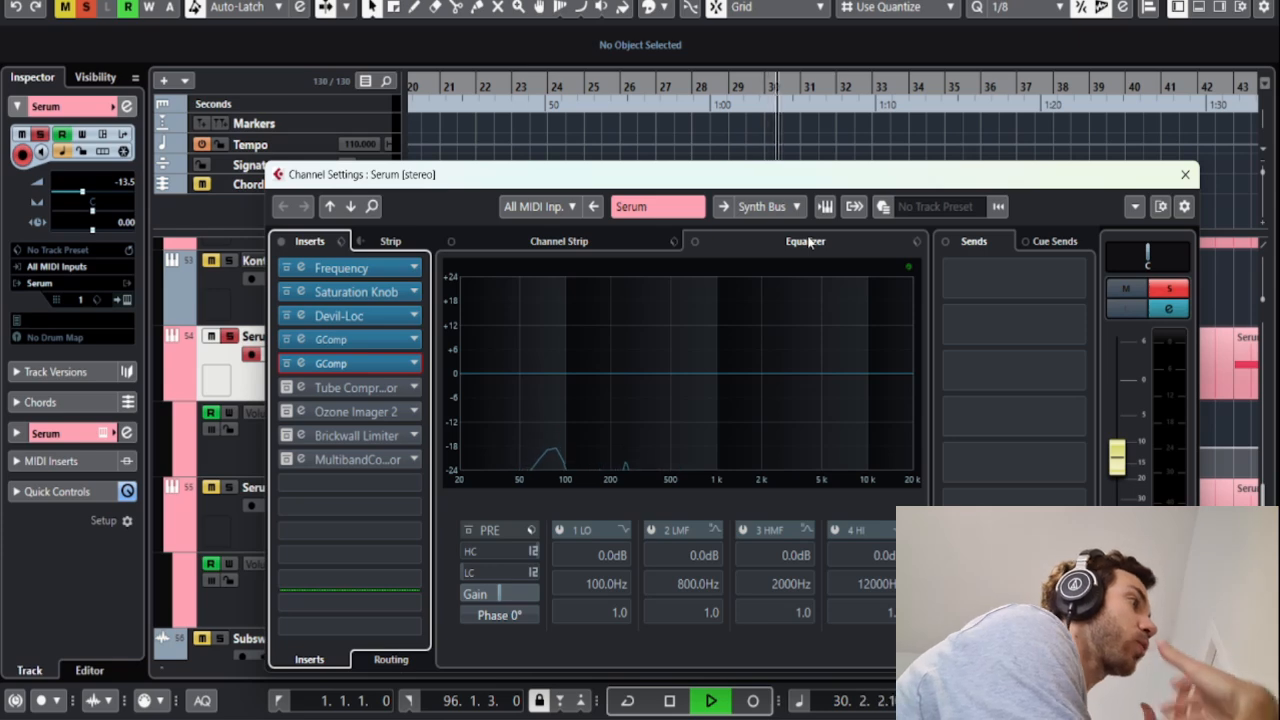
Activate the Tube Compressor, Ozone Imager 2 and Brickwall Limiter inserts on the Serum channel one by one during playback
{"action": "left_click", "coordinate": [286, 390]}
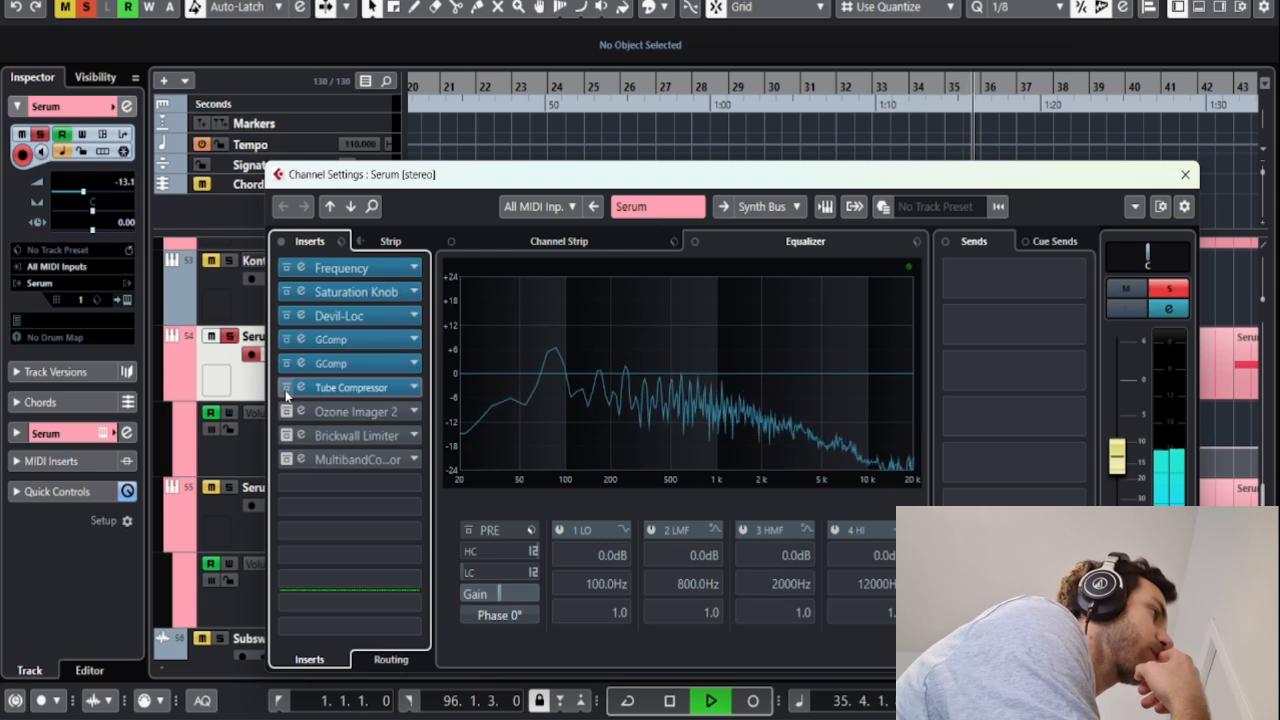
{"action": "left_click", "coordinate": [286, 412]}
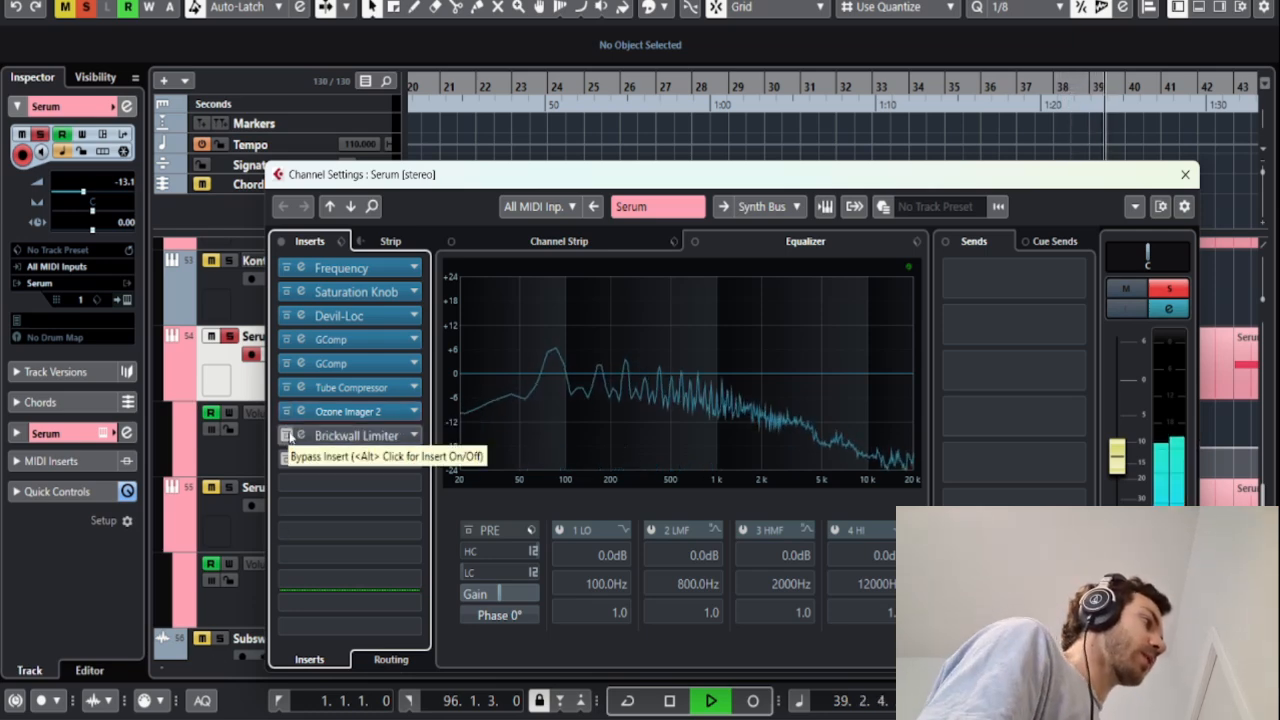
{"action": "left_click", "coordinate": [286, 436]}
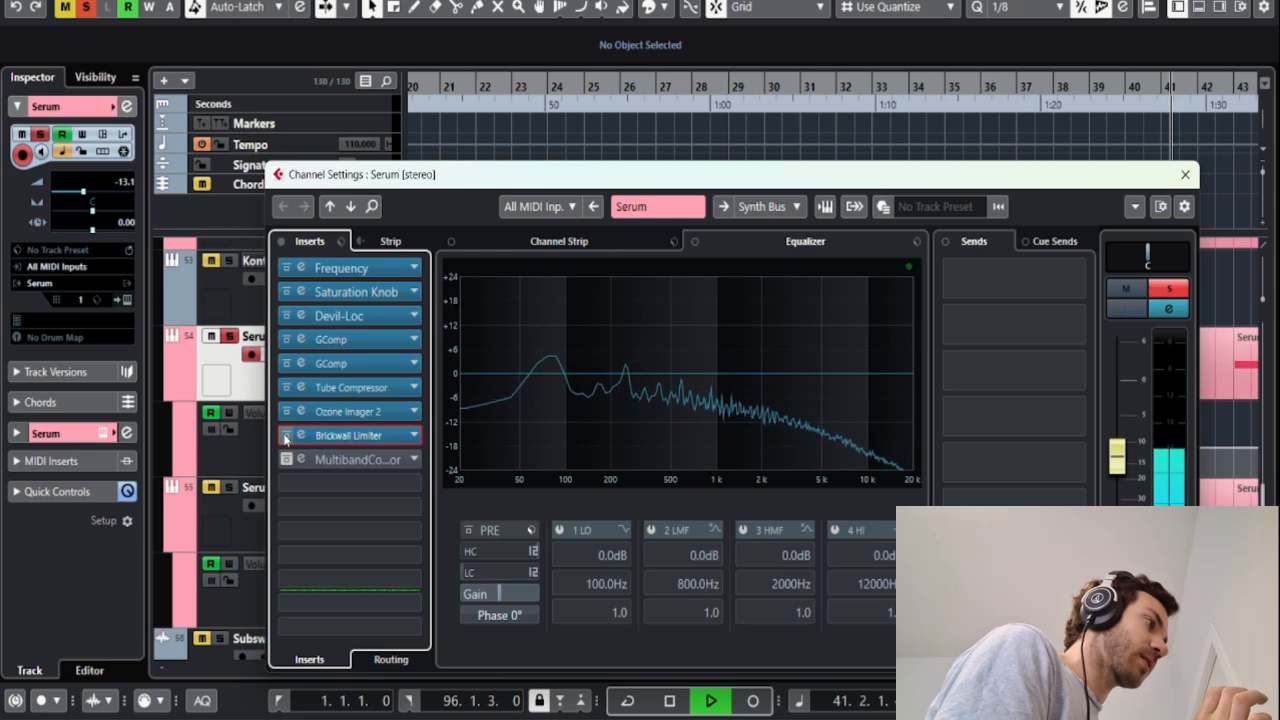
Activate the MultibandCompressor insert, view its band settings, and close the Serum channel's windows
{"action": "left_click", "coordinate": [287, 460]}
{"action": "left_click", "coordinate": [301, 459]}
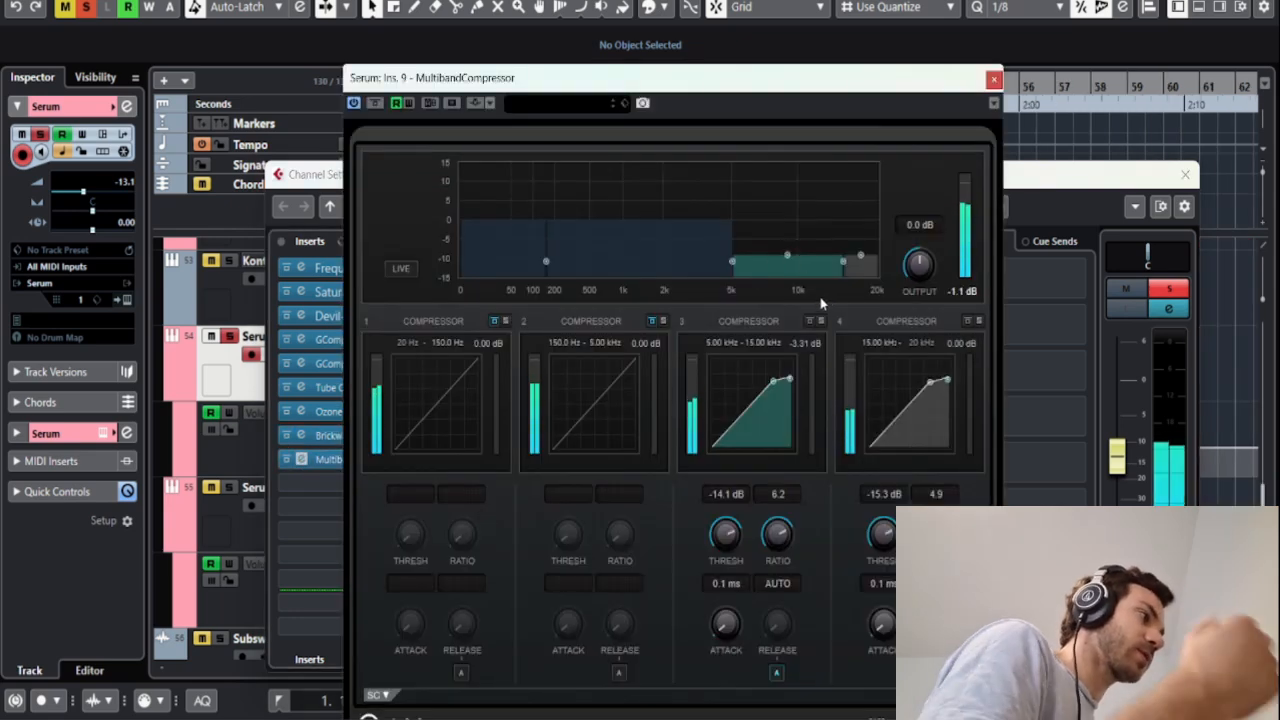
{"action": "left_click", "coordinate": [993, 80]}
{"action": "left_click", "coordinate": [1185, 174]}
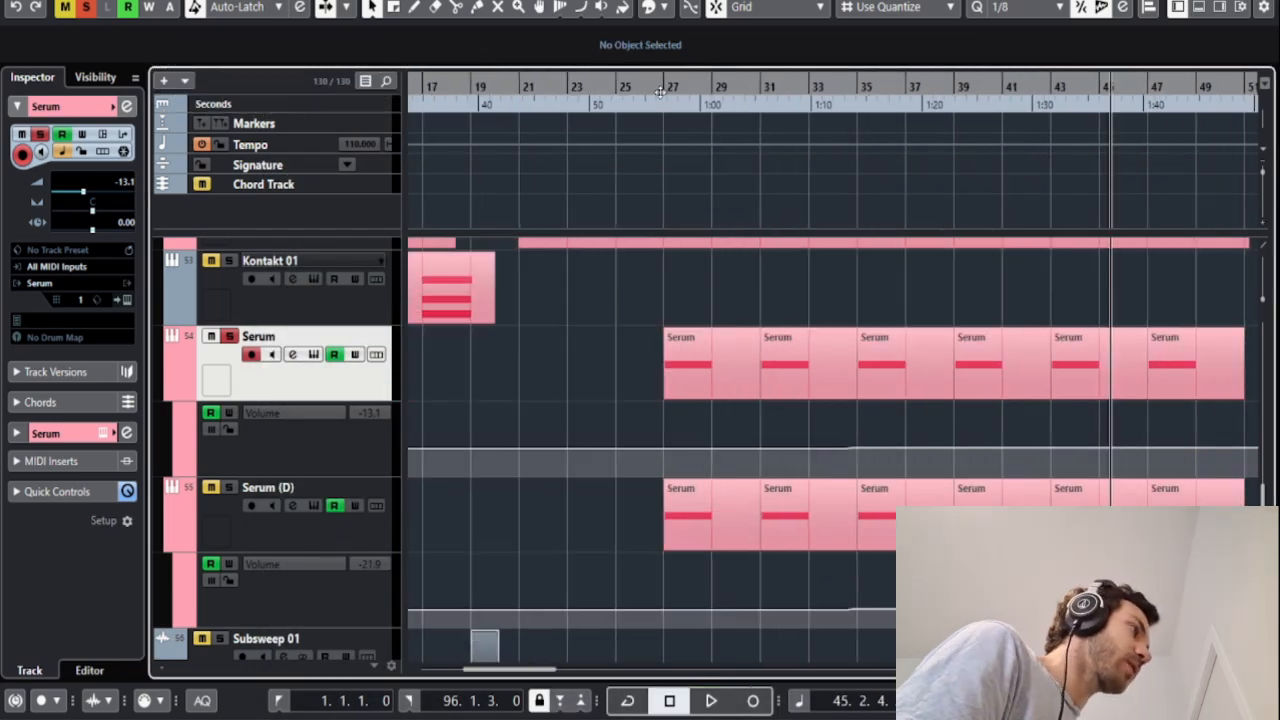
Play the Serum (D) track soloed from bar 27 and examine its channel inserts
{"action": "key", "text": "KP_0"}
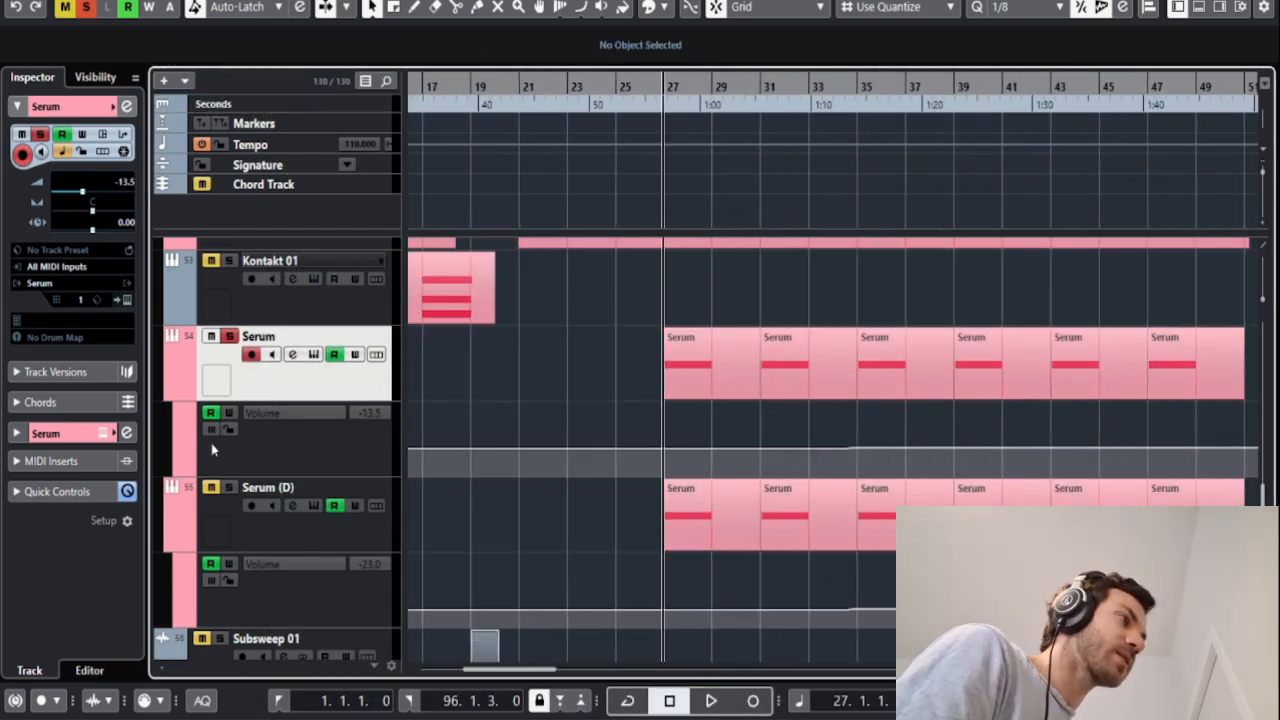
{"action": "left_click", "coordinate": [225, 520]}
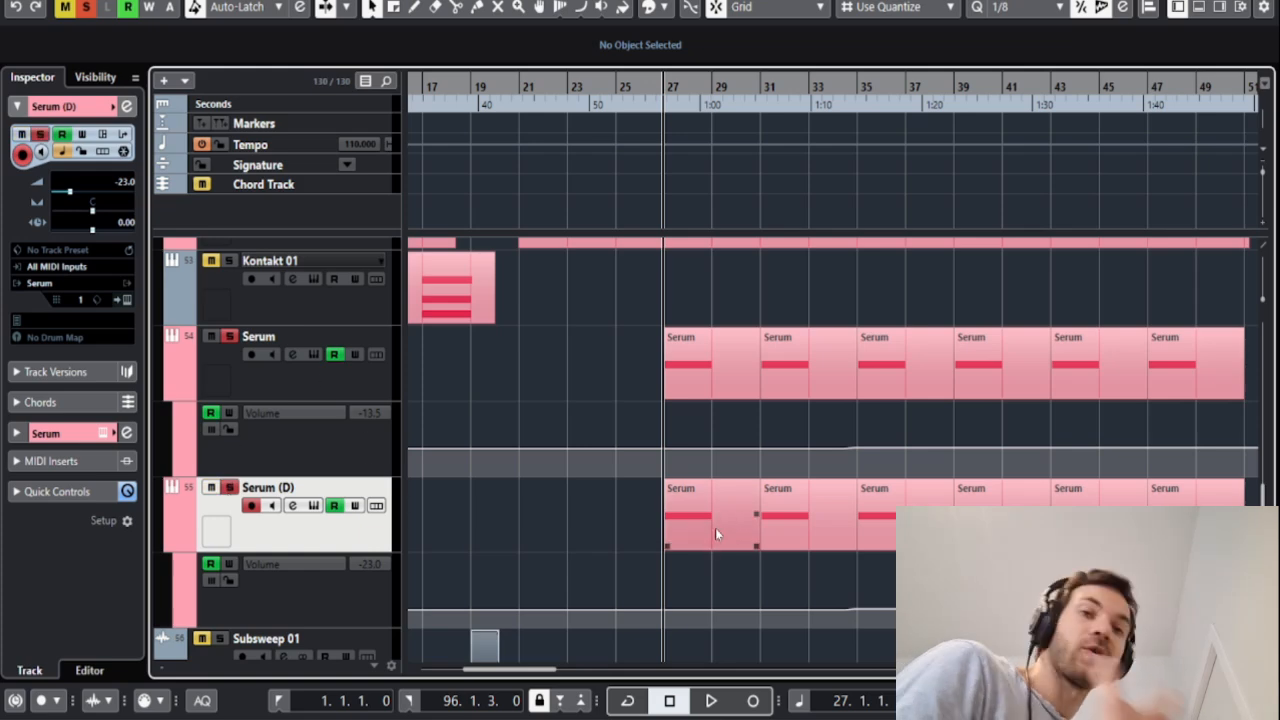
{"action": "left_click", "coordinate": [292, 505]}
{"action": "key", "text": "Escape"}
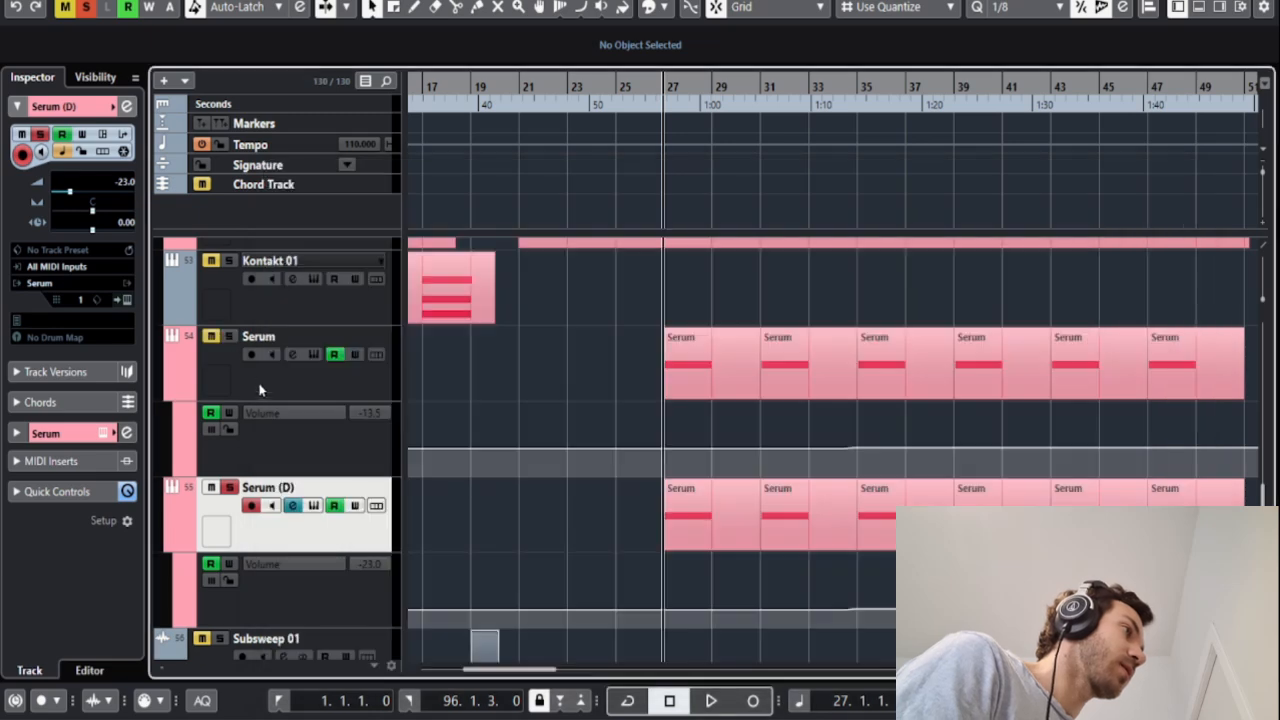
{"action": "key", "text": "space"}
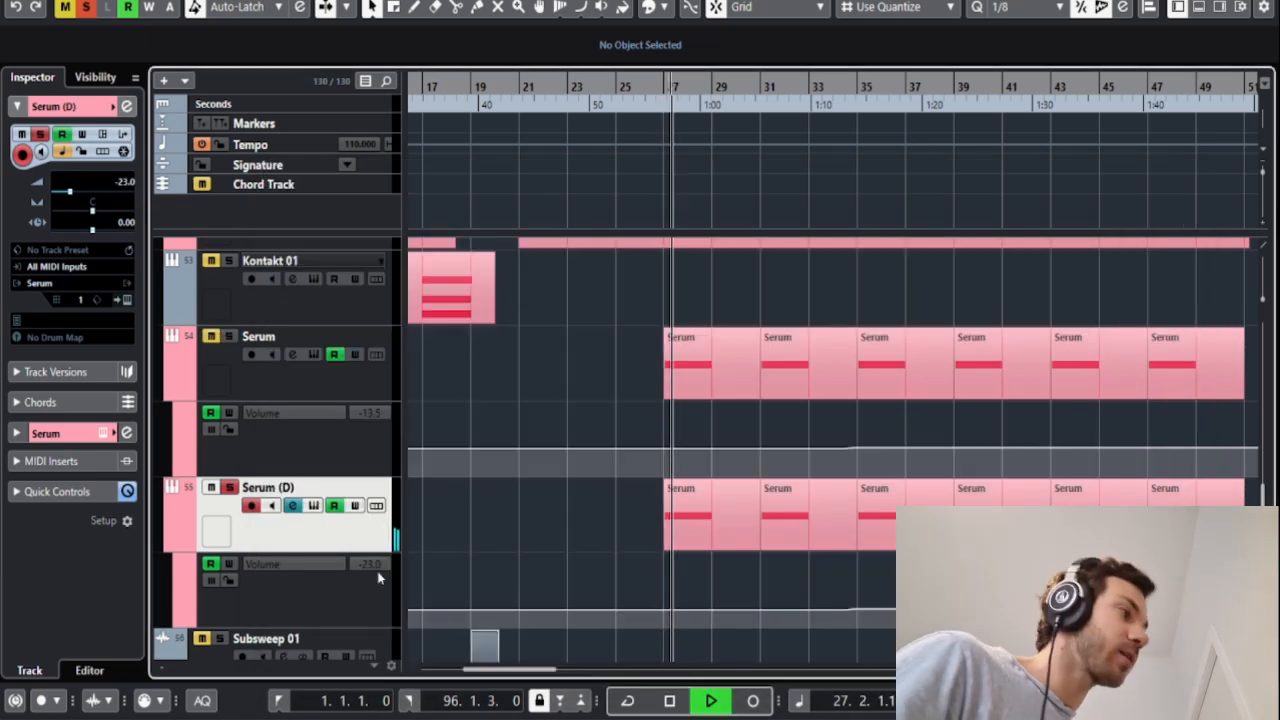
{"action": "left_click", "coordinate": [293, 505]}
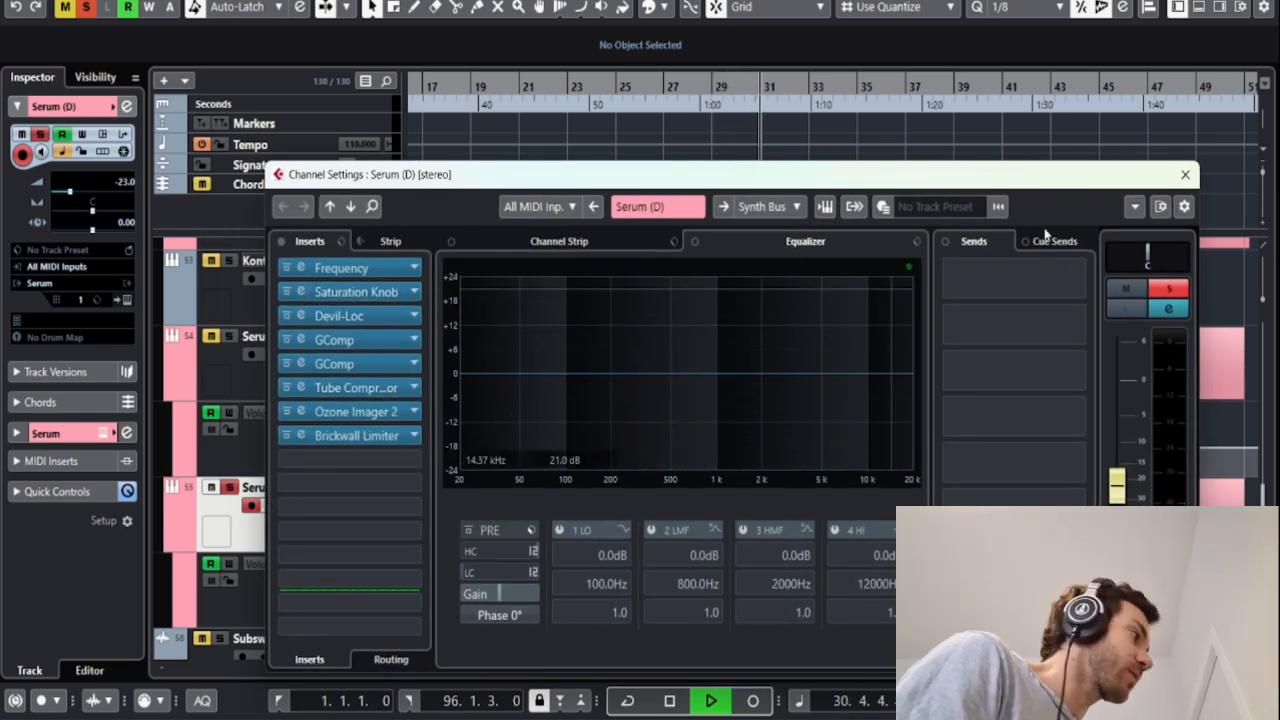
{"action": "left_click", "coordinate": [1185, 174]}
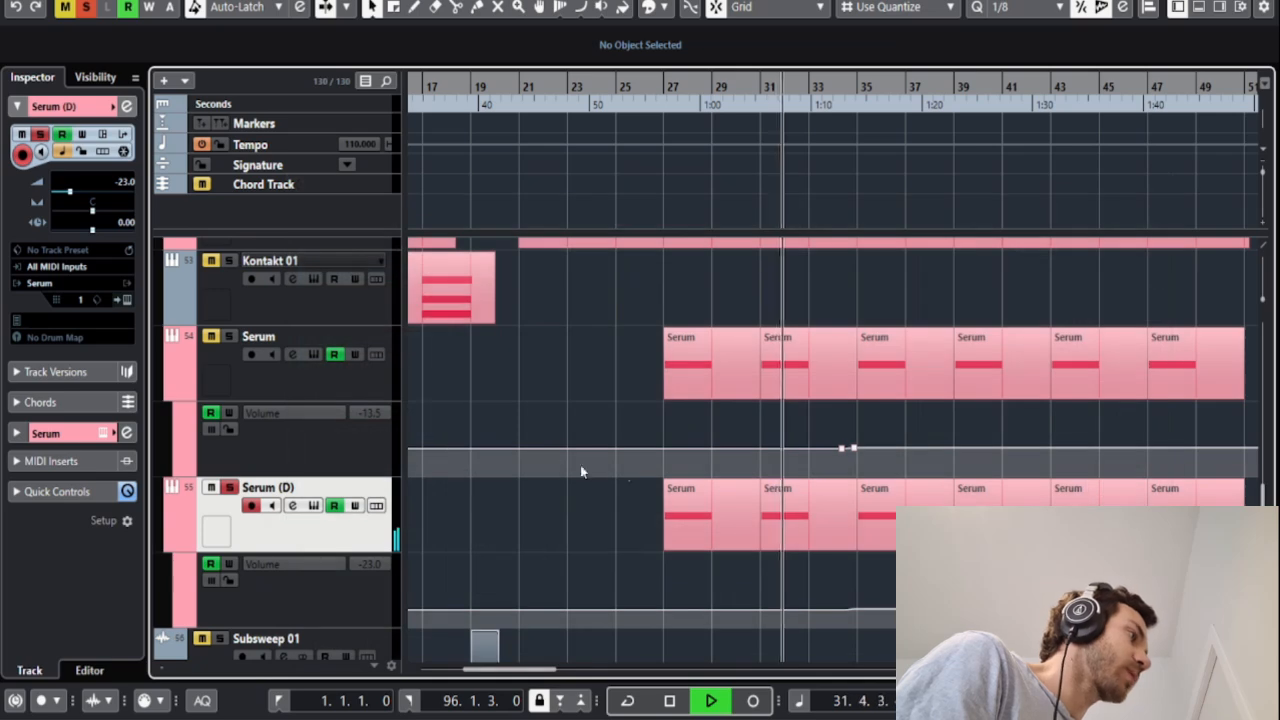
Play the Serum track soloed, and replay it together with Serum (D) from around bar 35 to compare the layers
{"action": "left_click", "coordinate": [260, 378]}
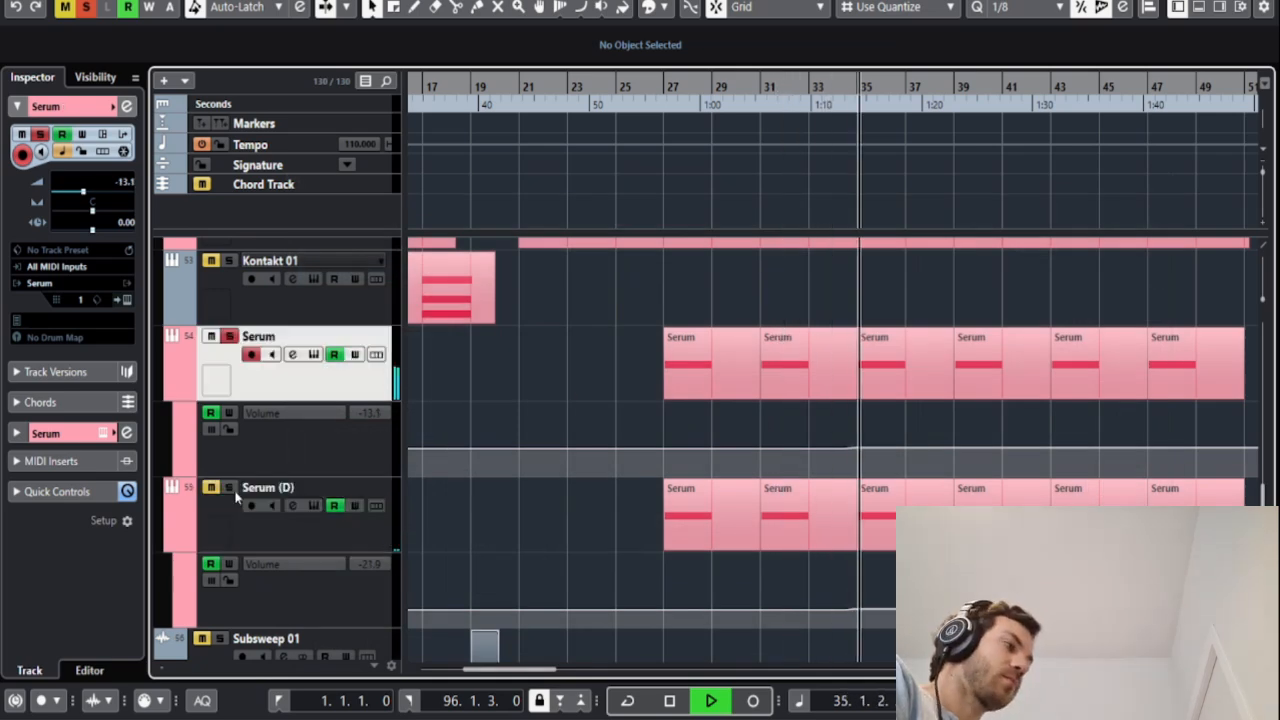
{"action": "key", "text": "space"}
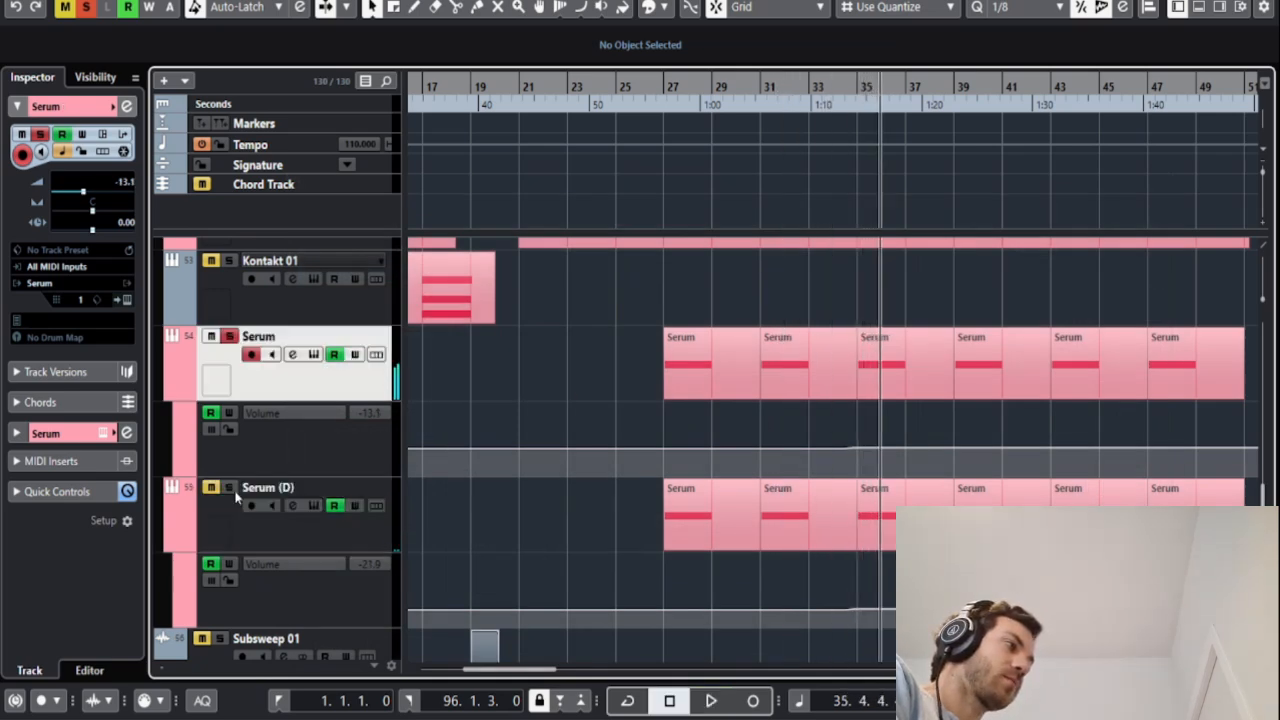
{"action": "left_click", "coordinate": [849, 80]}
{"action": "key", "text": "space"}
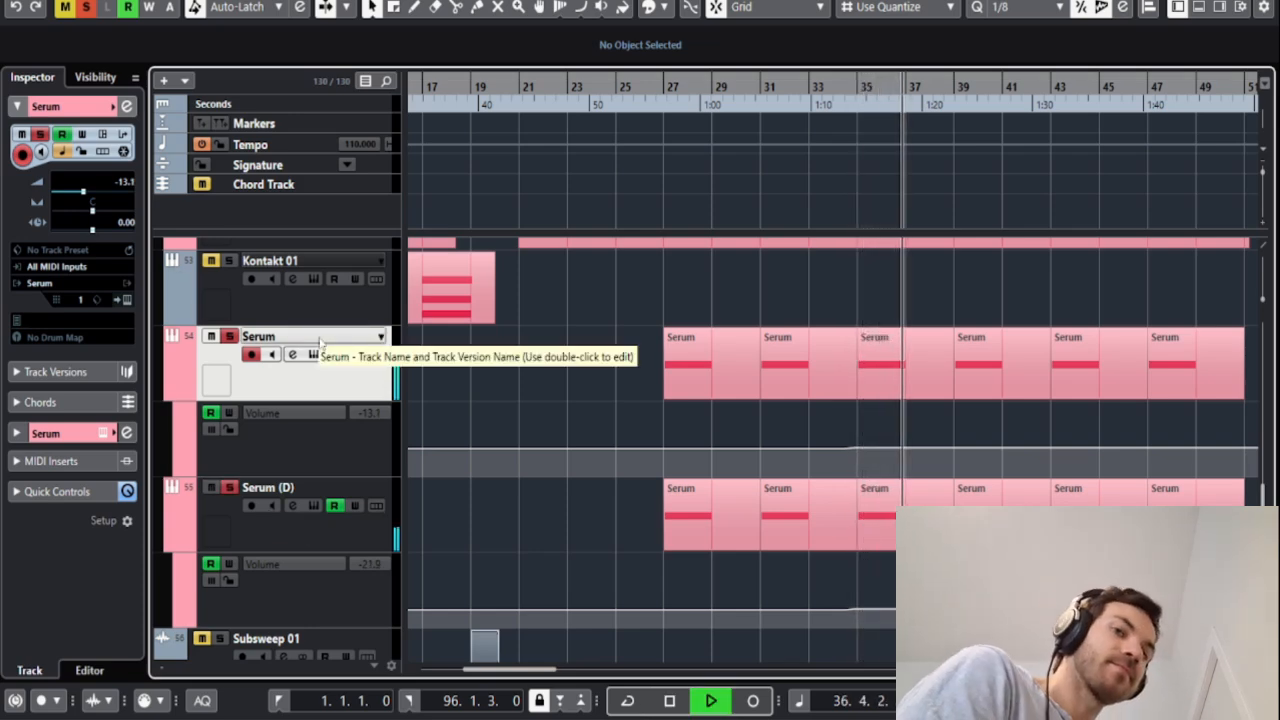
{"action": "key", "text": "space"}
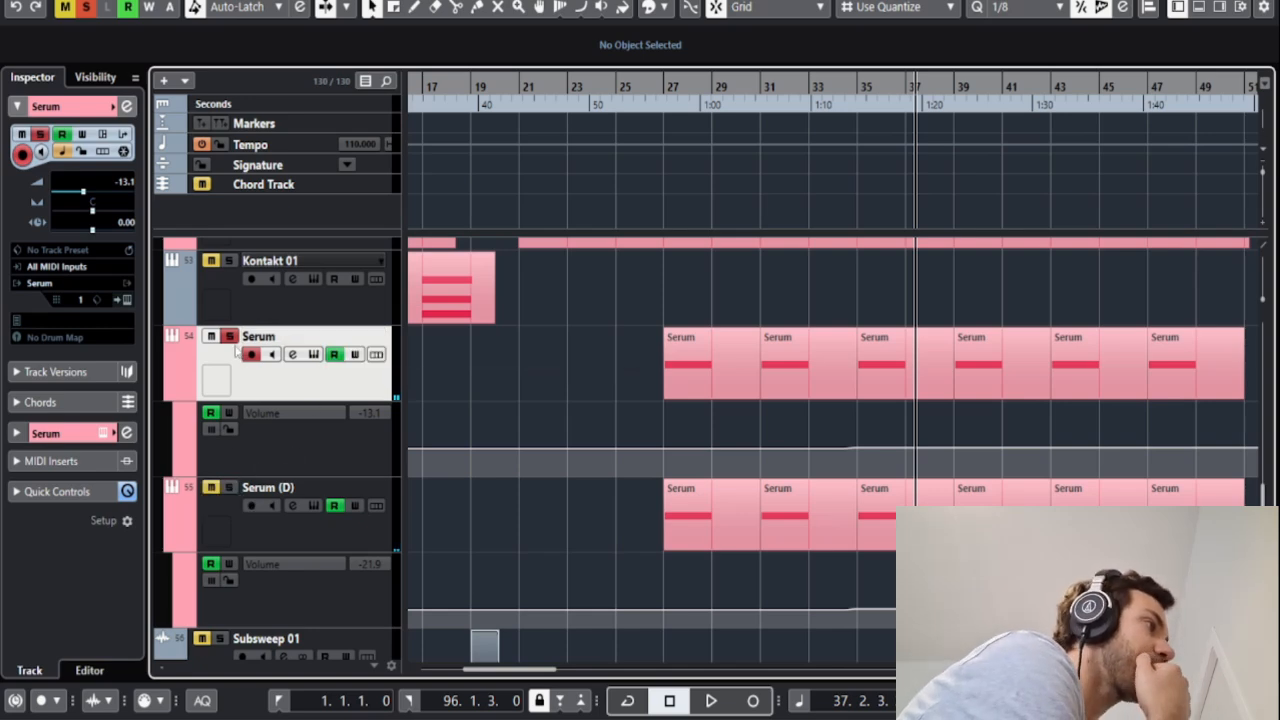
Play the Basic Earth synth track soloed from the start of the project
{"action": "scroll", "coordinate": [616, 375], "scroll_direction": "down", "scroll_amount": 3}
{"action": "scroll", "coordinate": [600, 374], "scroll_direction": "up", "scroll_amount": 3}
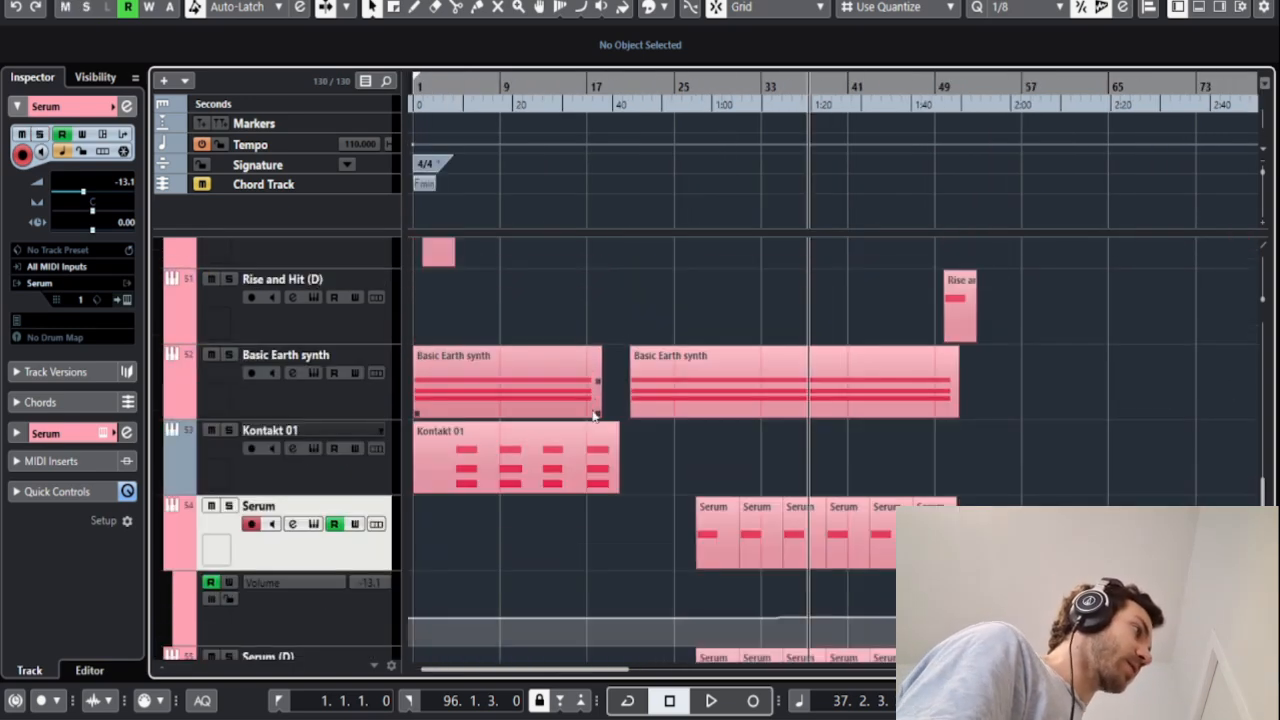
{"action": "scroll", "coordinate": [553, 413], "scroll_direction": "up", "scroll_amount": 2}
{"action": "key", "text": "Home"}
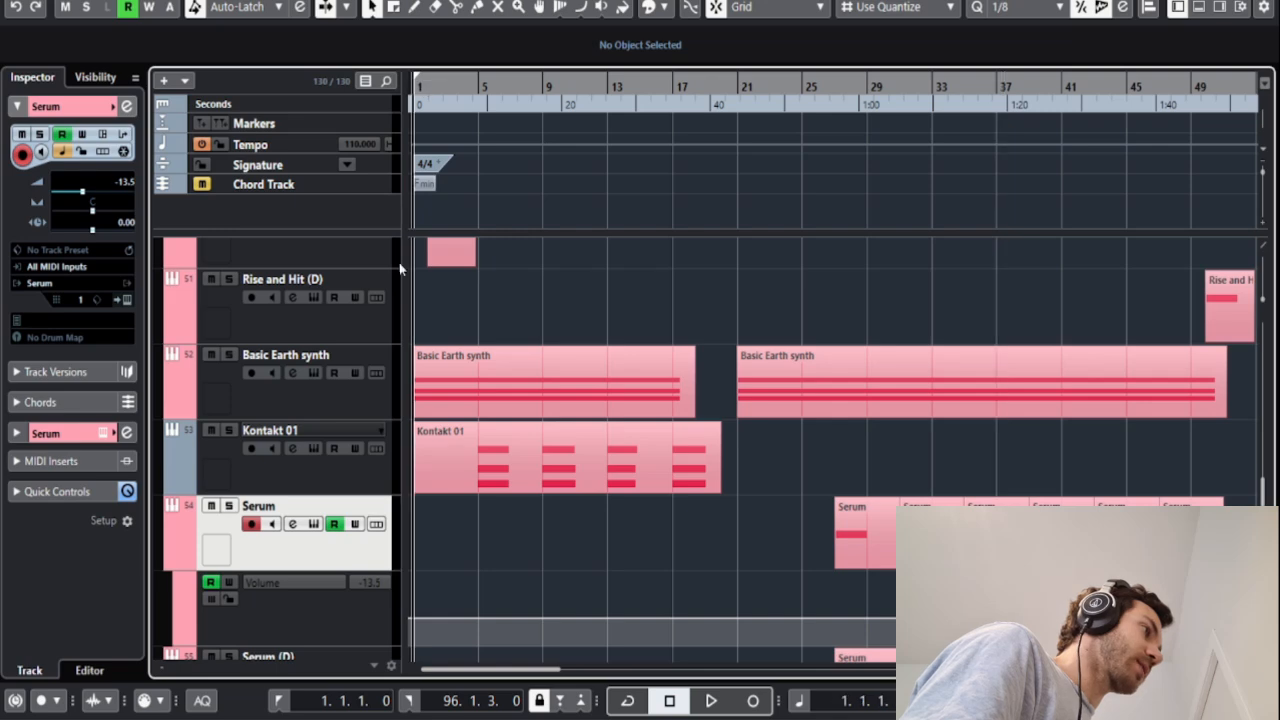
{"action": "left_click", "coordinate": [308, 398]}
{"action": "key", "text": "space"}
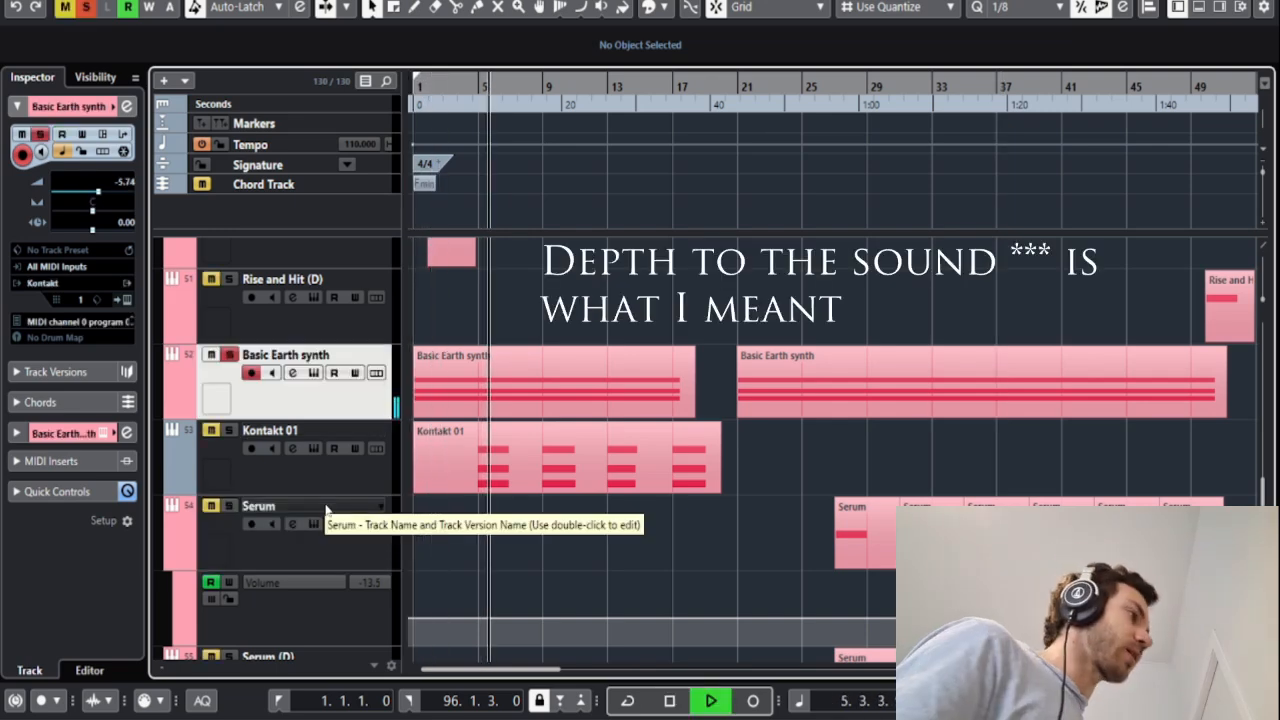
{"action": "key", "text": "space"}
Play the Kontakt 01 track soloed from around bar 4 and examine its channel inserts
{"action": "left_click", "coordinate": [265, 489]}
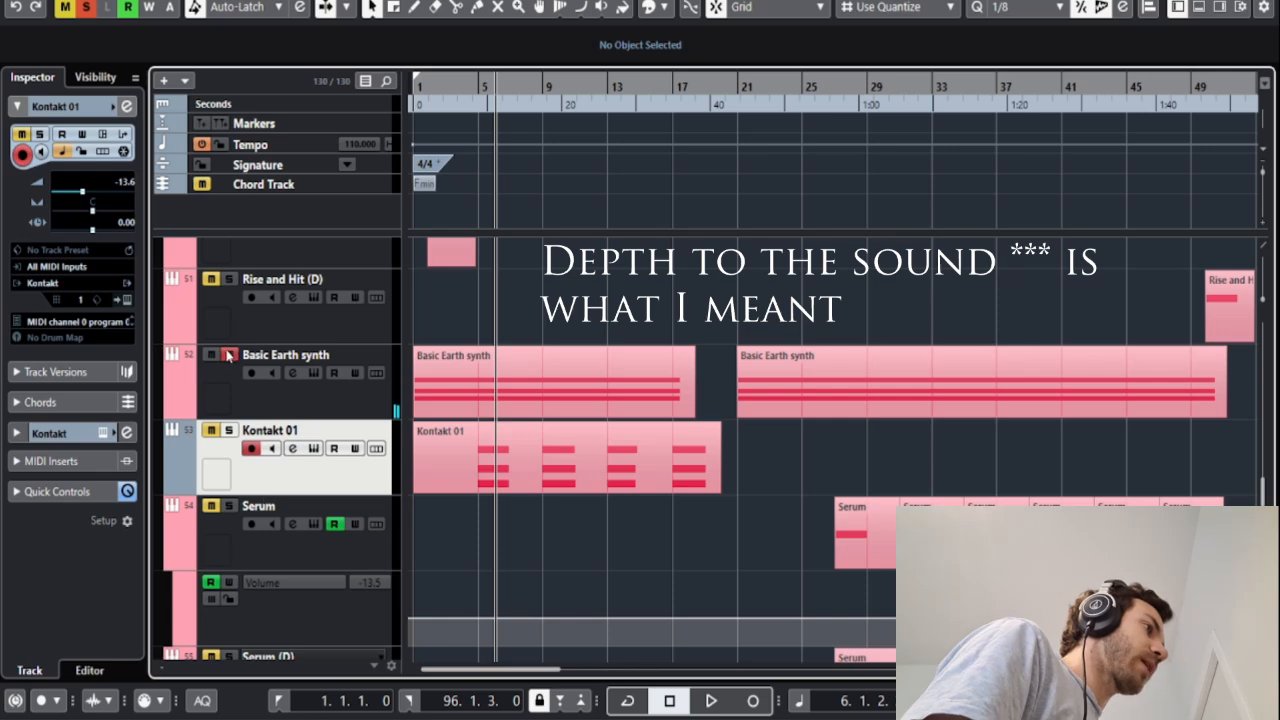
{"action": "left_click", "coordinate": [229, 430]}
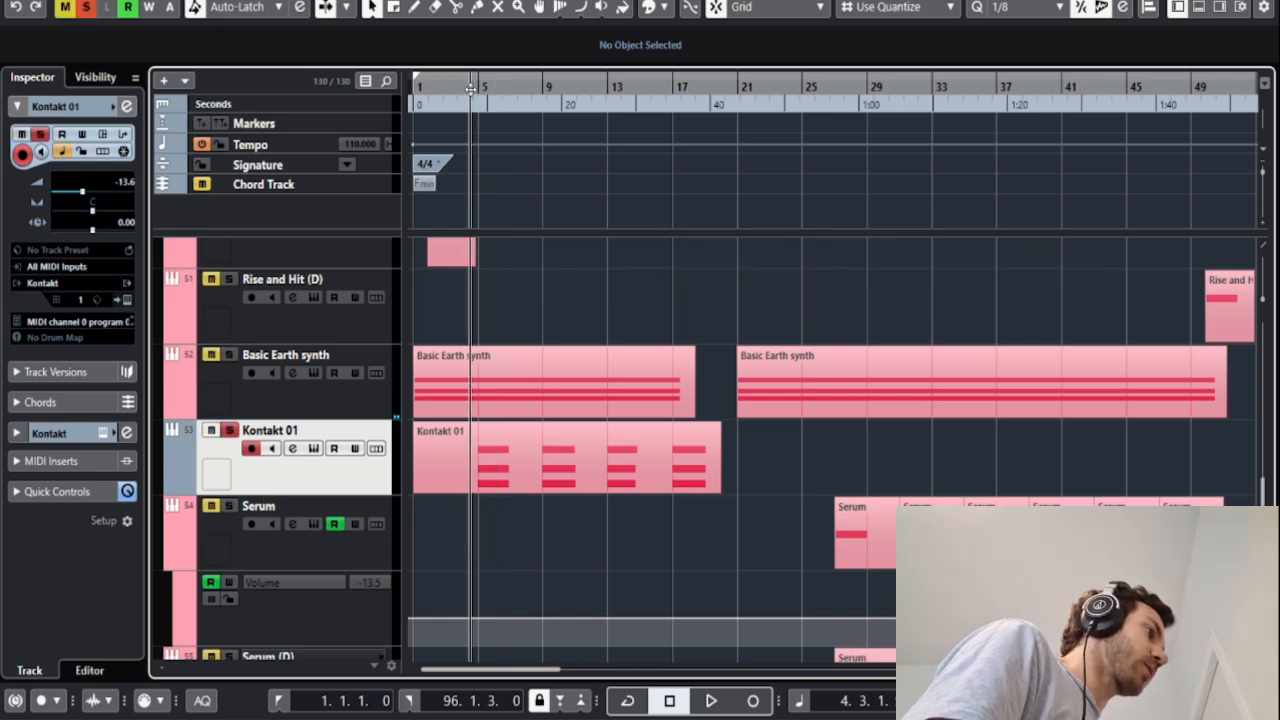
{"action": "key", "text": "space"}
{"action": "key", "text": "space"}
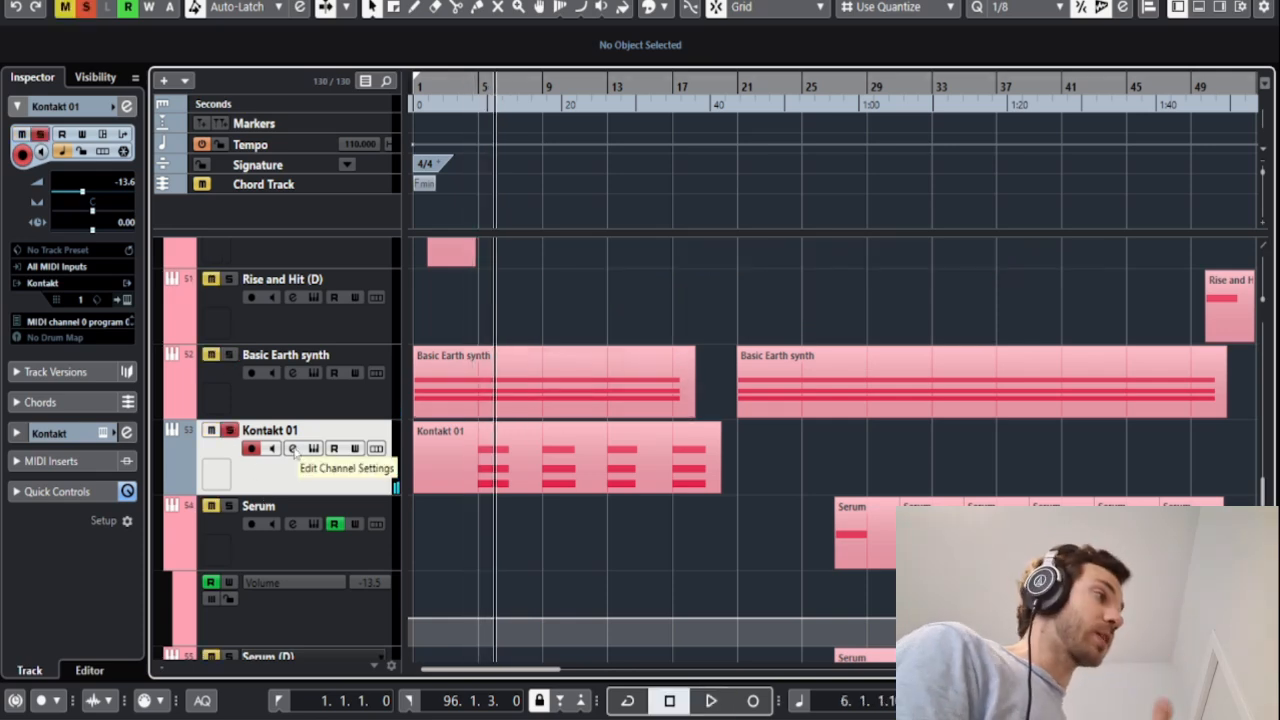
{"action": "left_click", "coordinate": [294, 449]}
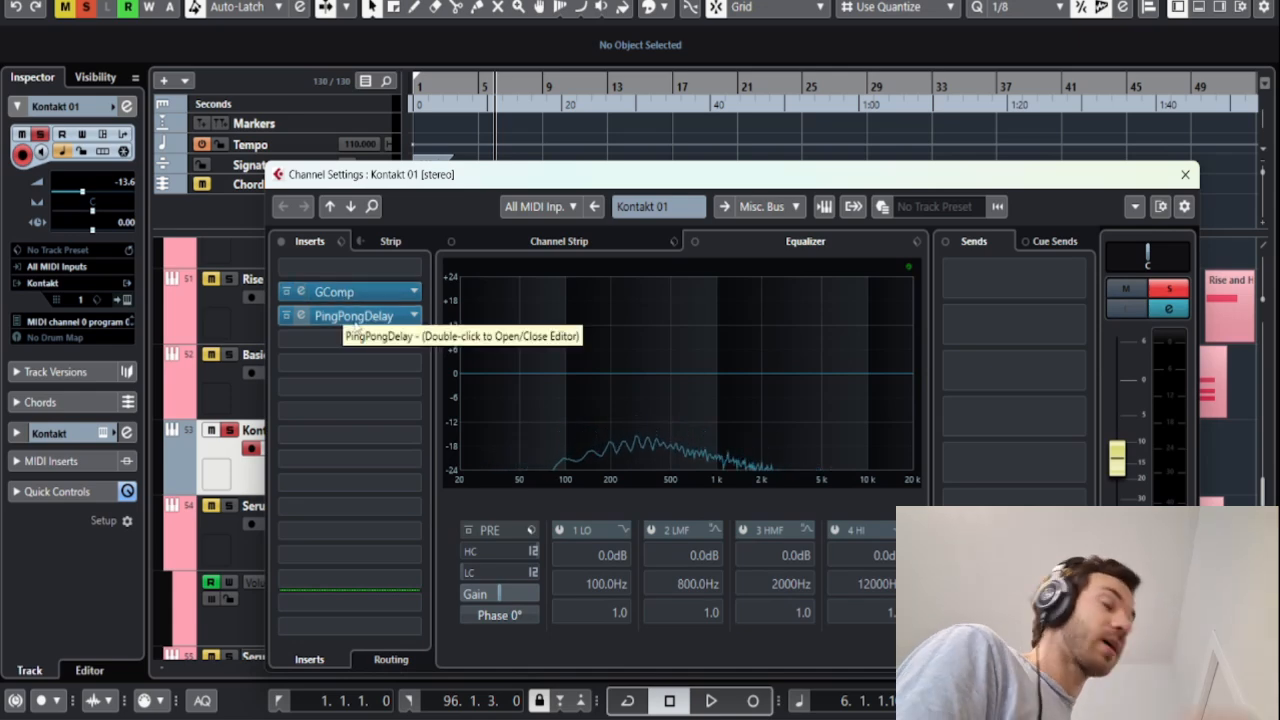
{"action": "left_click", "coordinate": [1185, 176]}
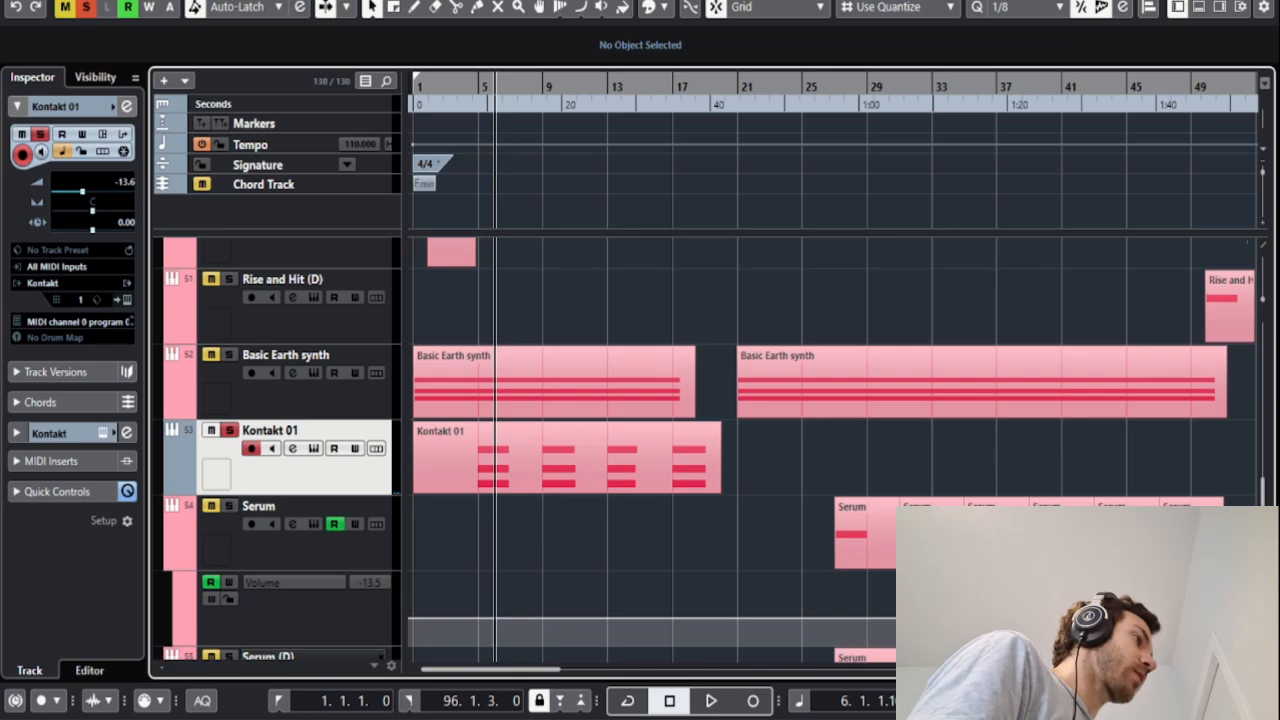
Play the Subsweep 01 clip soloed from bar 19, and replay the passage with all tracks unsoloed
{"action": "key", "text": "s"}
{"action": "scroll", "coordinate": [818, 410], "scroll_direction": "down", "scroll_amount": 5}
{"action": "scroll", "coordinate": [748, 515], "scroll_direction": "up", "scroll_amount": 4}
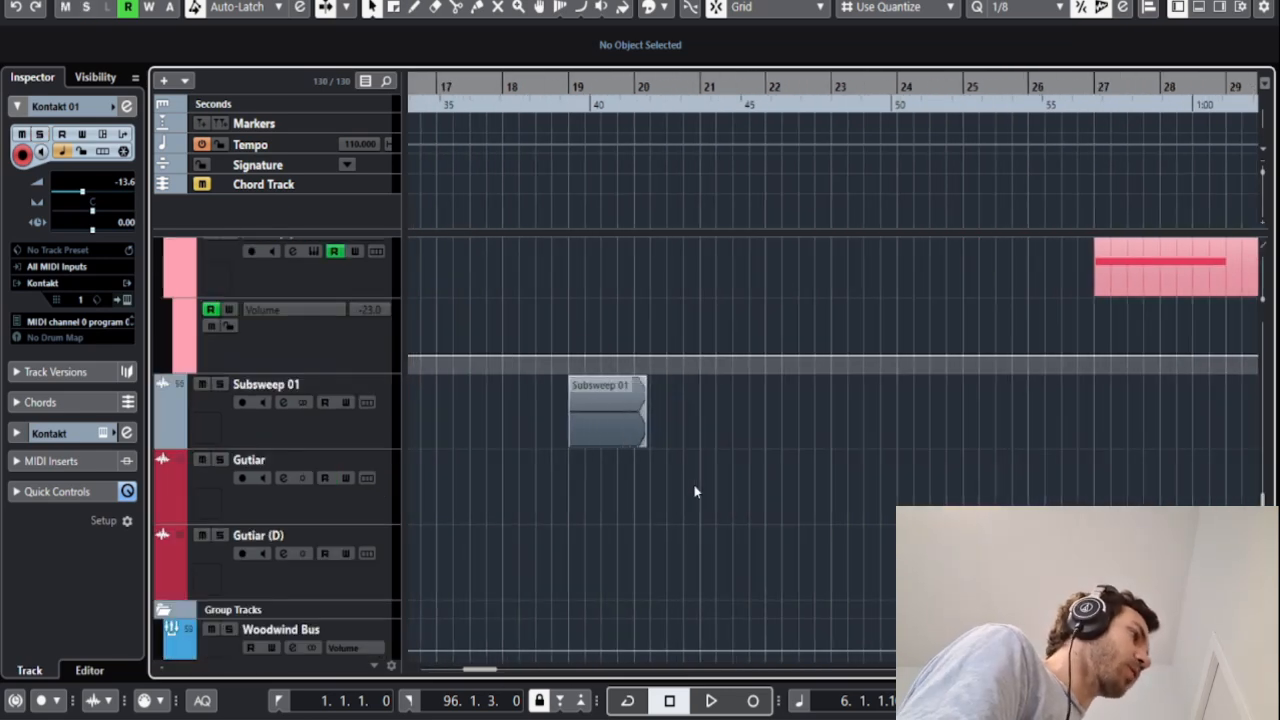
{"action": "left_click", "coordinate": [314, 443]}
{"action": "key", "text": "s"}
{"action": "left_click", "coordinate": [568, 84]}
{"action": "key", "text": "space"}
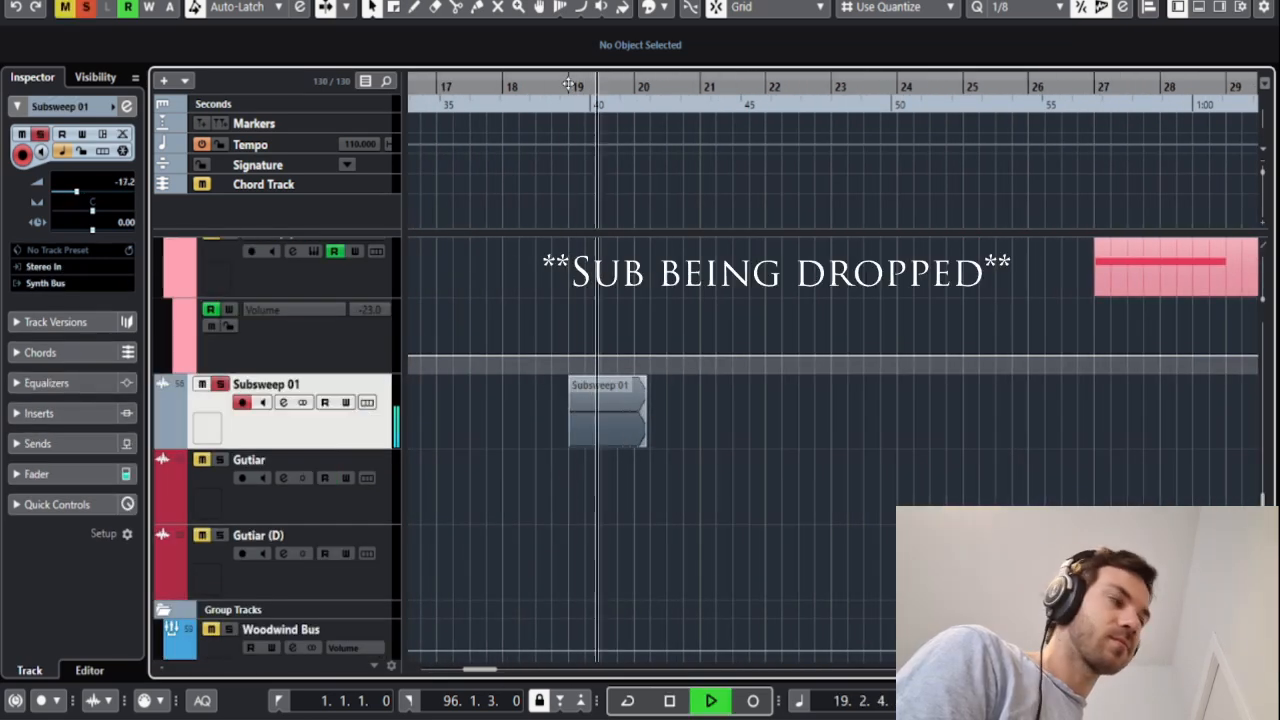
{"action": "key", "text": "space"}
{"action": "key", "text": "s"}
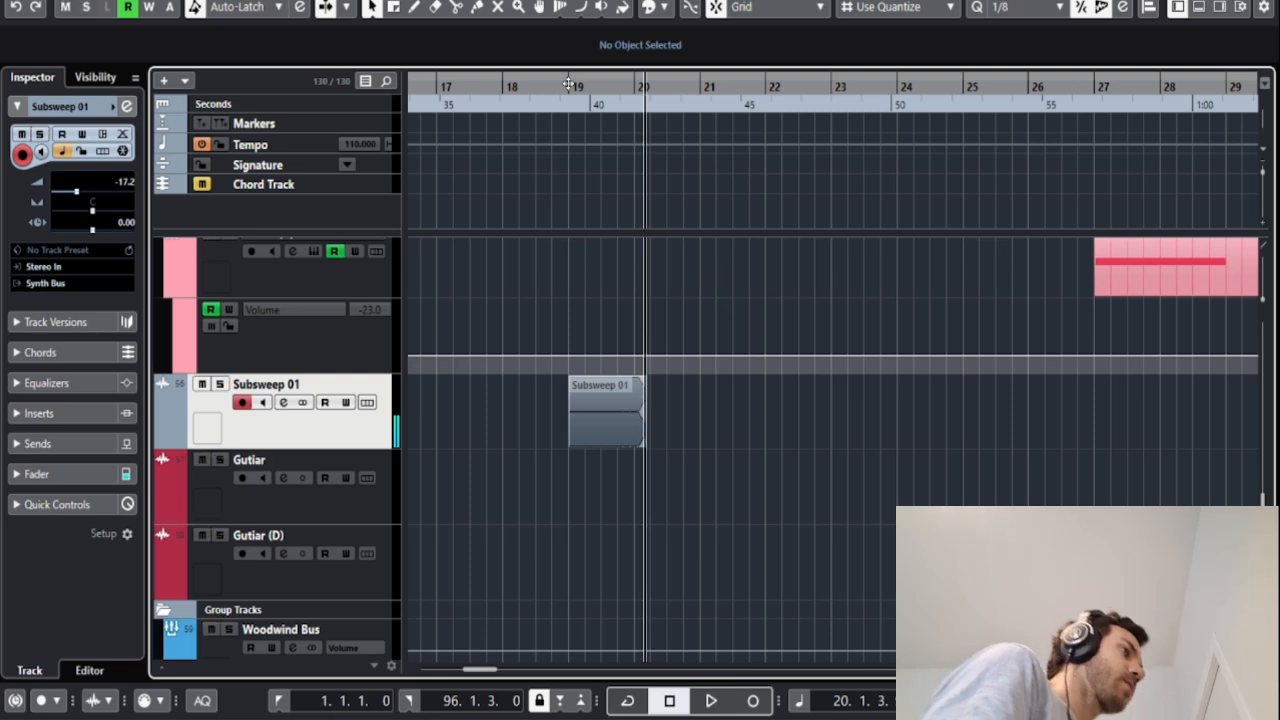
{"action": "left_click", "coordinate": [544, 84]}
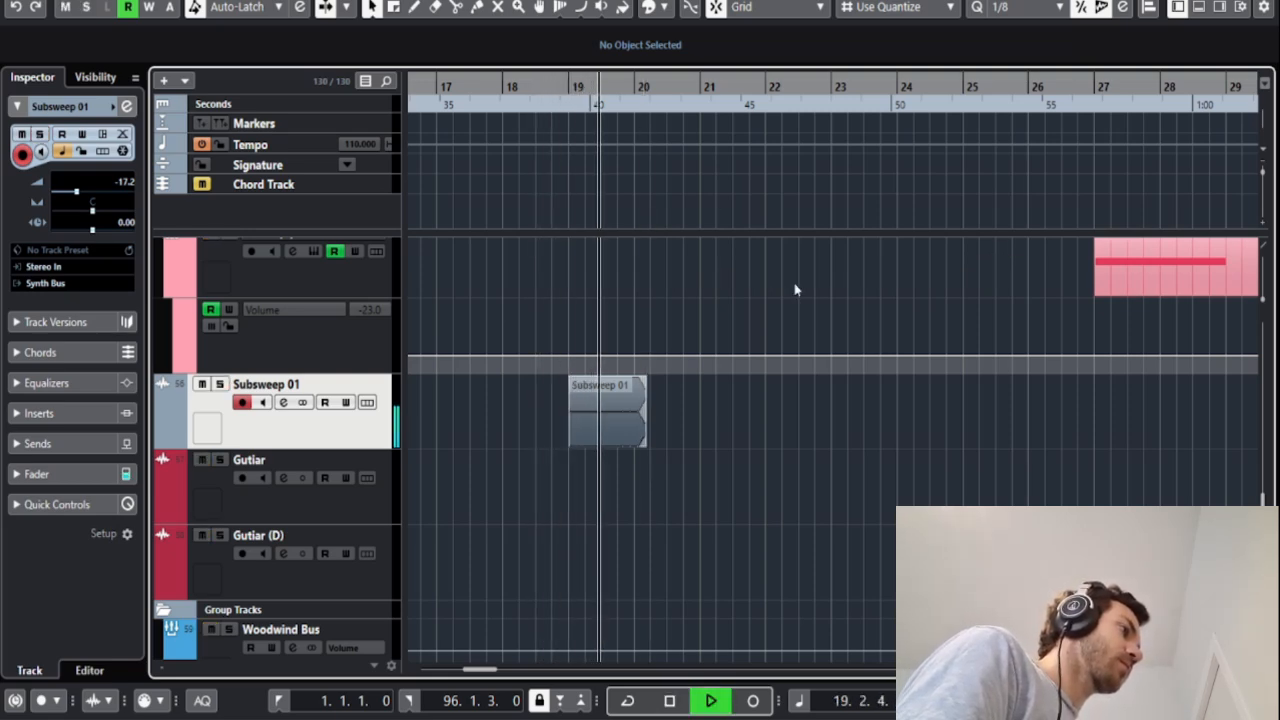
{"action": "key", "text": "space"}
Play the V_RIOT_MDSTP snare track soloed from around bar 35
{"action": "key", "text": "g"}
{"action": "key", "text": "g"}
{"action": "key", "text": "g"}
{"action": "scroll", "coordinate": [746, 439], "scroll_direction": "up", "scroll_amount": 15}
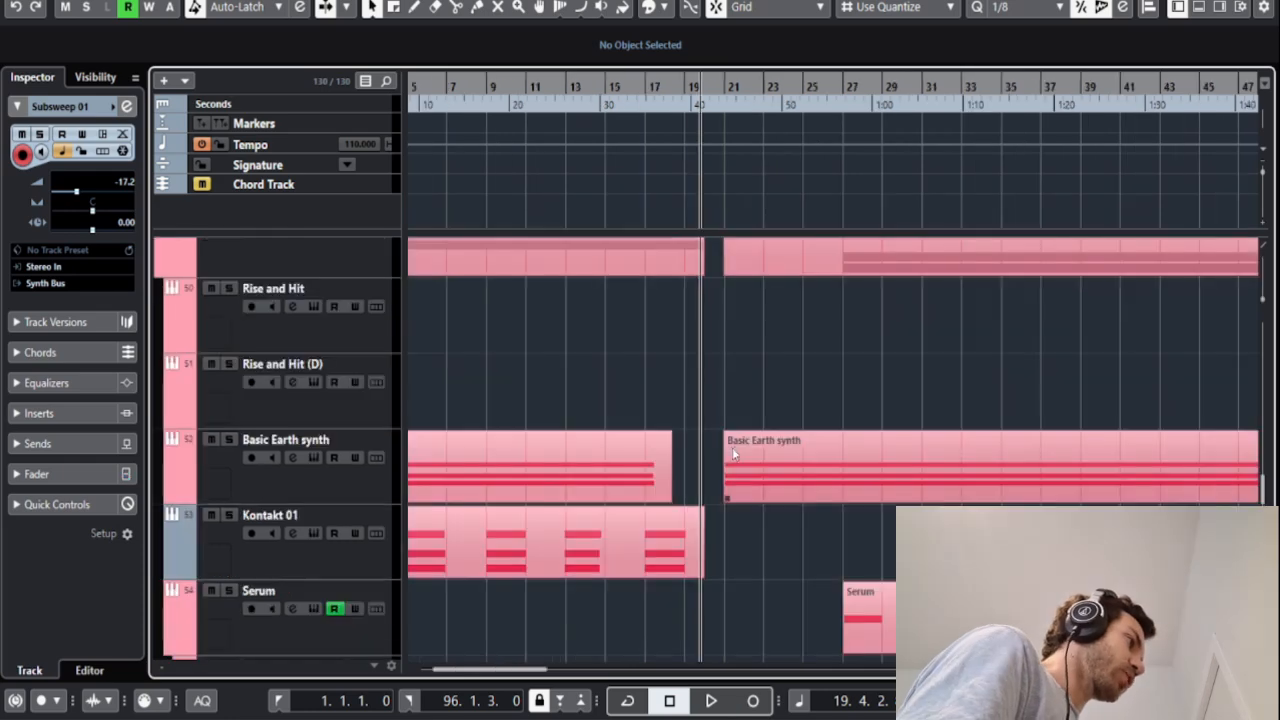
{"action": "scroll", "coordinate": [834, 526], "scroll_direction": "up", "scroll_amount": 3}
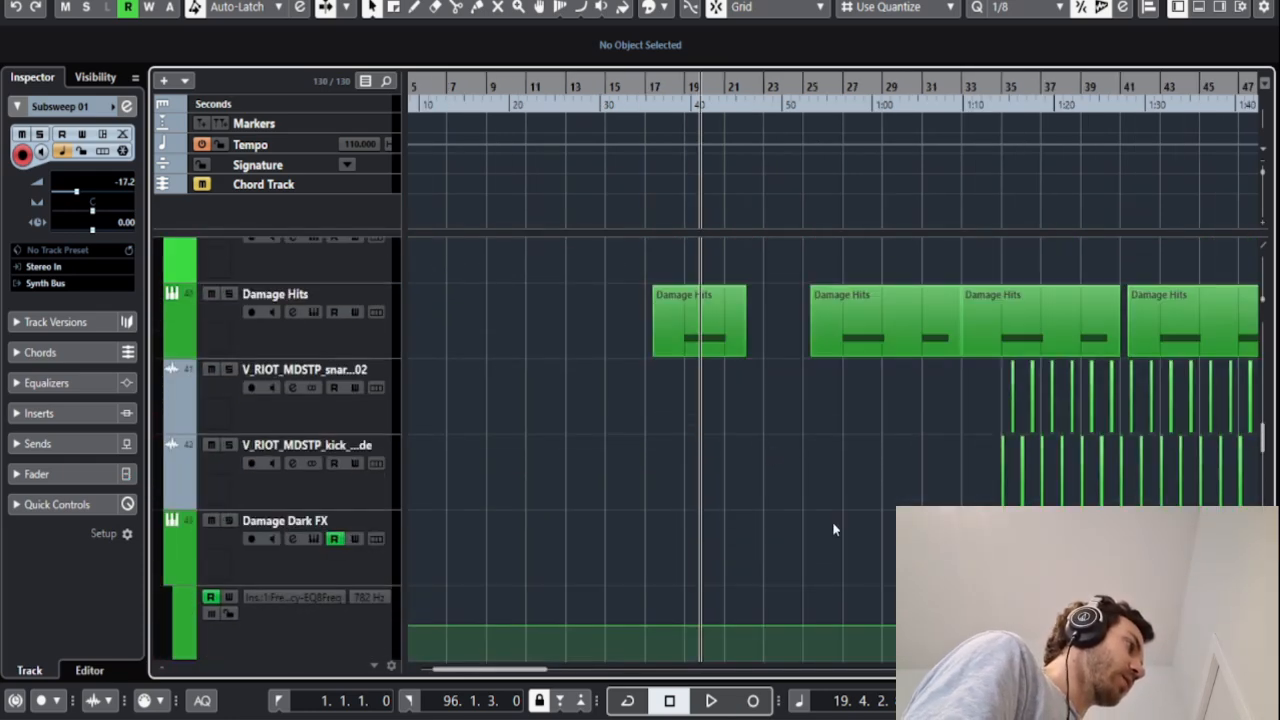
{"action": "scroll", "coordinate": [834, 526], "scroll_direction": "right", "scroll_amount": 3}
{"action": "scroll", "coordinate": [780, 500], "scroll_direction": "up", "scroll_amount": 3}
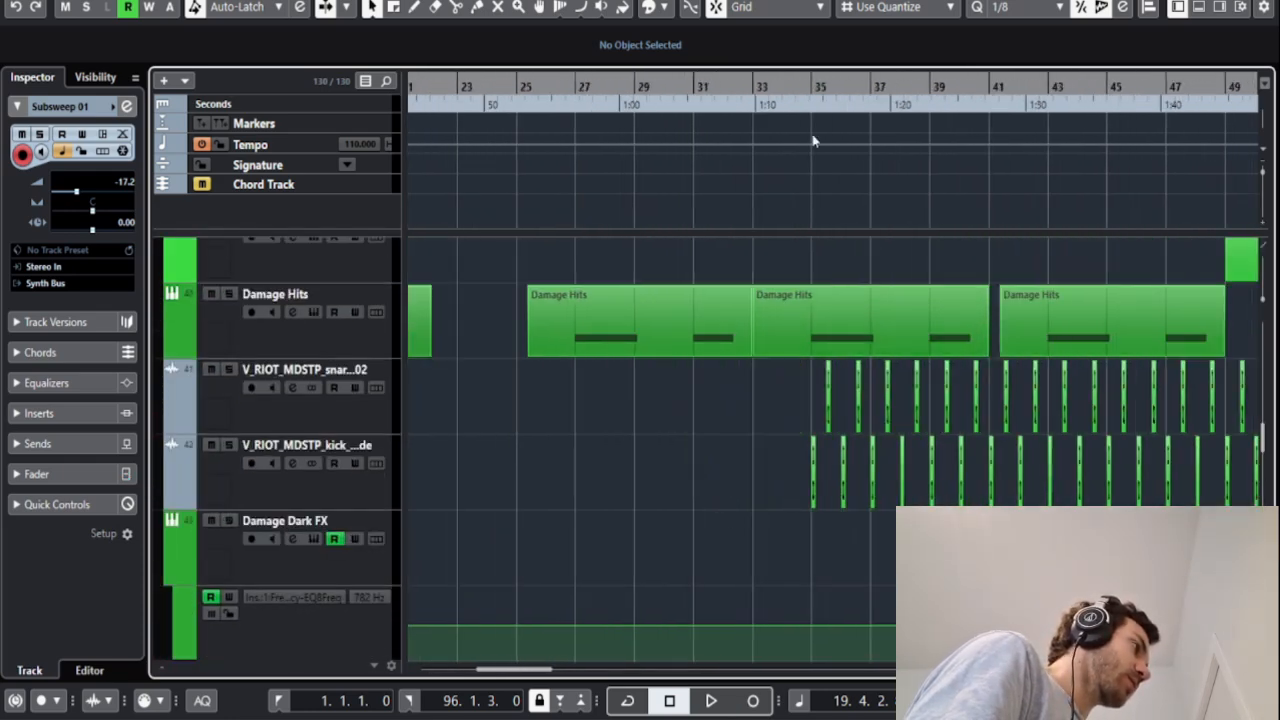
{"action": "left_click", "coordinate": [230, 370]}
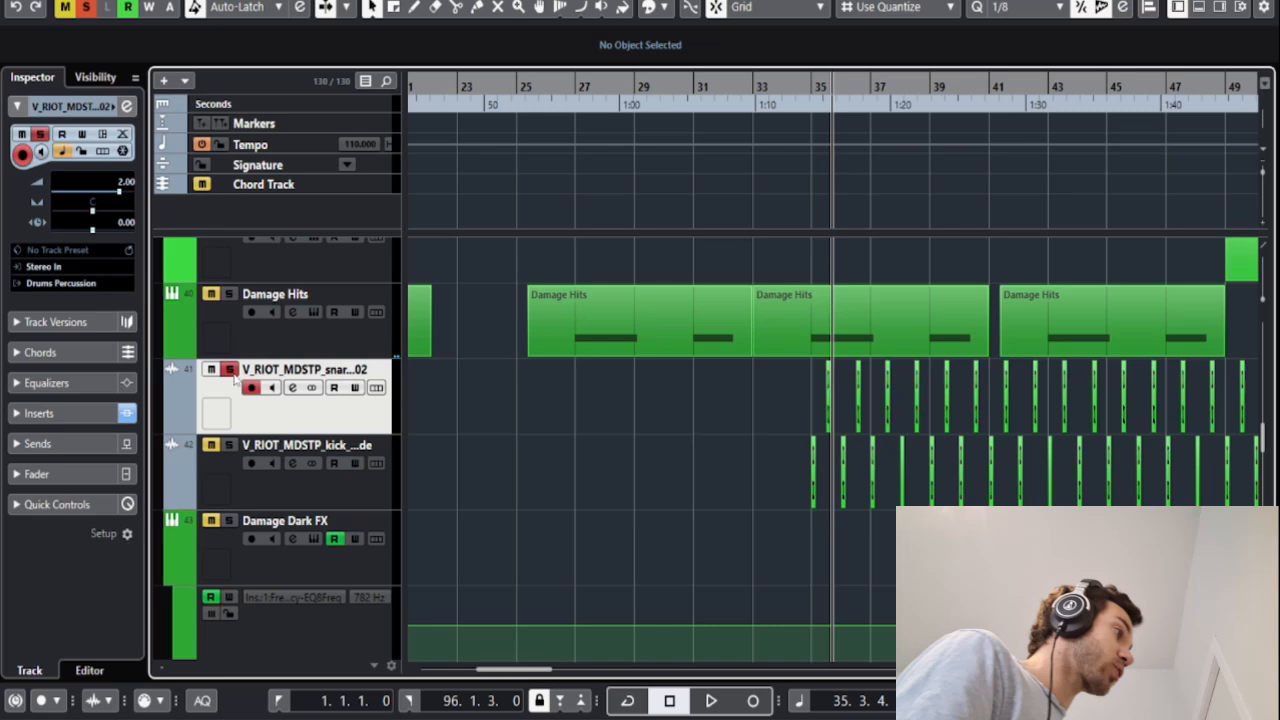
Solo the V_RIOT_MDSTP kick track too, show its inserts, and play both drum tracks from just before bar 35
{"action": "left_click", "coordinate": [232, 478]}
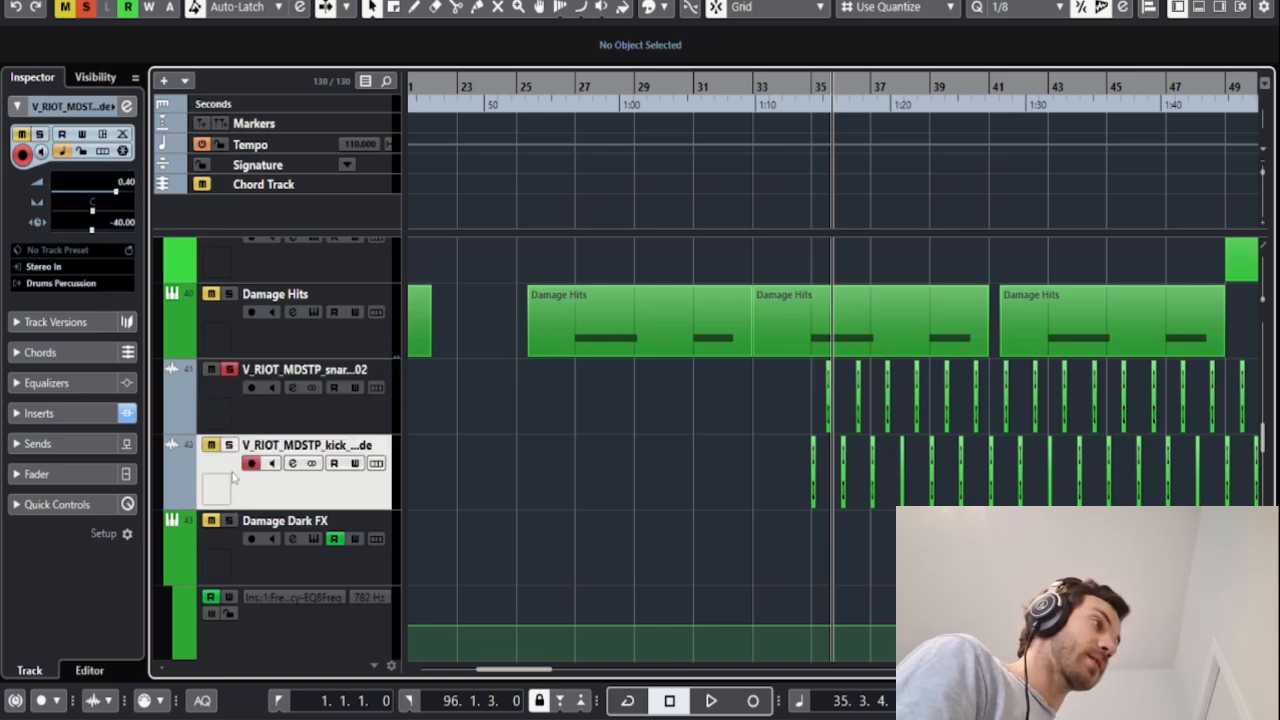
{"action": "left_click", "coordinate": [808, 86]}
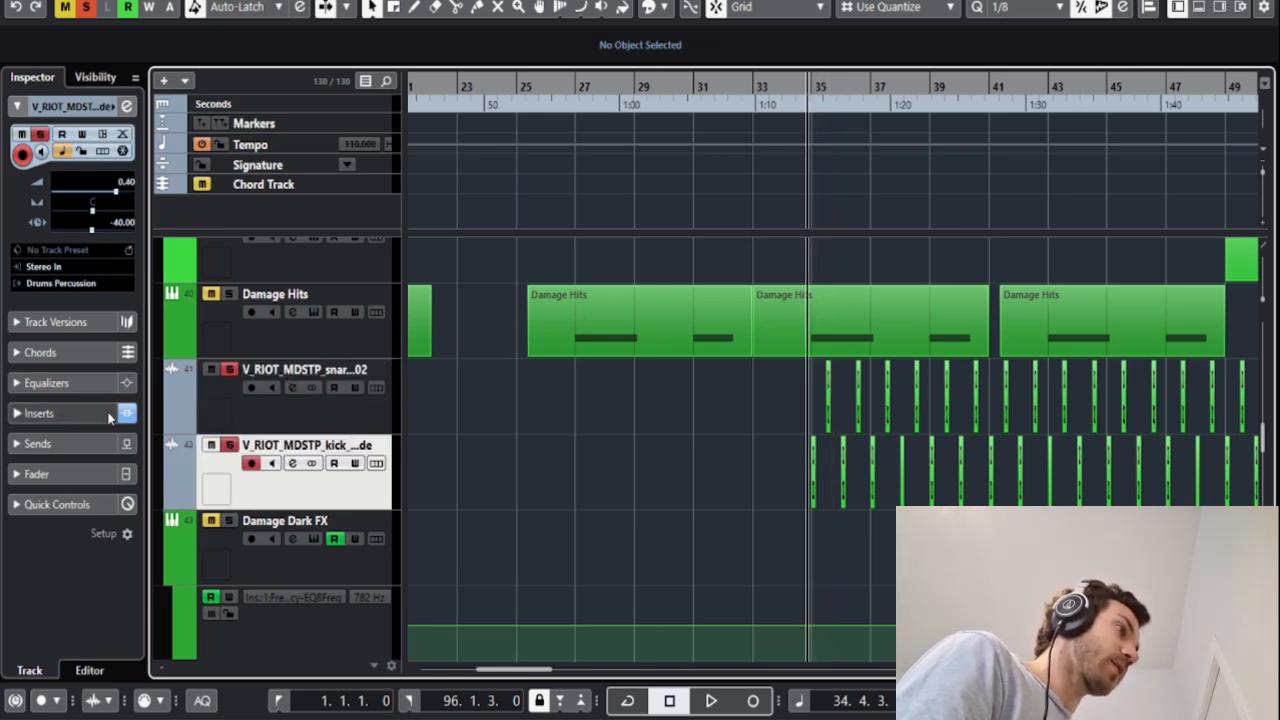
{"action": "left_click", "coordinate": [40, 413]}
{"action": "key", "text": "space"}
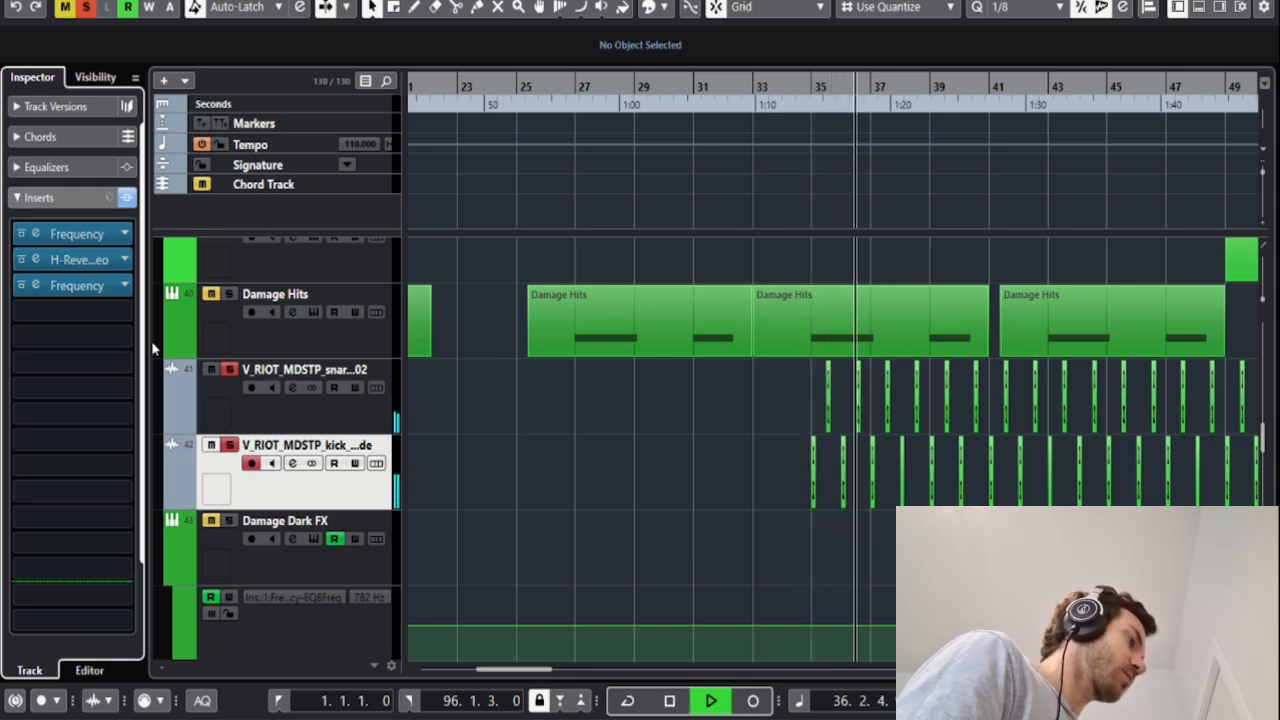
Unsolo all tracks and play the drum passage from around bar 39 in the full mix
{"action": "left_click", "coordinate": [87, 8]}
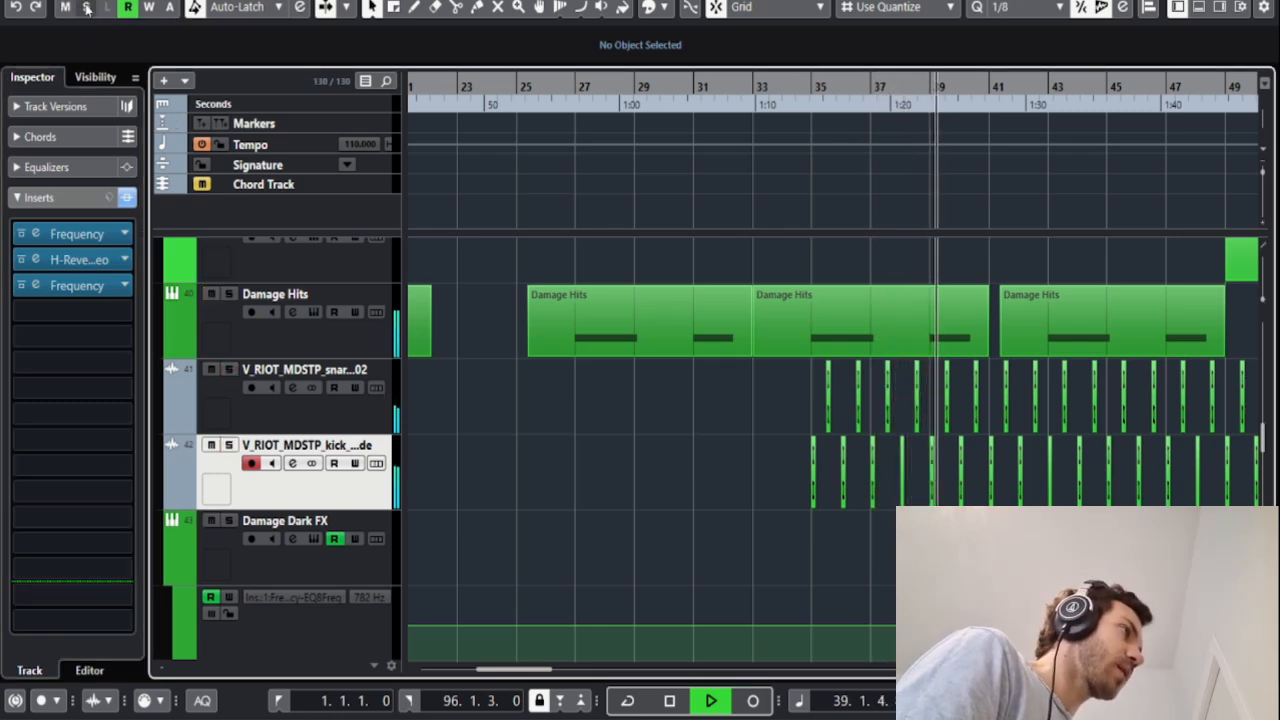
{"action": "key", "text": "space"}
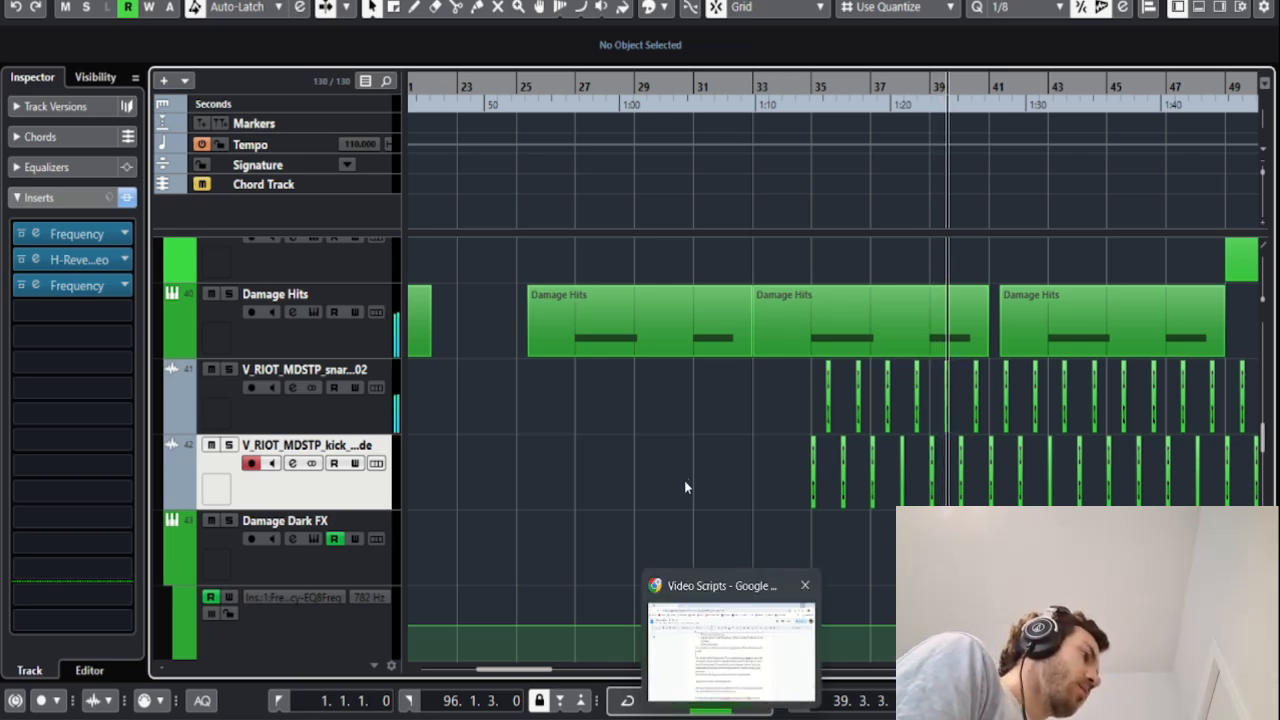
{"action": "key", "text": "space"}
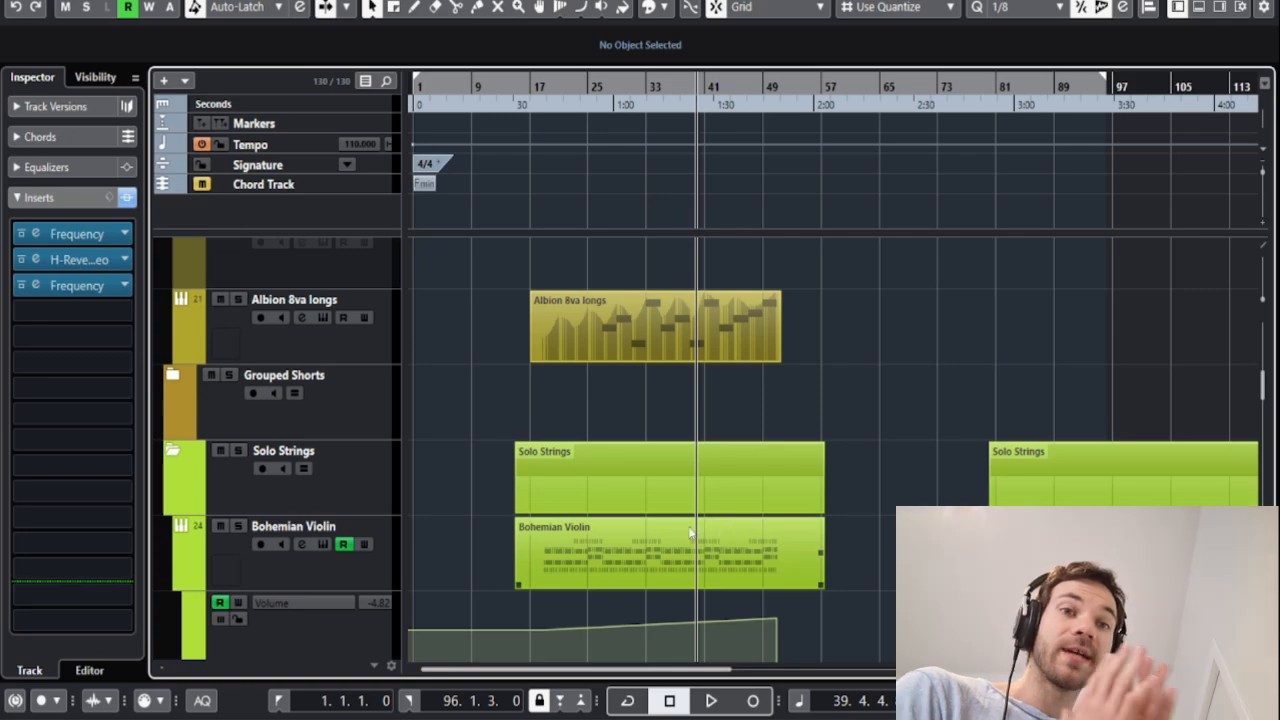
Open the Bohemian Violin part's notes, examine the repeating pattern from bar 19 on, and play it back
{"action": "double_click", "coordinate": [690, 534]}
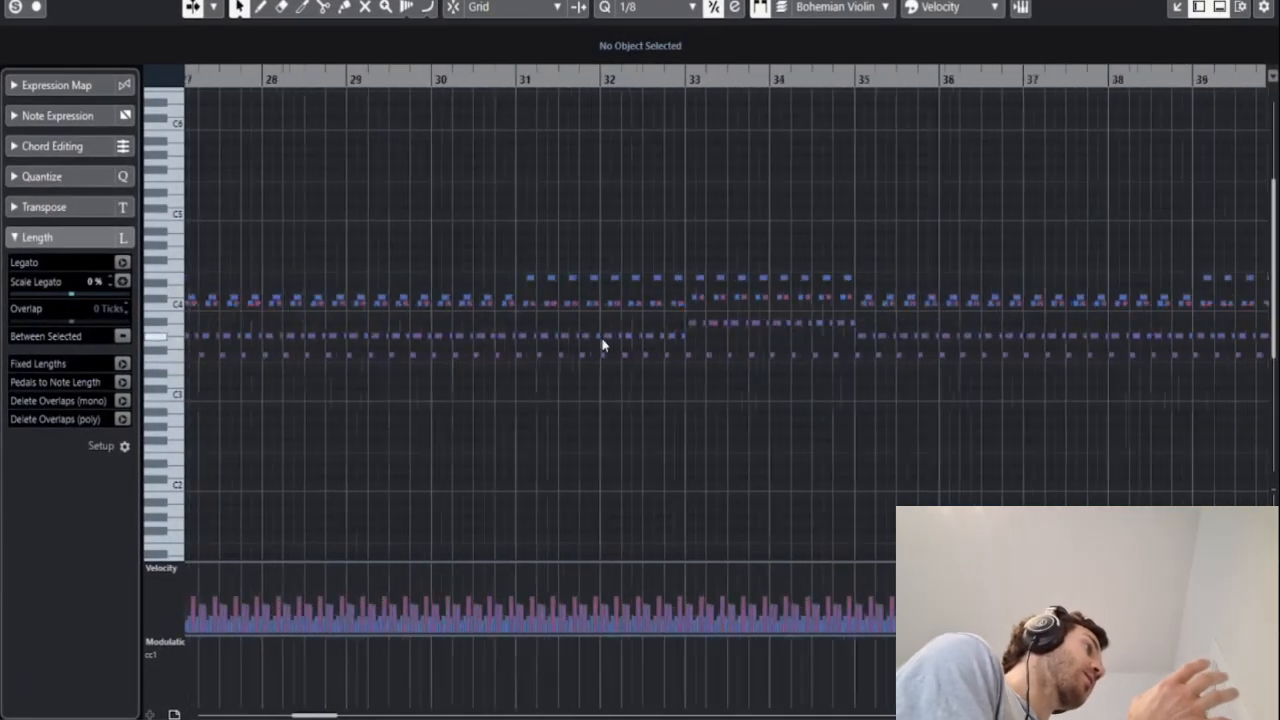
{"action": "scroll", "coordinate": [626, 352], "scroll_direction": "up", "scroll_amount": 4}
{"action": "scroll", "coordinate": [626, 352], "scroll_direction": "up", "scroll_amount": 3}
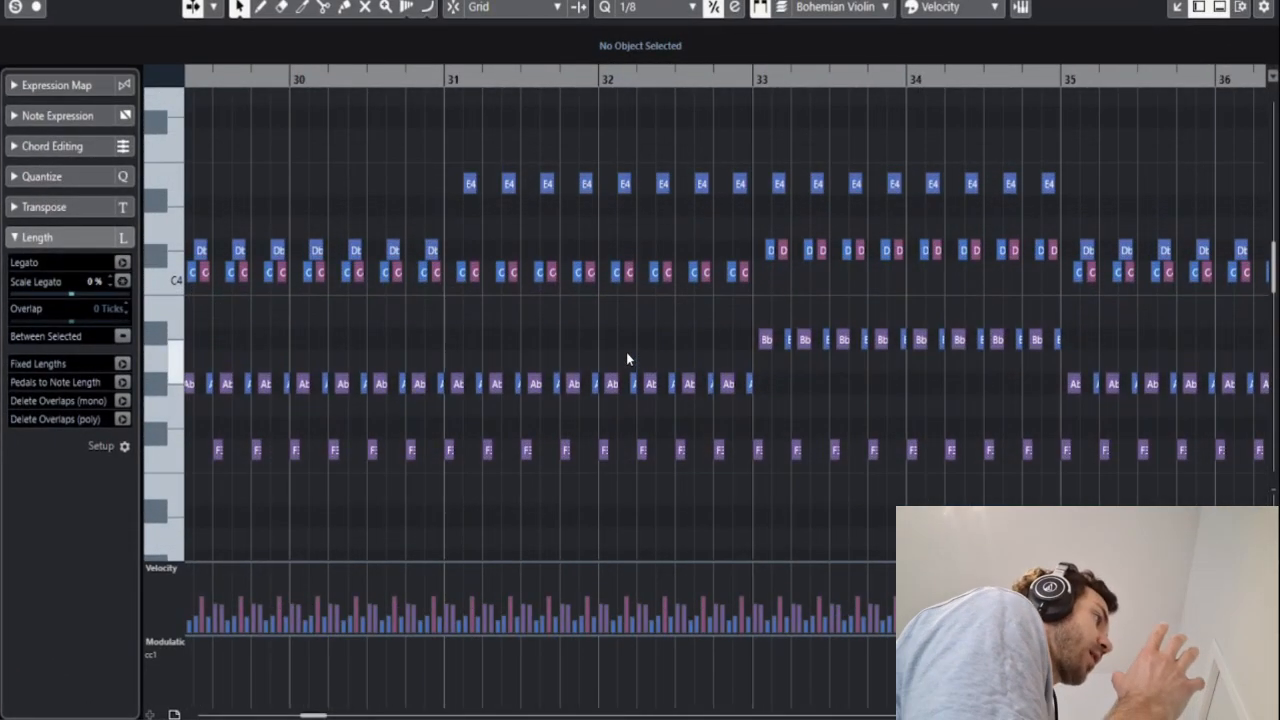
{"action": "scroll", "coordinate": [626, 352], "scroll_direction": "down", "scroll_amount": 5}
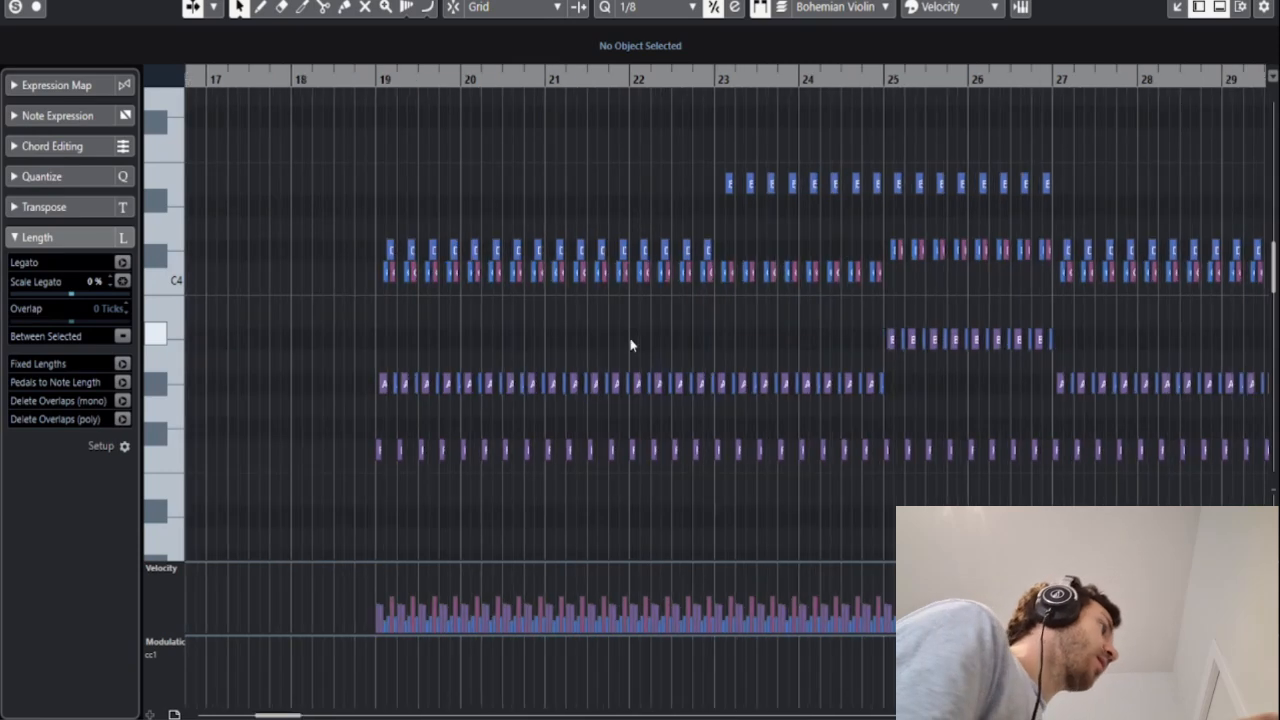
{"action": "scroll", "coordinate": [630, 345], "scroll_direction": "up", "scroll_amount": 3}
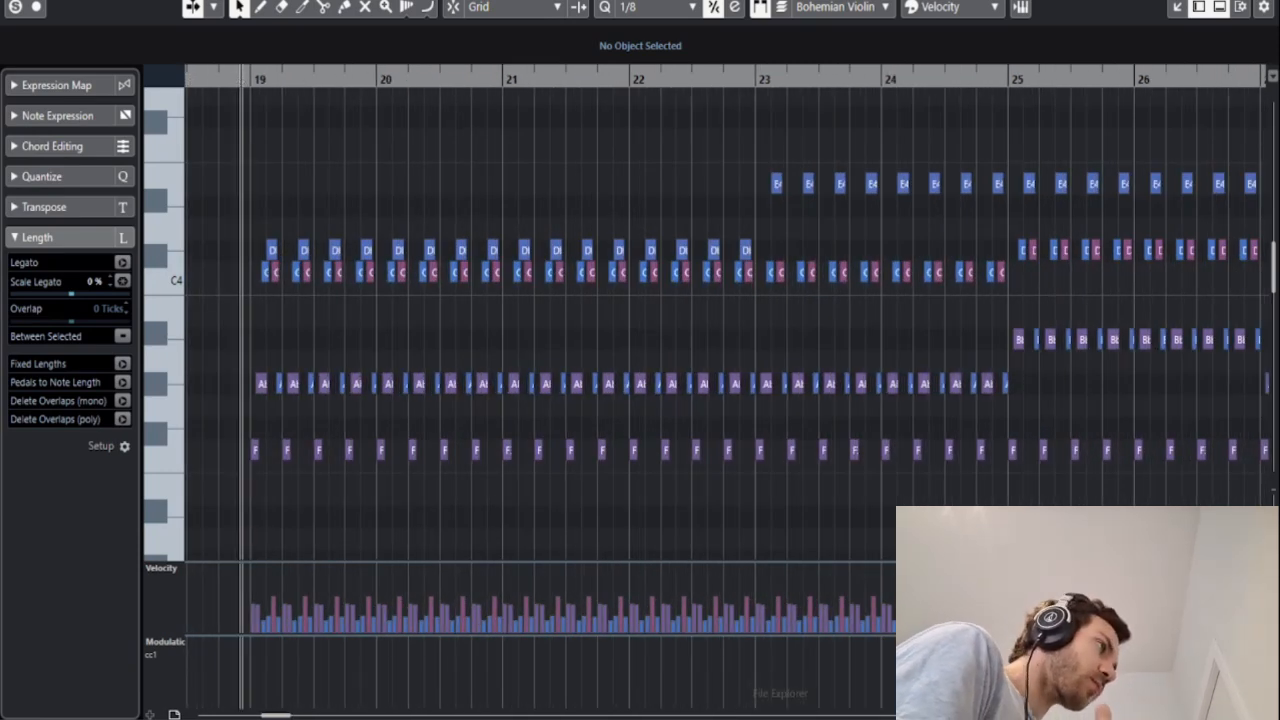
{"action": "scroll", "coordinate": [859, 547], "scroll_direction": "down", "scroll_amount": 1}
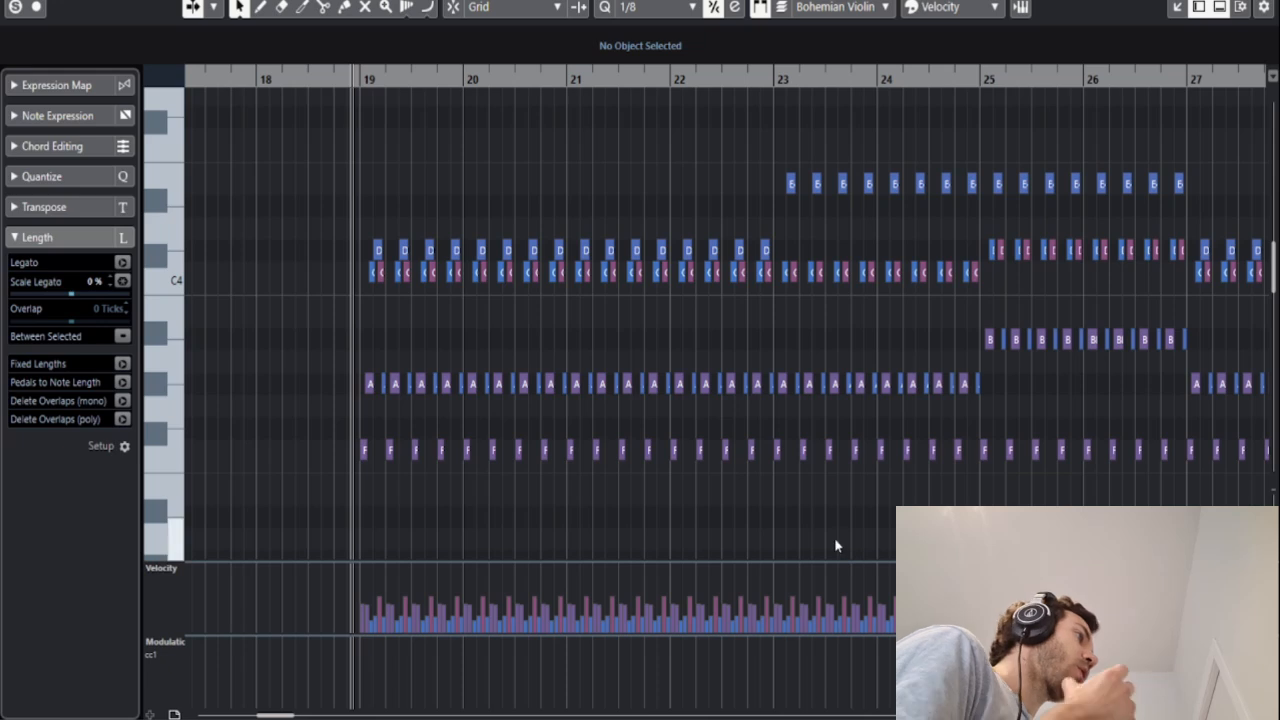
{"action": "scroll", "coordinate": [836, 541], "scroll_direction": "right", "scroll_amount": 3}
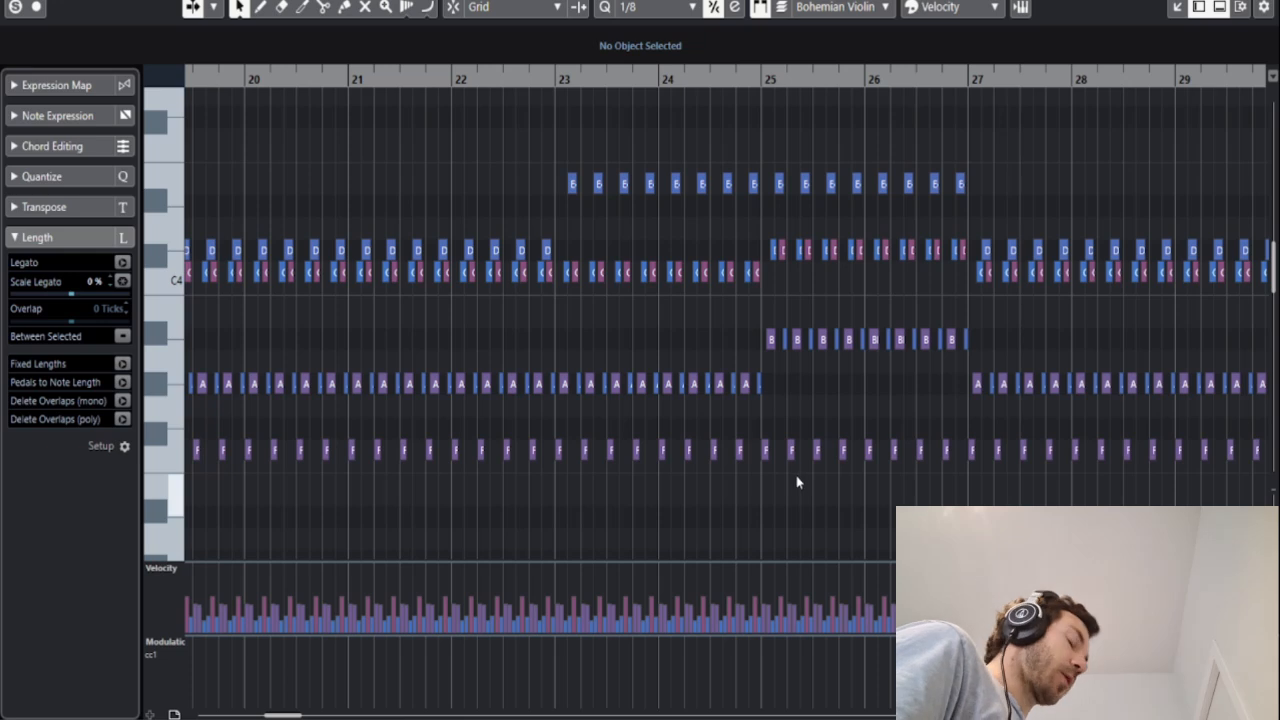
{"action": "scroll", "coordinate": [797, 482], "scroll_direction": "left", "scroll_amount": 3}
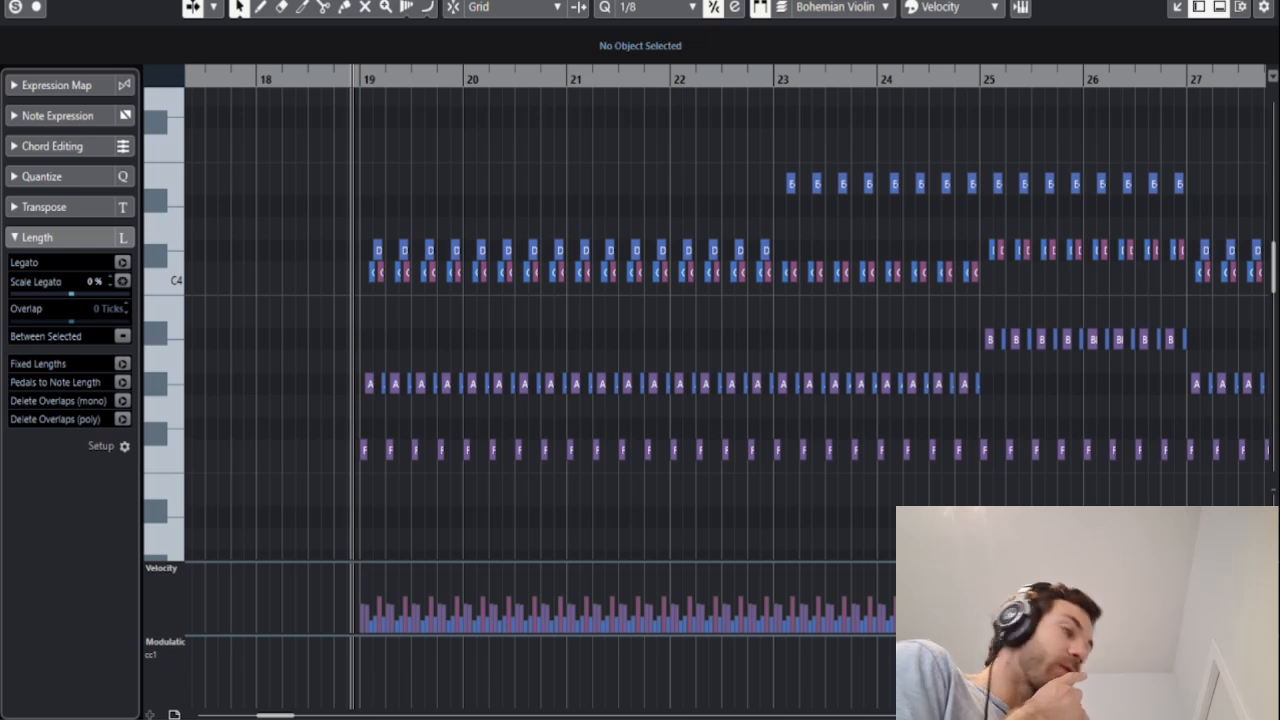
{"action": "key", "text": "space"}
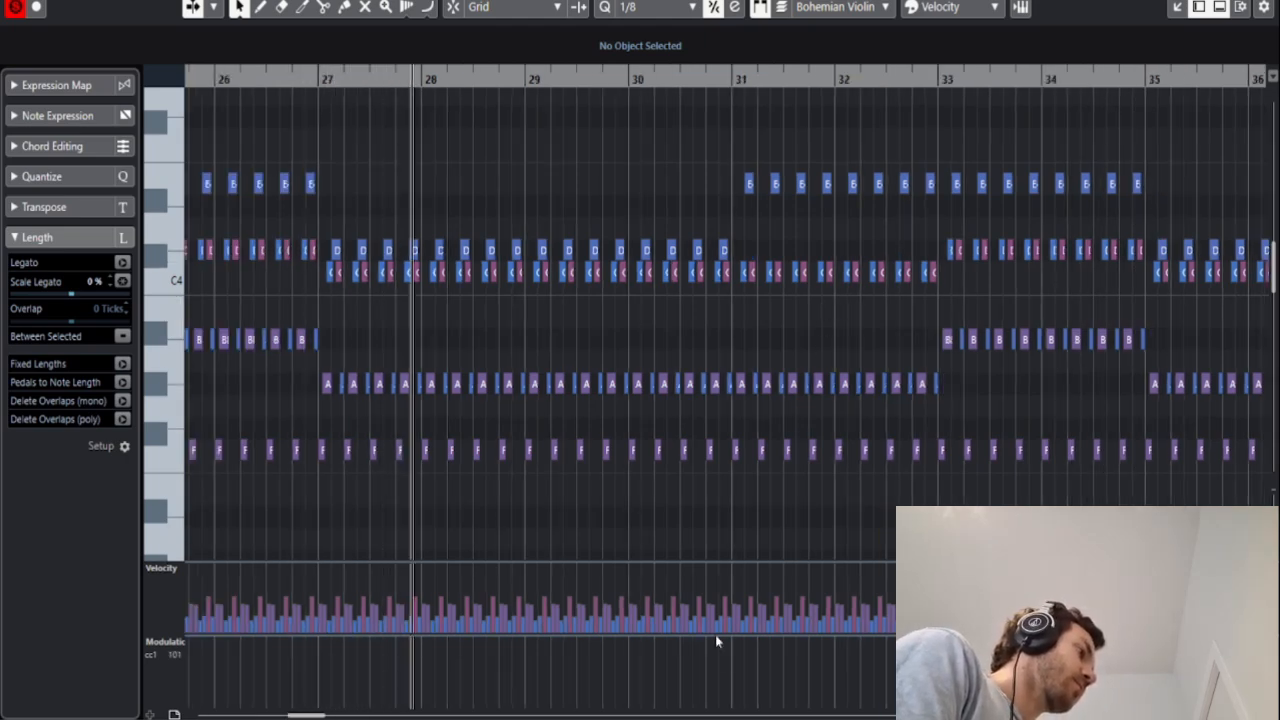
{"action": "key", "text": "Escape"}
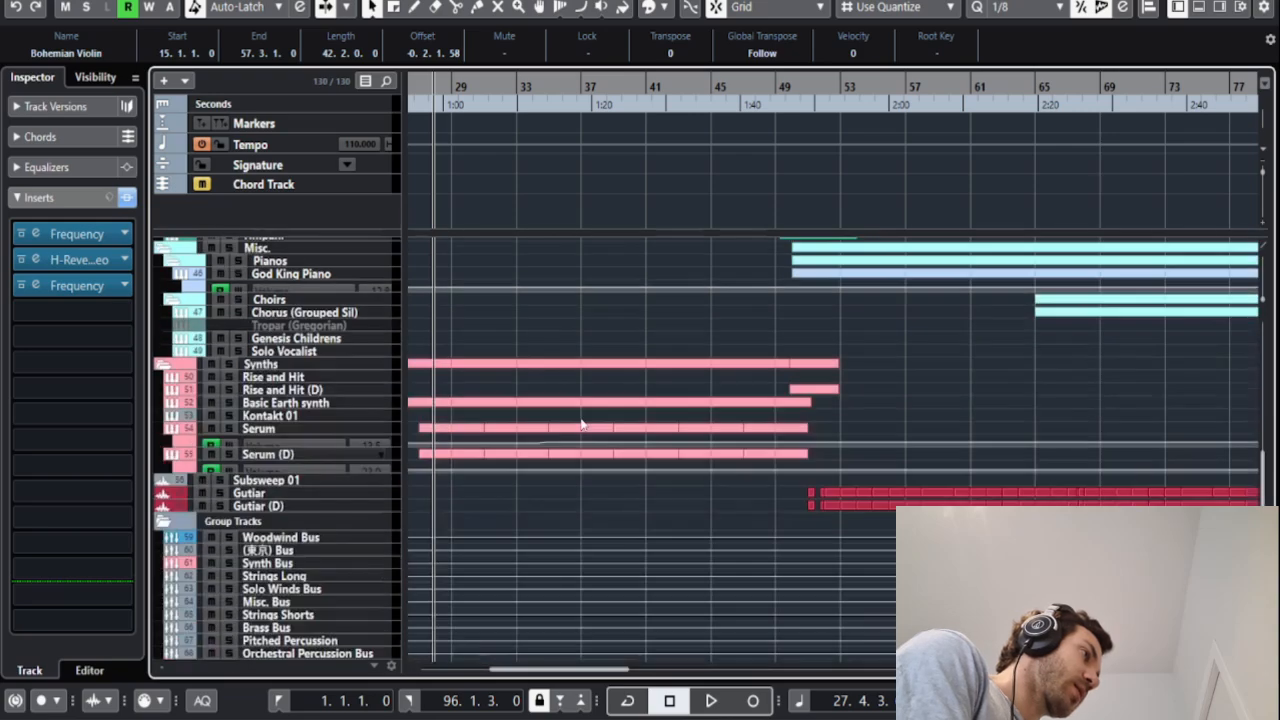
Open the Frequency EQ insert on the Damage Dark FX track, with the playback position at bar 43
{"action": "scroll", "coordinate": [583, 425], "scroll_direction": "up", "scroll_amount": 2}
{"action": "scroll", "coordinate": [616, 429], "scroll_direction": "up", "scroll_amount": 5}
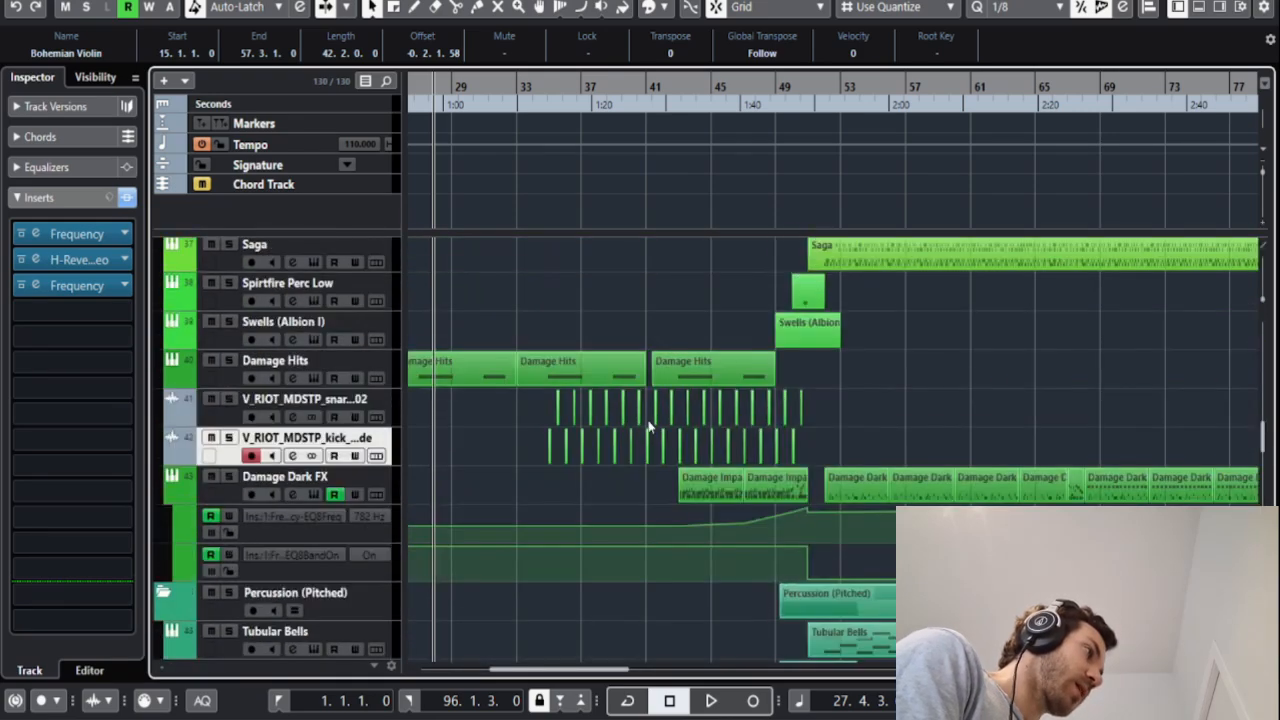
{"action": "scroll", "coordinate": [654, 440], "scroll_direction": "up", "scroll_amount": 3}
{"action": "left_click", "coordinate": [247, 500]}
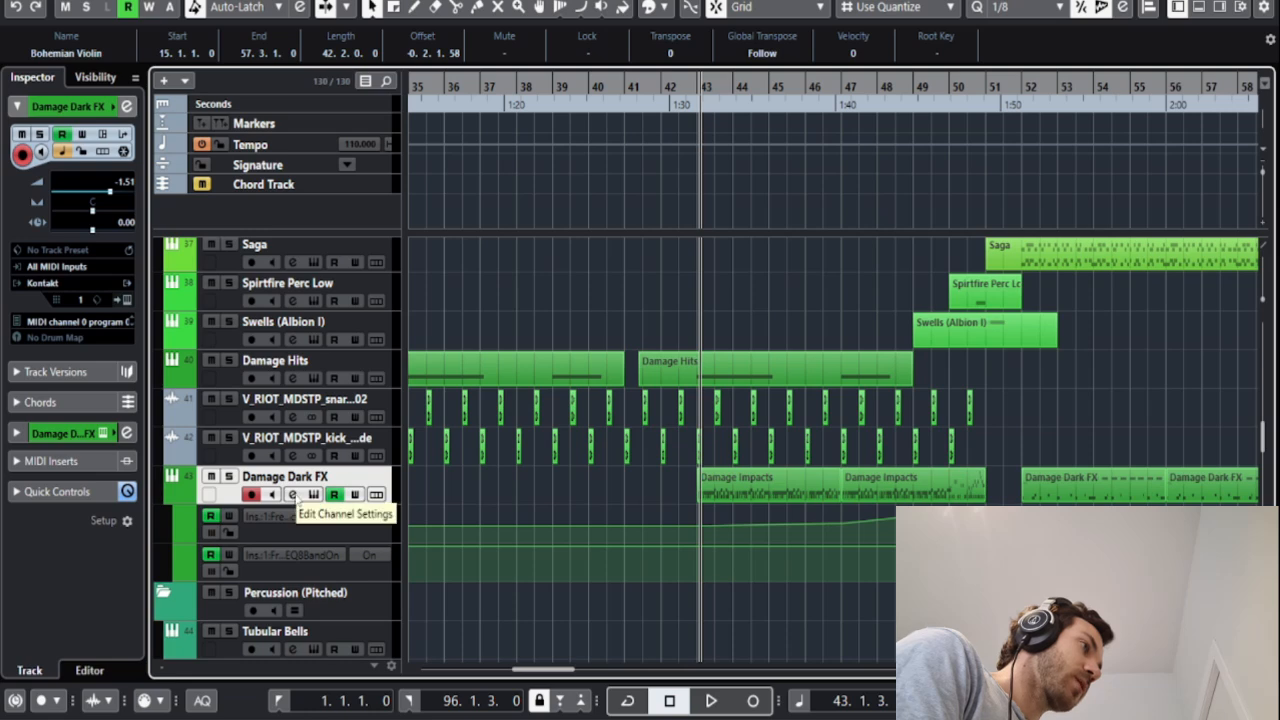
{"action": "left_click", "coordinate": [293, 495]}
{"action": "left_click", "coordinate": [300, 266]}
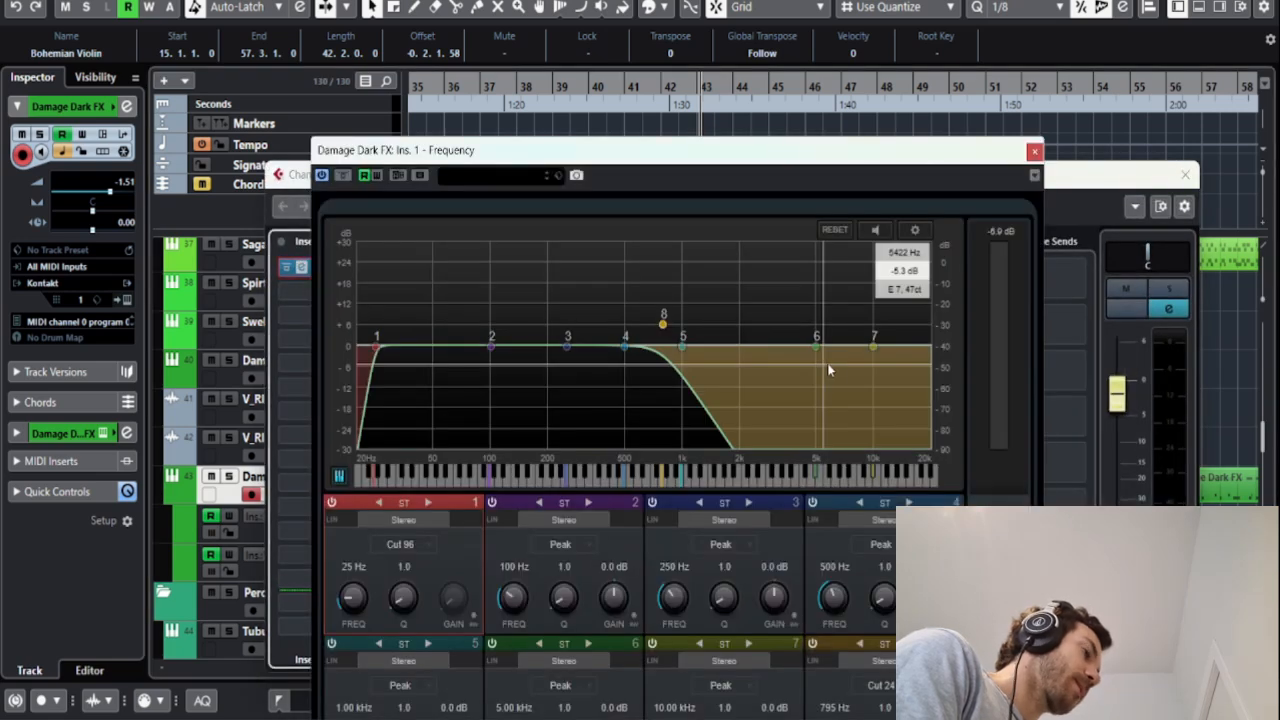
Play the Damage Dark FX part from bar 43 while watching its EQ filter automation, and close the EQ
{"action": "key", "text": "space"}
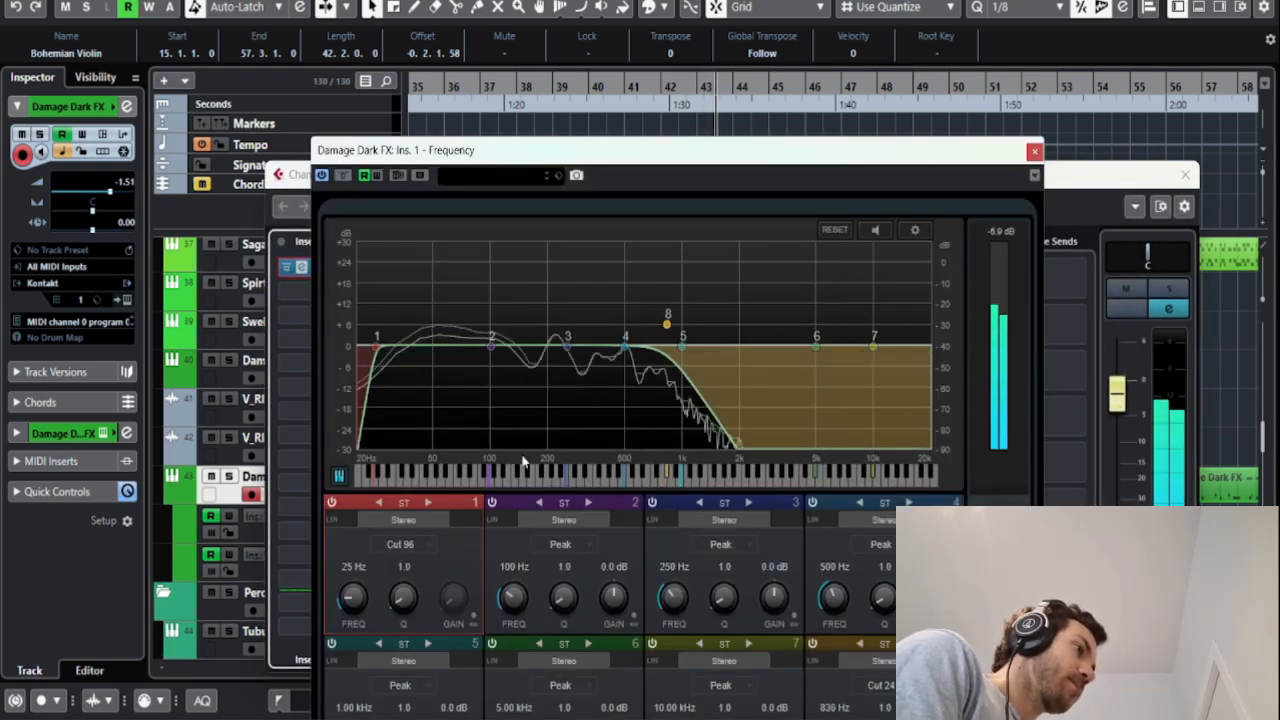
{"action": "left_click", "coordinate": [229, 476]}
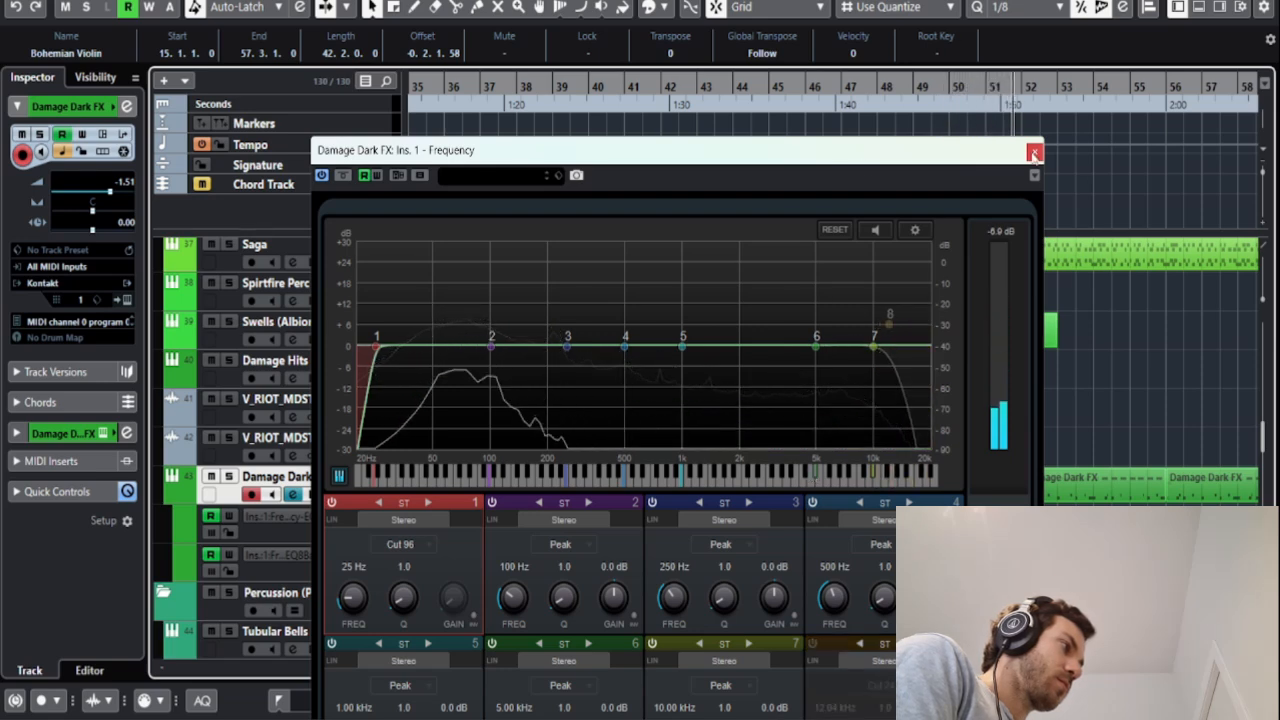
{"action": "left_click", "coordinate": [1035, 153]}
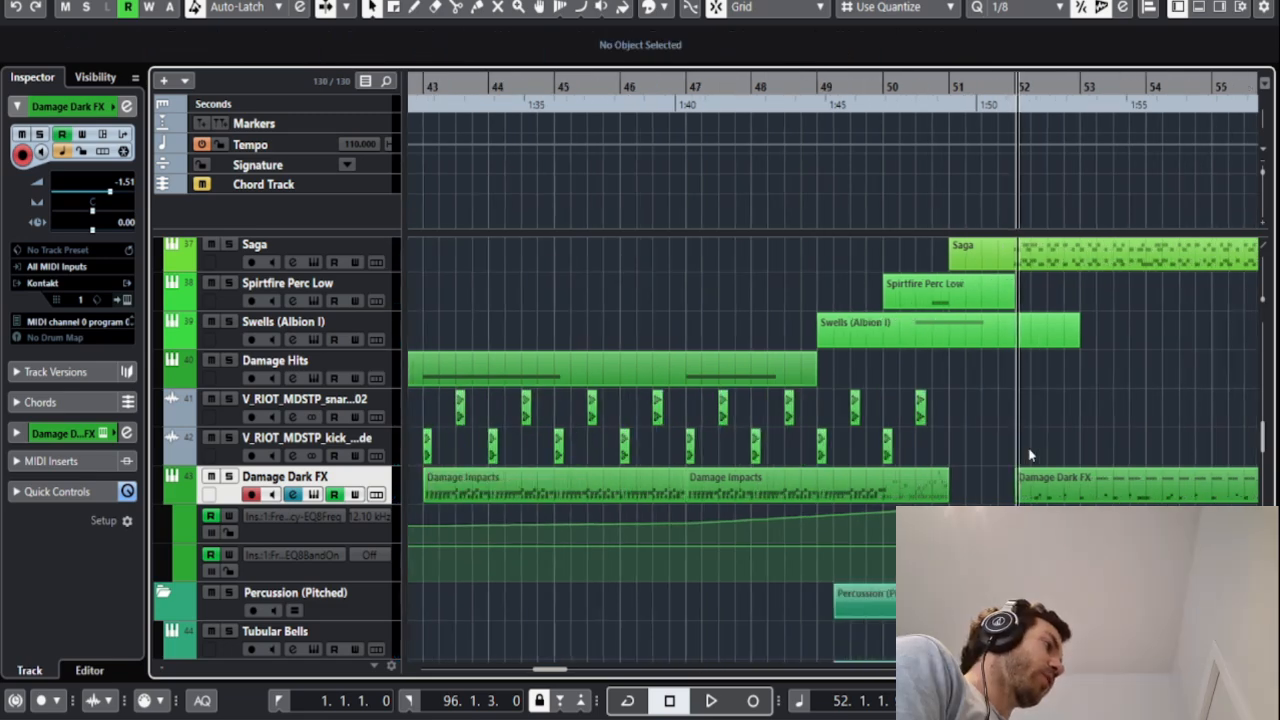
Play the section from bar 51, where the Gutiar and Gutiar (D) clips begin
{"action": "scroll", "coordinate": [1029, 451], "scroll_direction": "up", "scroll_amount": 1}
{"action": "scroll", "coordinate": [984, 262], "scroll_direction": "right", "scroll_amount": 3}
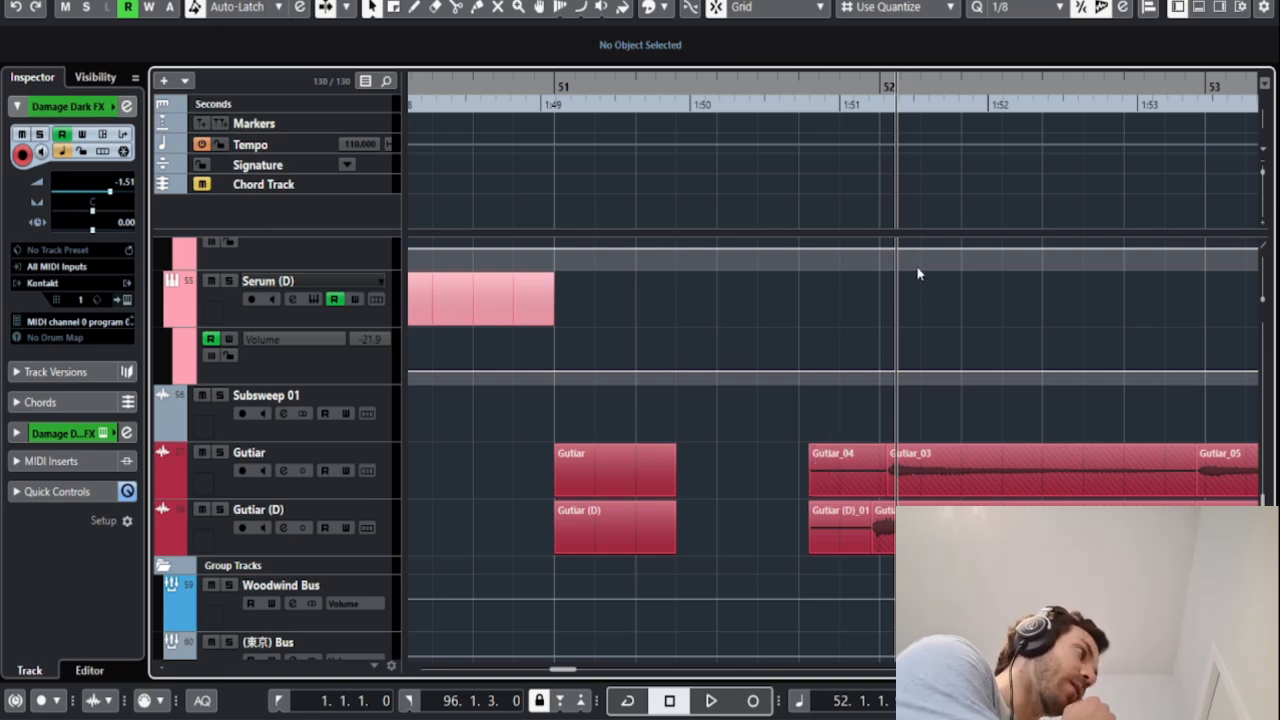
{"action": "left_click_drag", "start_coordinate": [792, 86], "coordinate": [556, 103]}
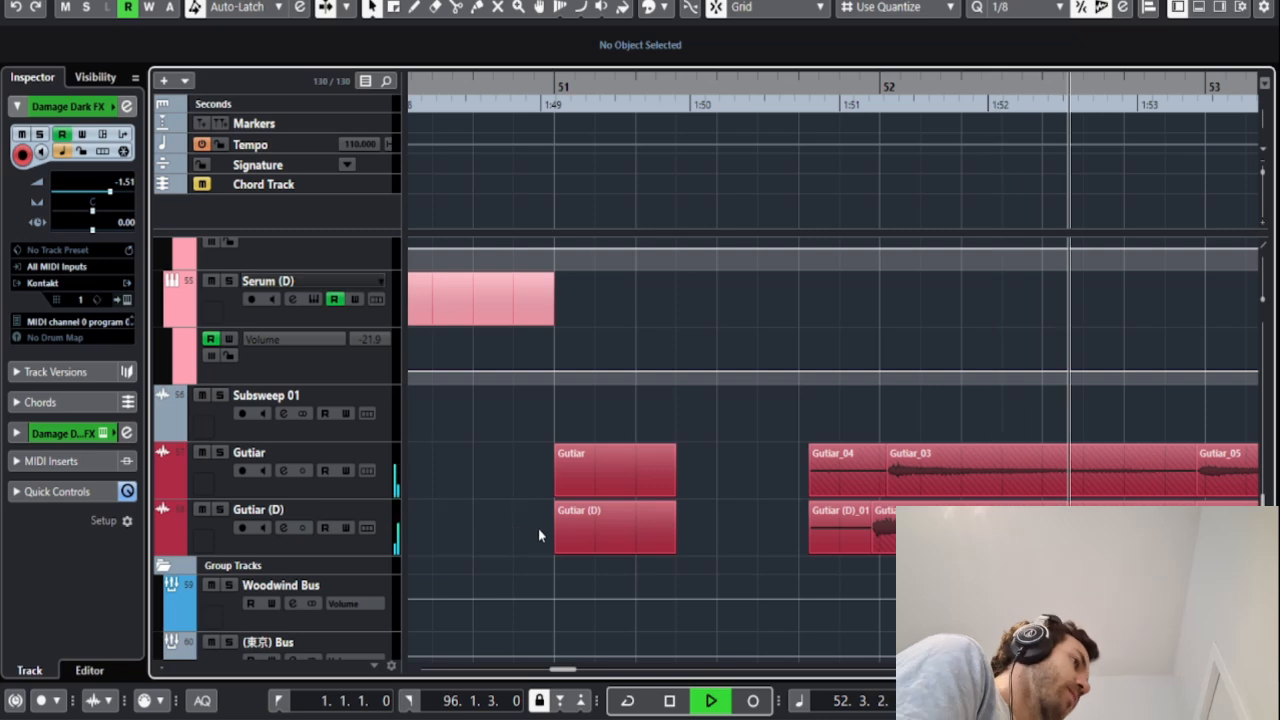
Listen to the Gutiar and Gutiar (D) tracks soloed together, with the channel inserts shown
{"action": "left_click", "coordinate": [230, 484]}
{"action": "left_click", "coordinate": [234, 541], "text": "ctrl"}
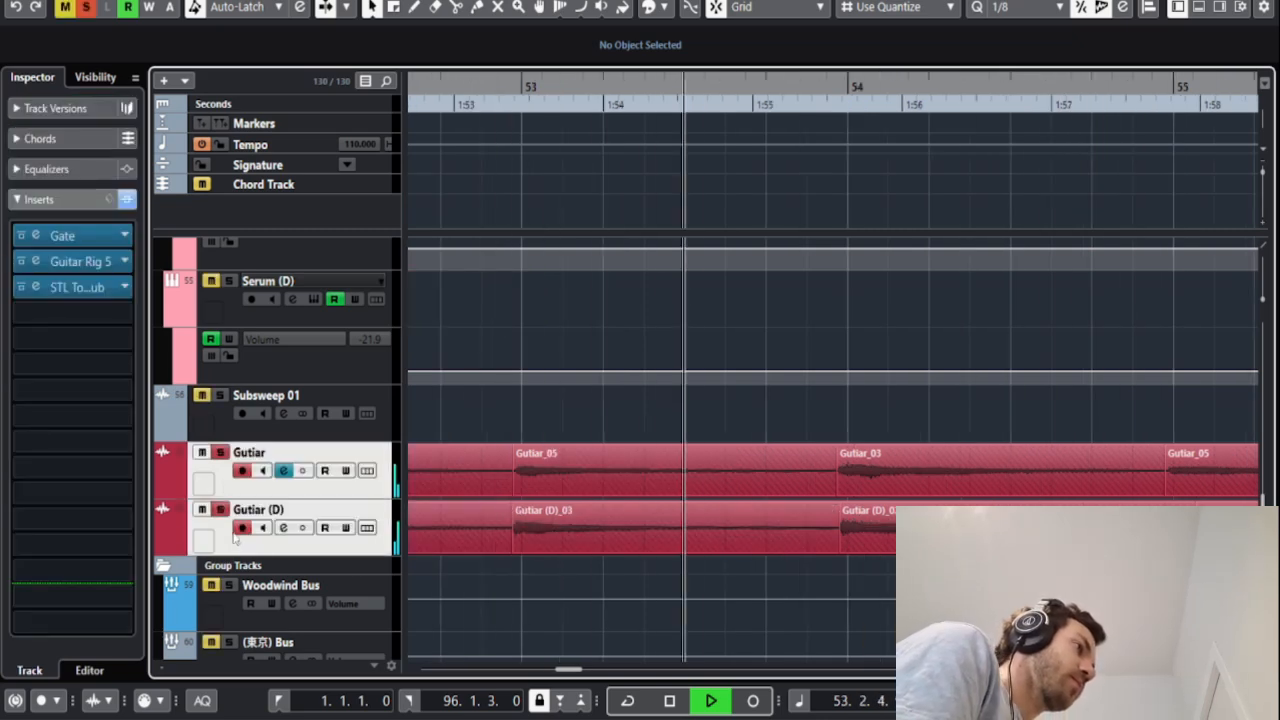
{"action": "key", "text": "s"}
{"action": "key", "text": "g"}
{"action": "key", "text": "g"}
{"action": "key", "text": "g"}
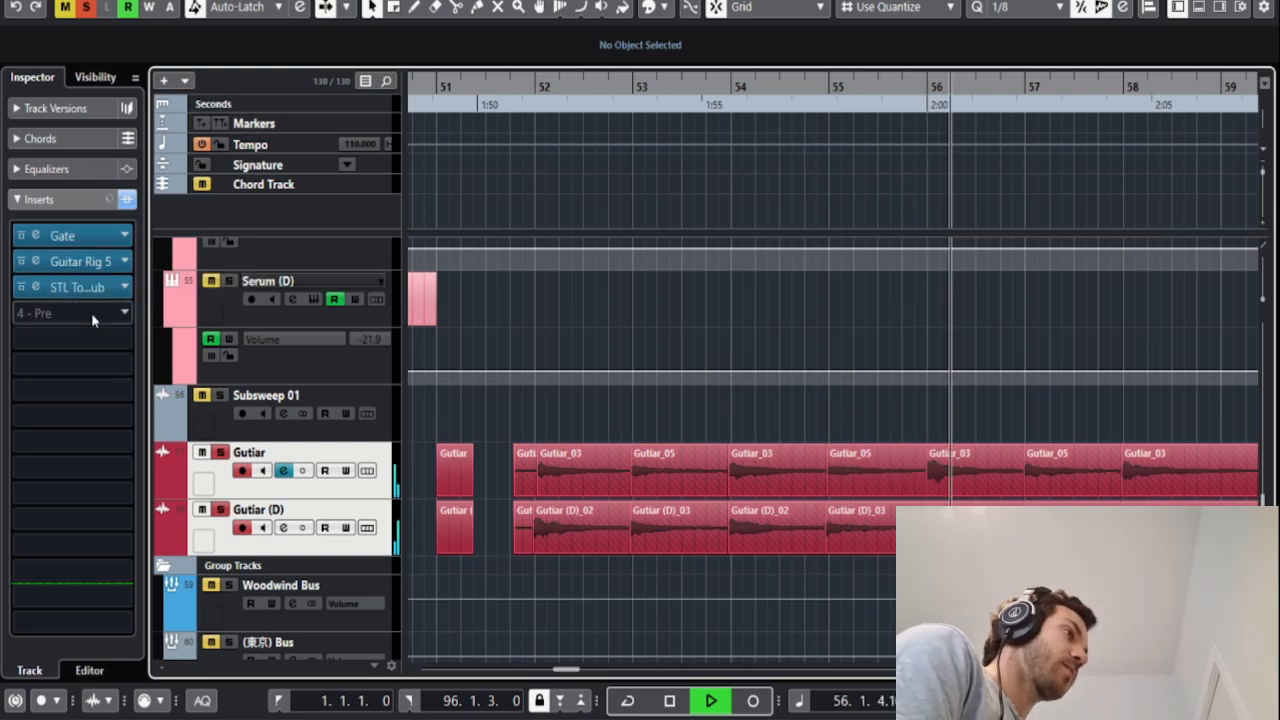
Open the Frequency EQ insert on the Guitars group track while the soloed guitars play
{"action": "scroll", "coordinate": [270, 488], "scroll_direction": "down", "scroll_amount": 3}
{"action": "scroll", "coordinate": [270, 488], "scroll_direction": "down", "scroll_amount": 10}
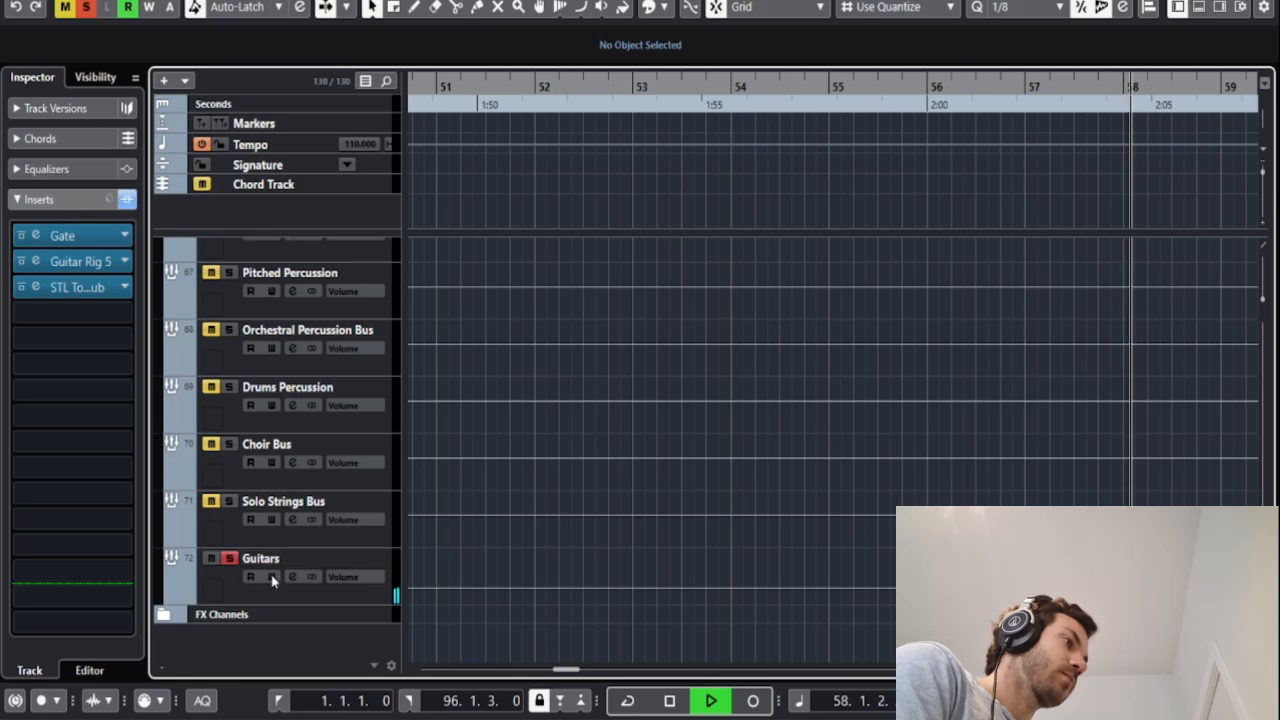
{"action": "left_click", "coordinate": [292, 576]}
{"action": "left_click", "coordinate": [302, 268]}
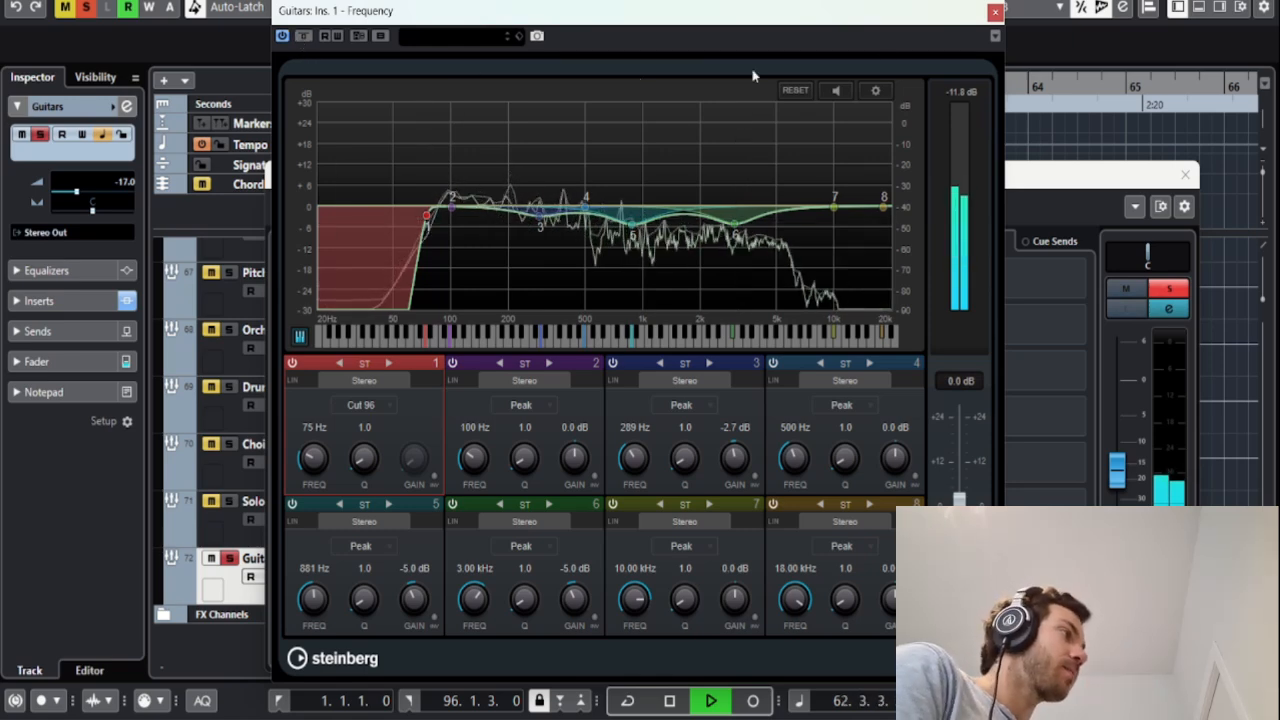
Unsolo all tracks to hear the guitars in the full mix, close the EQ, and stop playback
{"action": "left_click", "coordinate": [85, 8]}
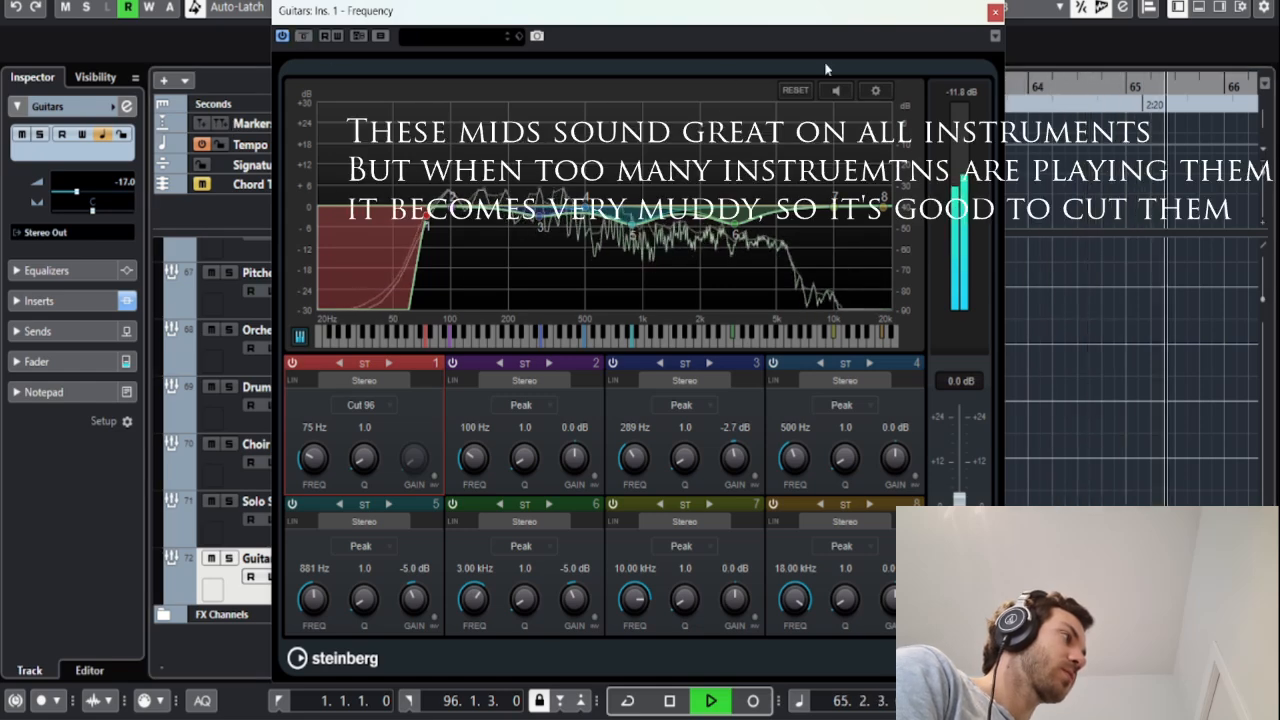
{"action": "left_click", "coordinate": [996, 12]}
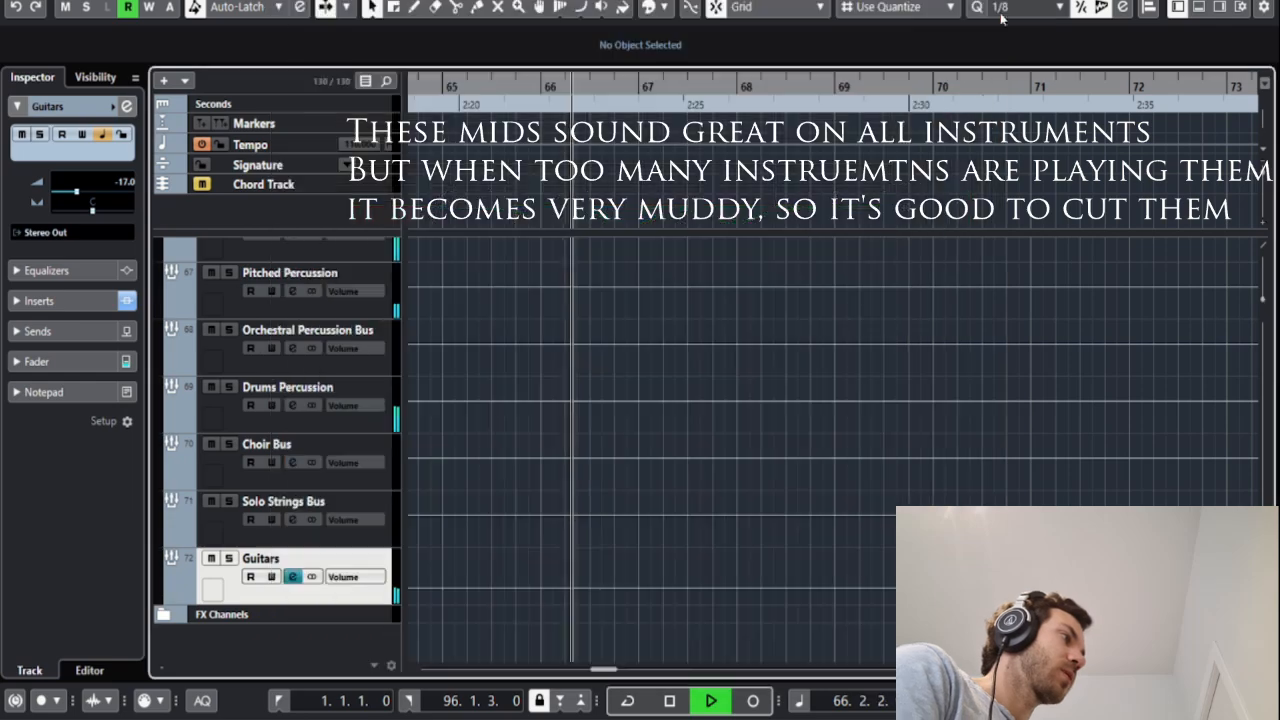
{"action": "key", "text": "space"}
Play the Chorus (Grouped Sil) track soloed with its channel settings open and both Frequency inserts bypassed
{"action": "scroll", "coordinate": [746, 500], "scroll_direction": "up", "scroll_amount": 10}
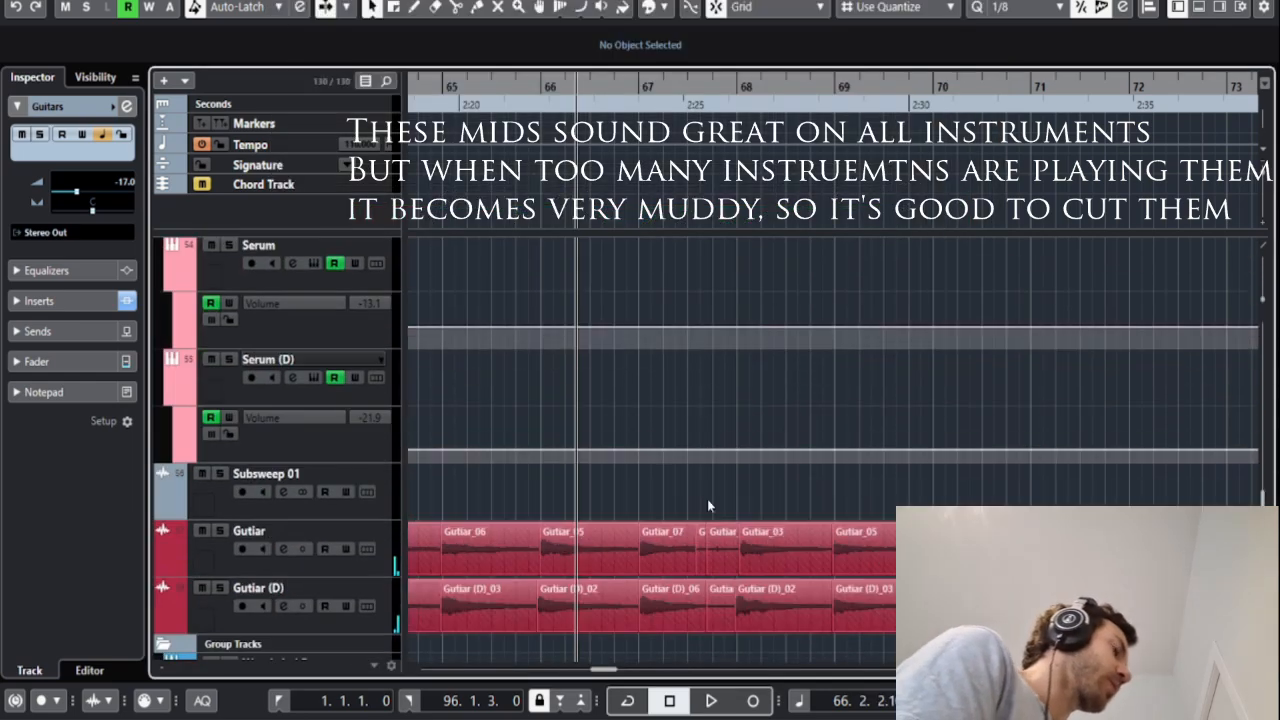
{"action": "key", "text": "g"}
{"action": "key", "text": "g"}
{"action": "scroll", "coordinate": [705, 500], "scroll_direction": "up", "scroll_amount": 5}
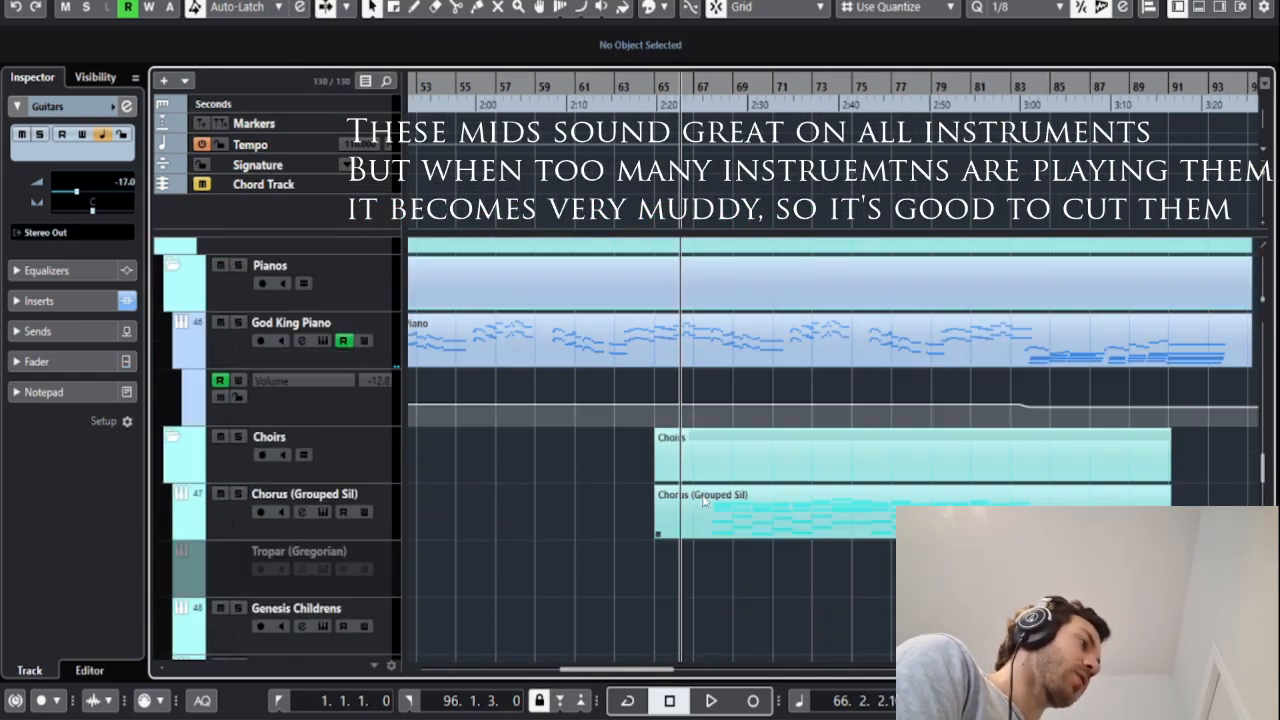
{"action": "left_click", "coordinate": [290, 525]}
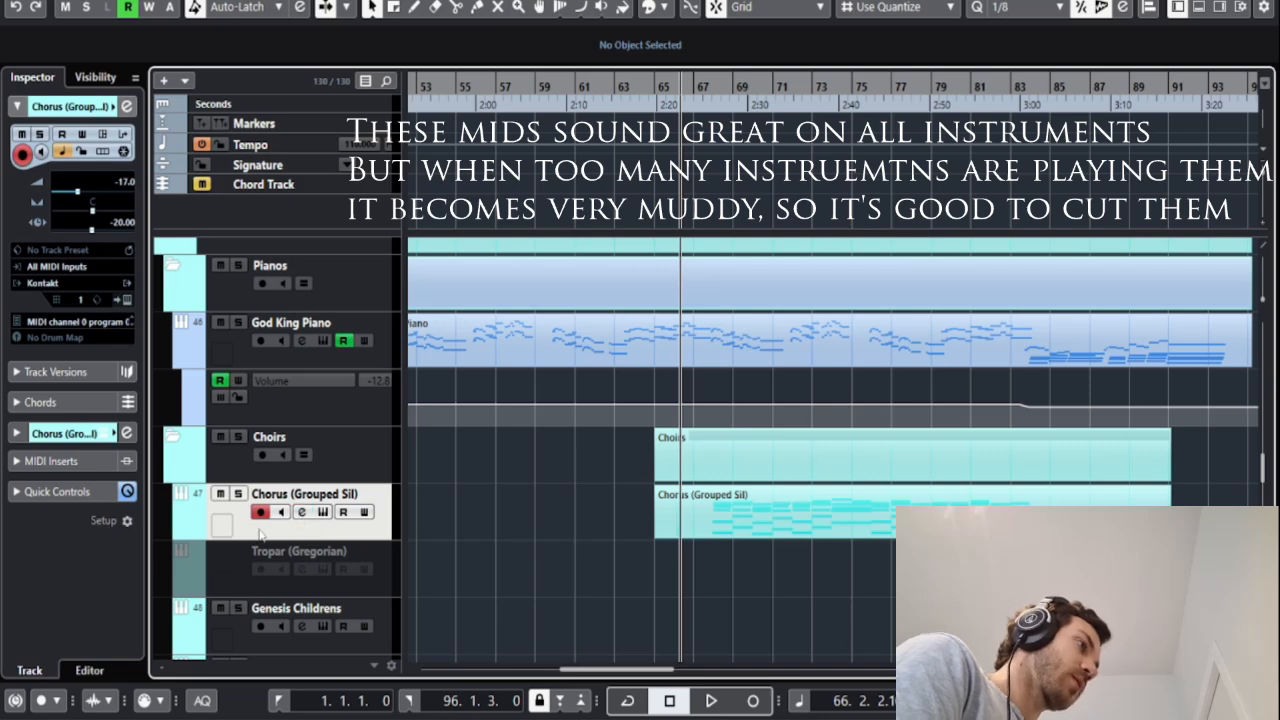
{"action": "left_click", "coordinate": [303, 512]}
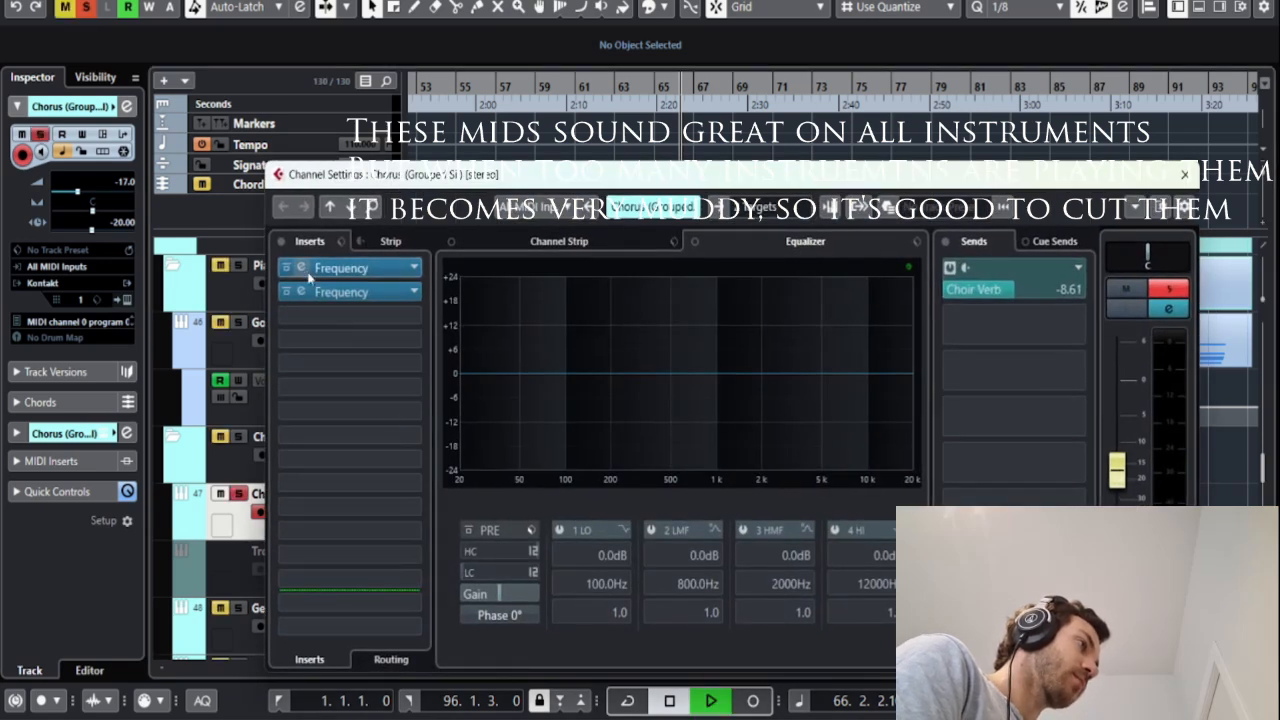
{"action": "left_click", "coordinate": [286, 268]}
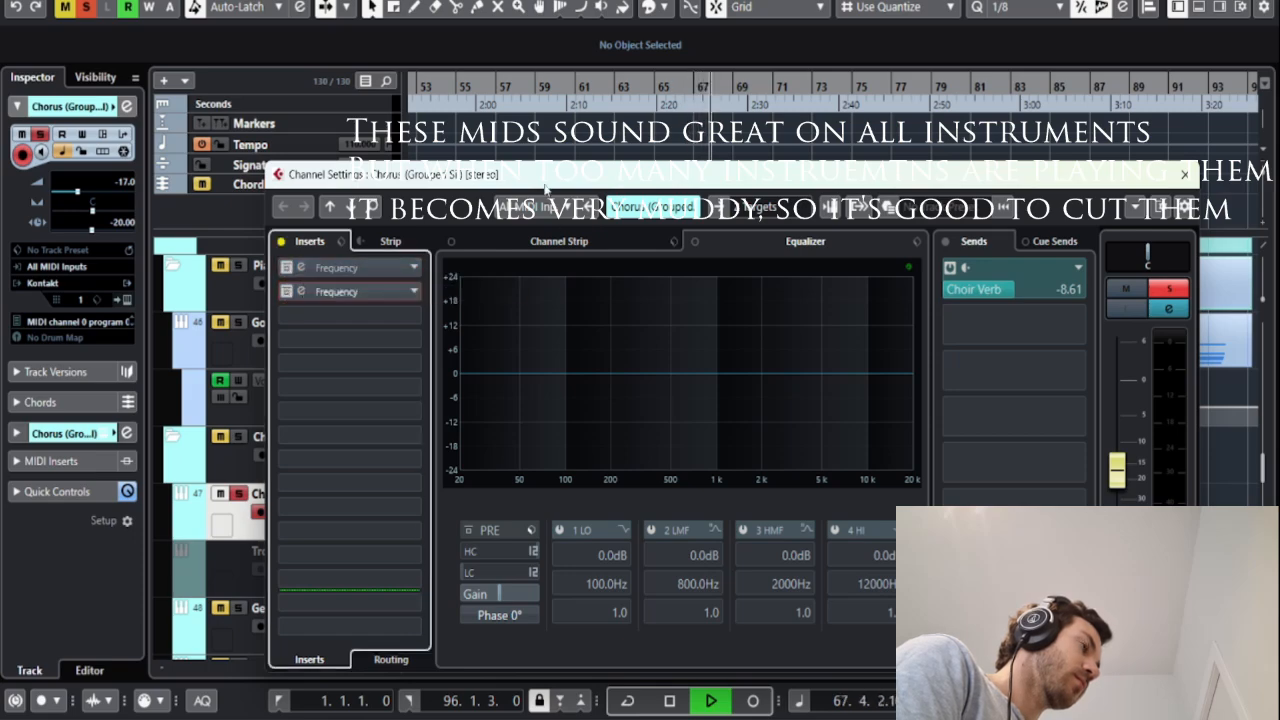
{"action": "left_click_drag", "start_coordinate": [545, 184], "coordinate": [556, 153]}
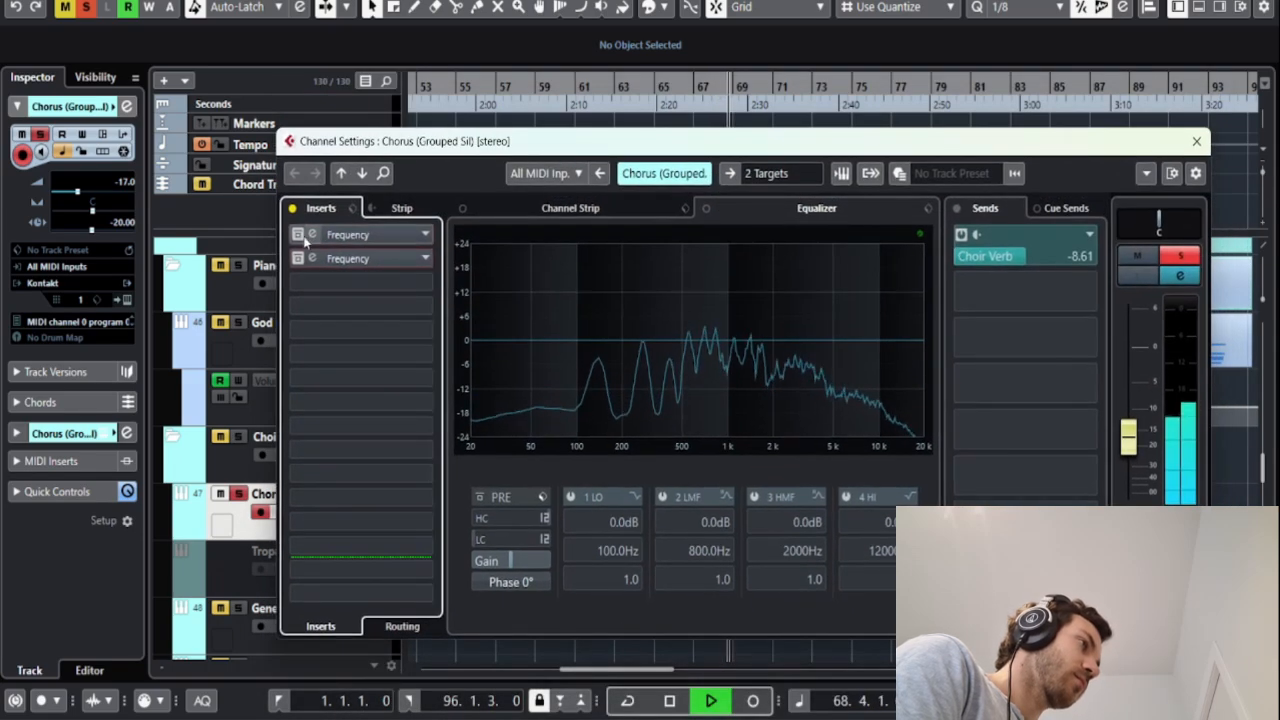
Inspect both Frequency EQ inserts on the soloed Chorus (Grouped Sil) track, close their windows, and stop playback
{"action": "left_click", "coordinate": [370, 257]}
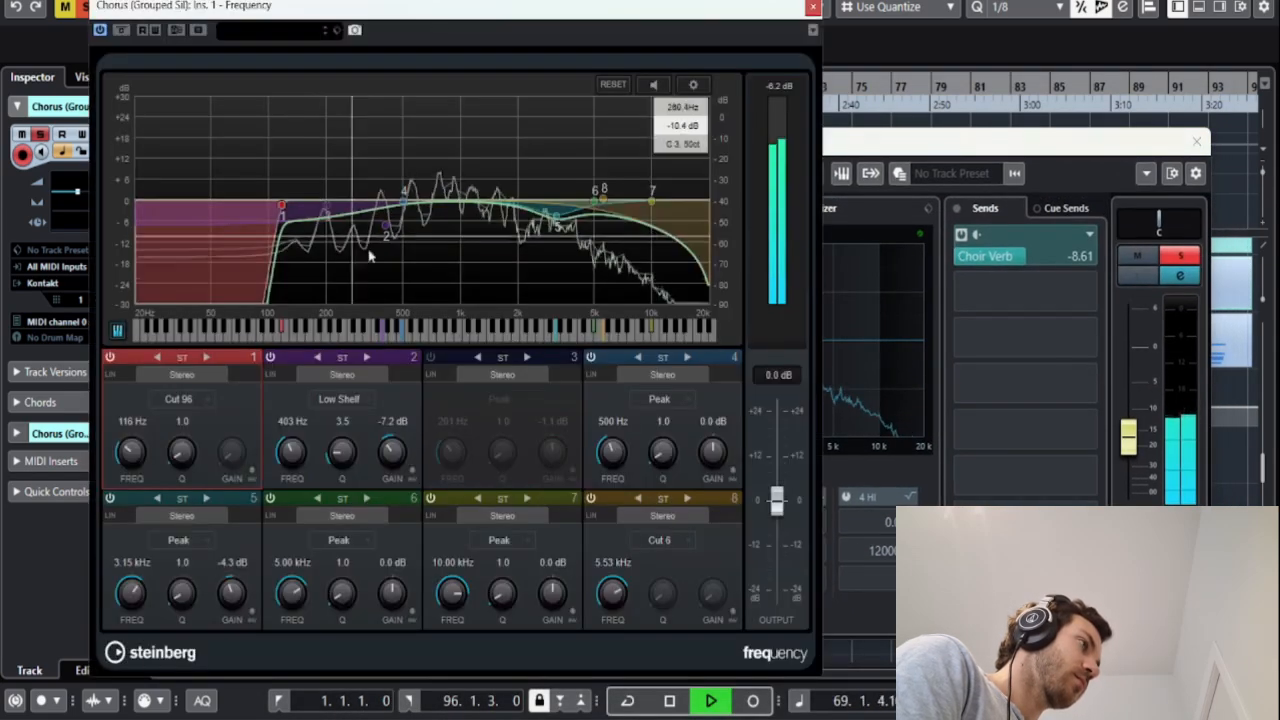
{"action": "left_click", "coordinate": [813, 8]}
{"action": "left_click", "coordinate": [297, 258]}
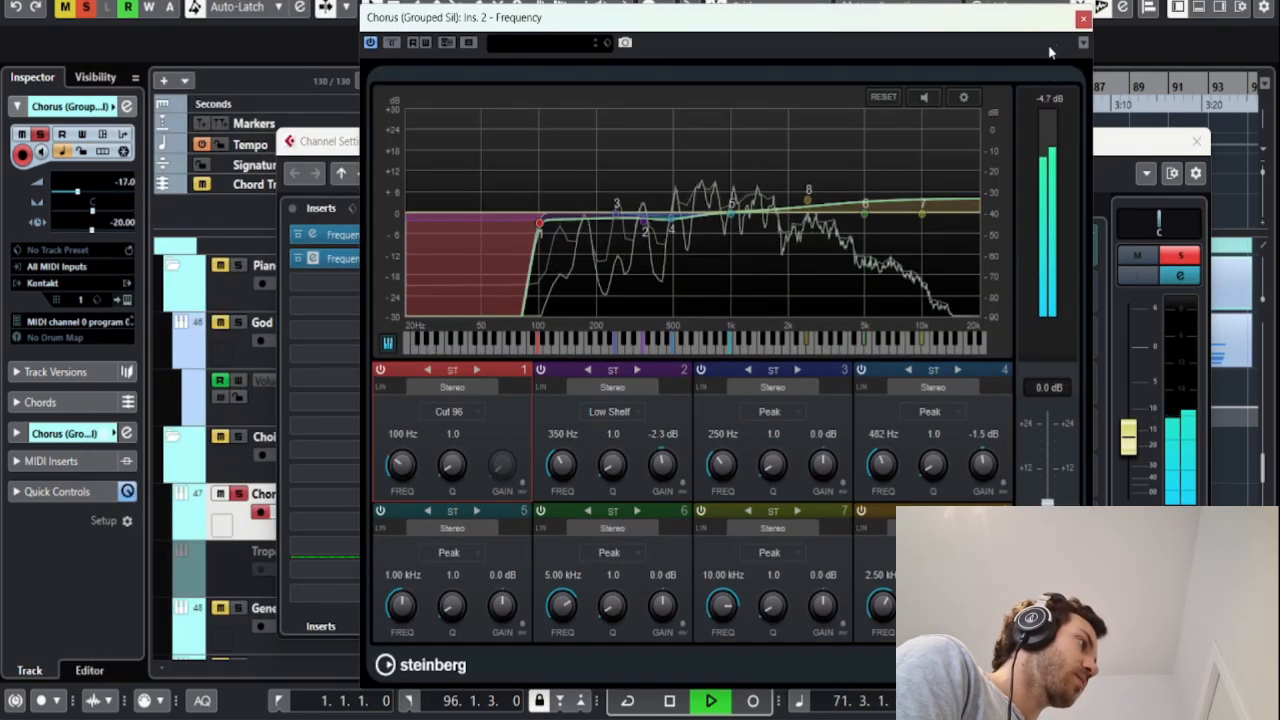
{"action": "left_click", "coordinate": [1083, 18]}
{"action": "left_click", "coordinate": [1196, 141]}
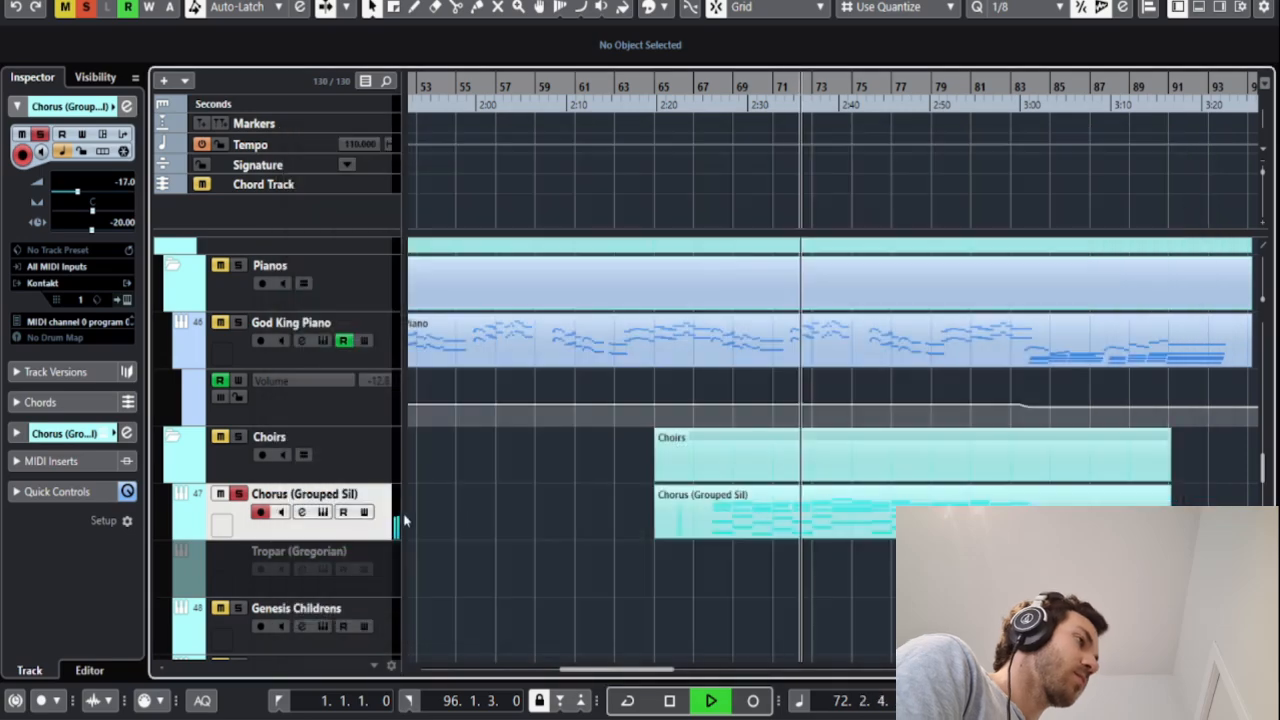
{"action": "key", "text": "space"}
Play the Albion 1 Mids track soloed and inspect its Frequency EQ, comparing the sound with the insert bypassed
{"action": "scroll", "coordinate": [629, 480], "scroll_direction": "down", "scroll_amount": 10}
{"action": "scroll", "coordinate": [637, 475], "scroll_direction": "up", "scroll_amount": 5}
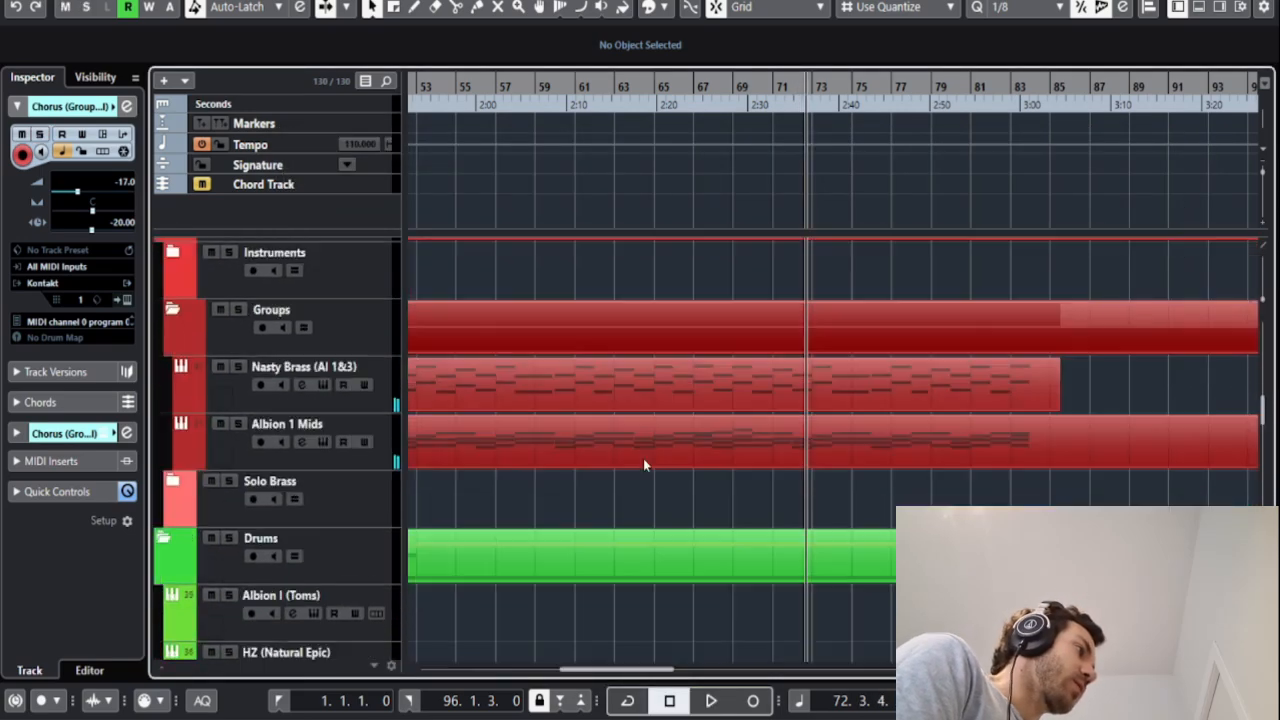
{"action": "left_click", "coordinate": [245, 445]}
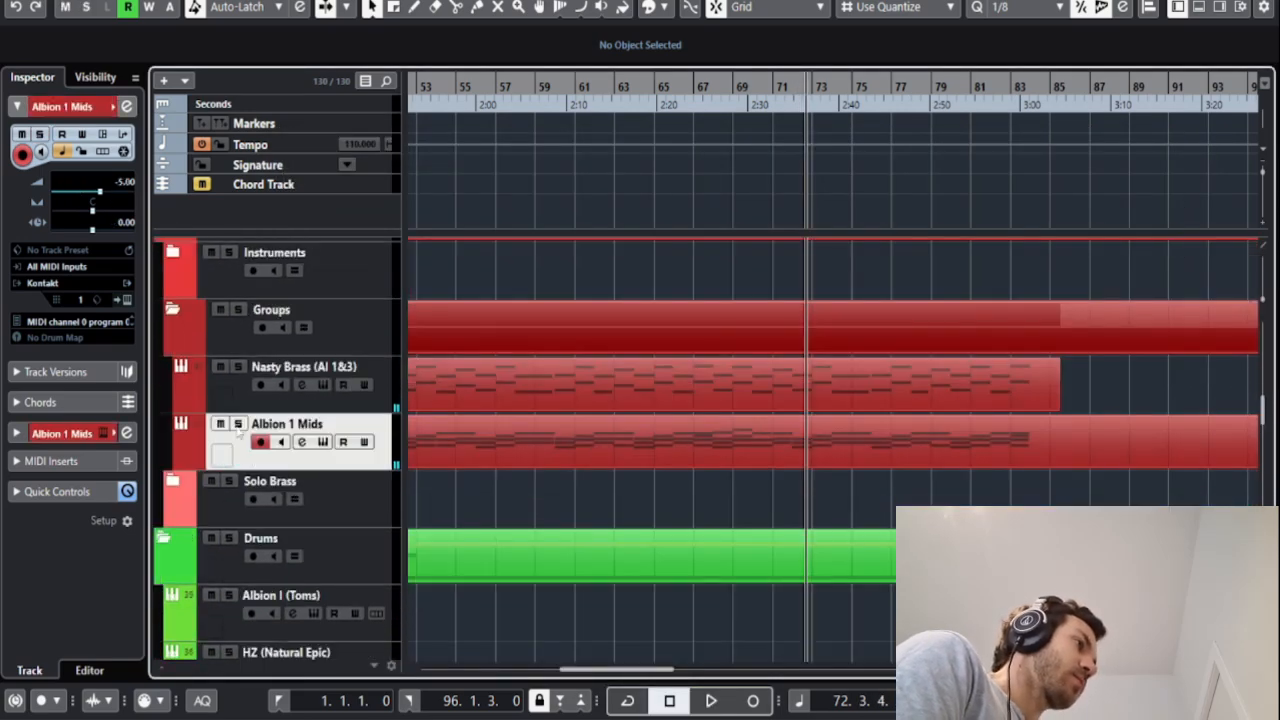
{"action": "left_click", "coordinate": [301, 442]}
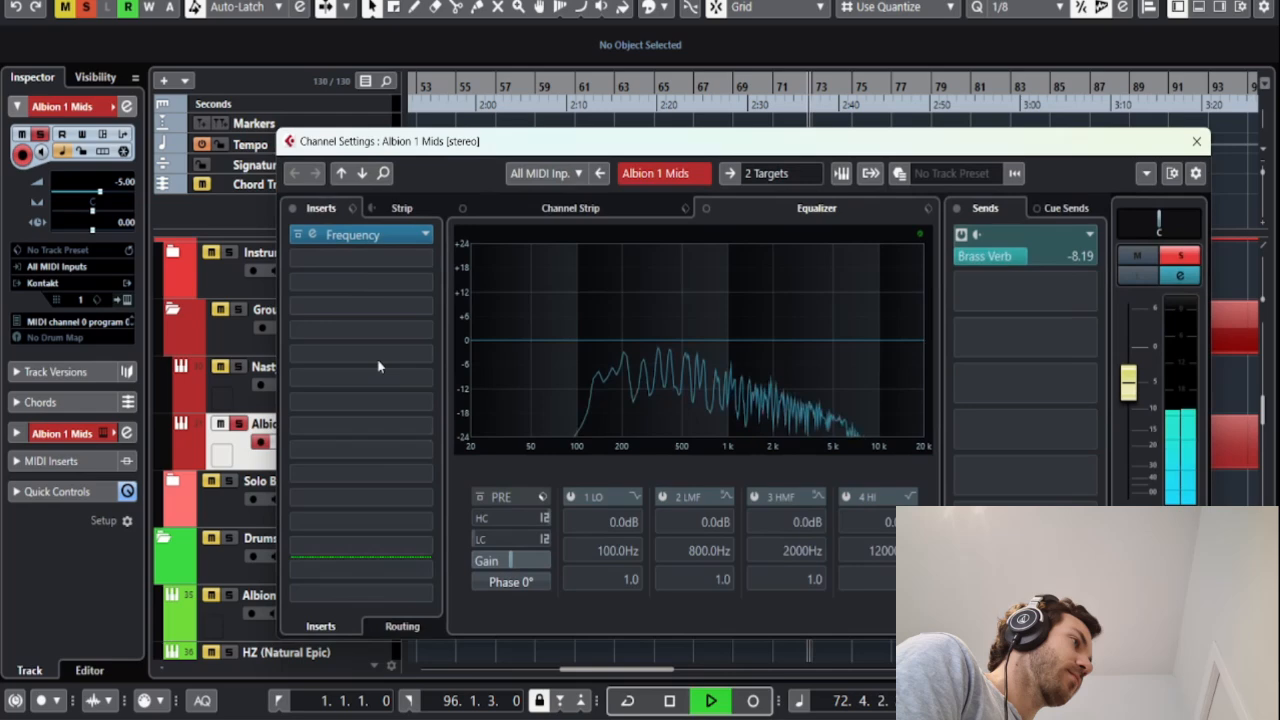
{"action": "left_click", "coordinate": [313, 235]}
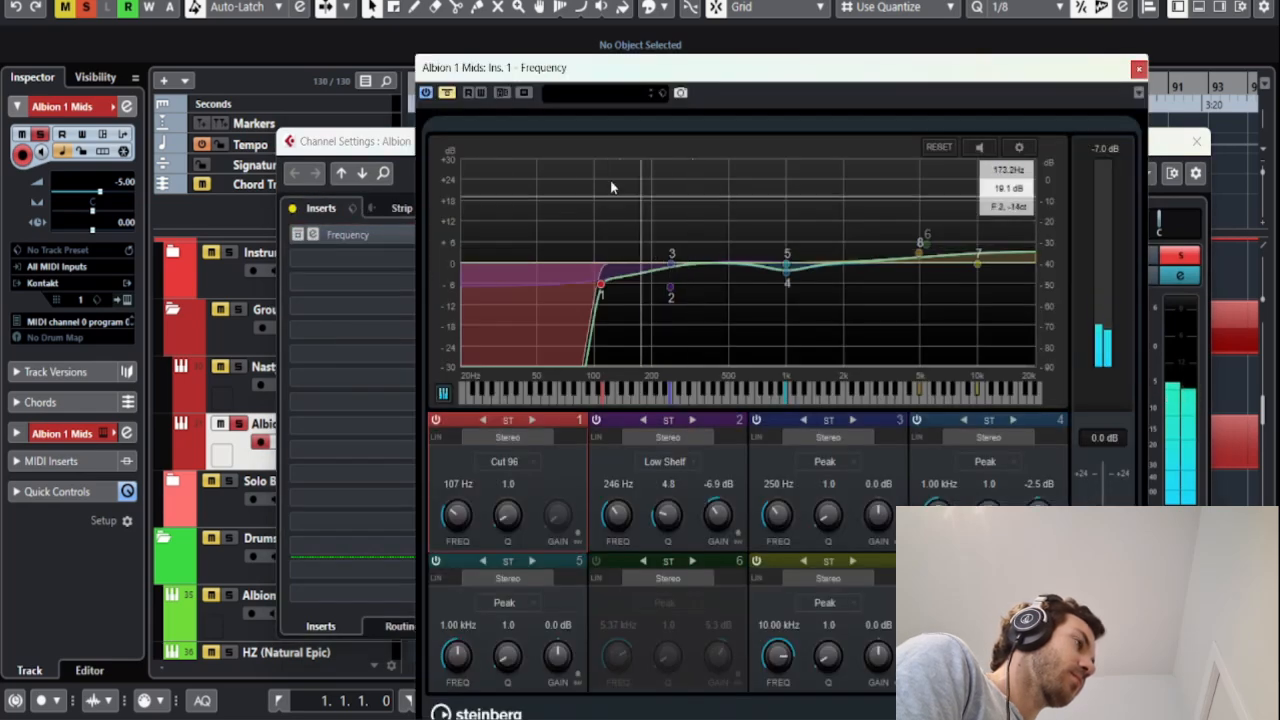
{"action": "left_click", "coordinate": [1136, 69]}
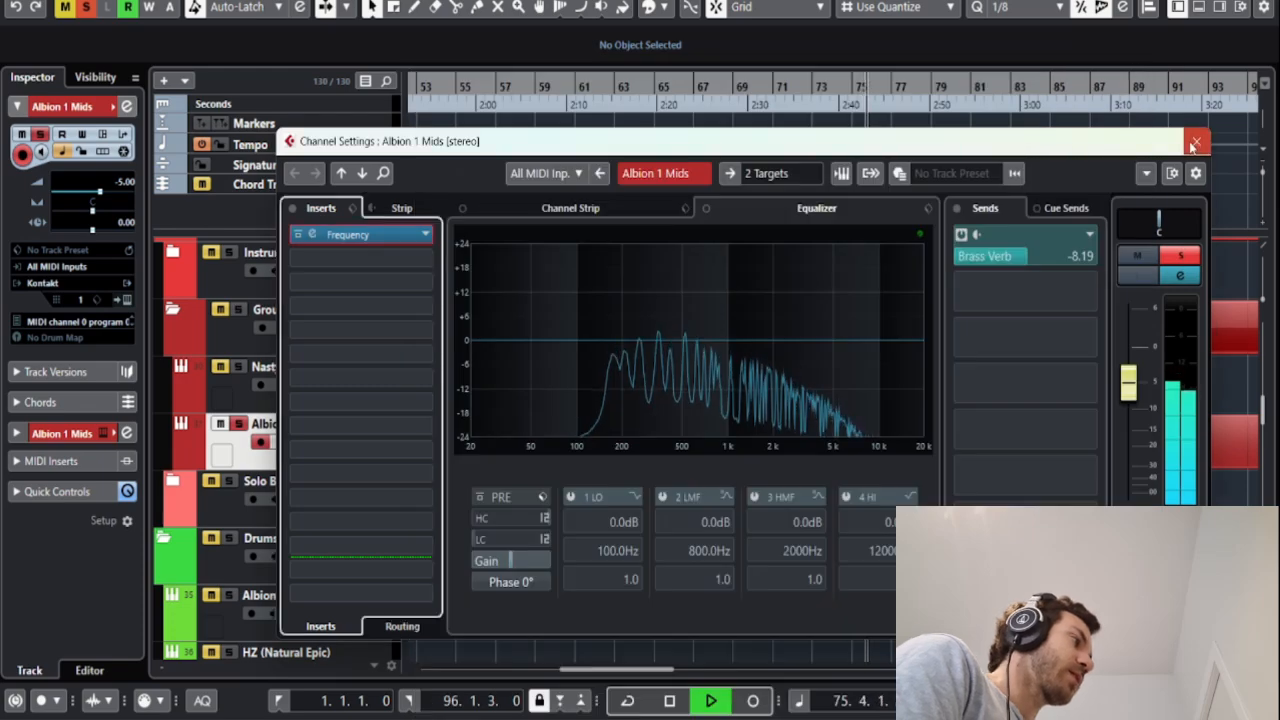
{"action": "left_click", "coordinate": [1197, 141]}
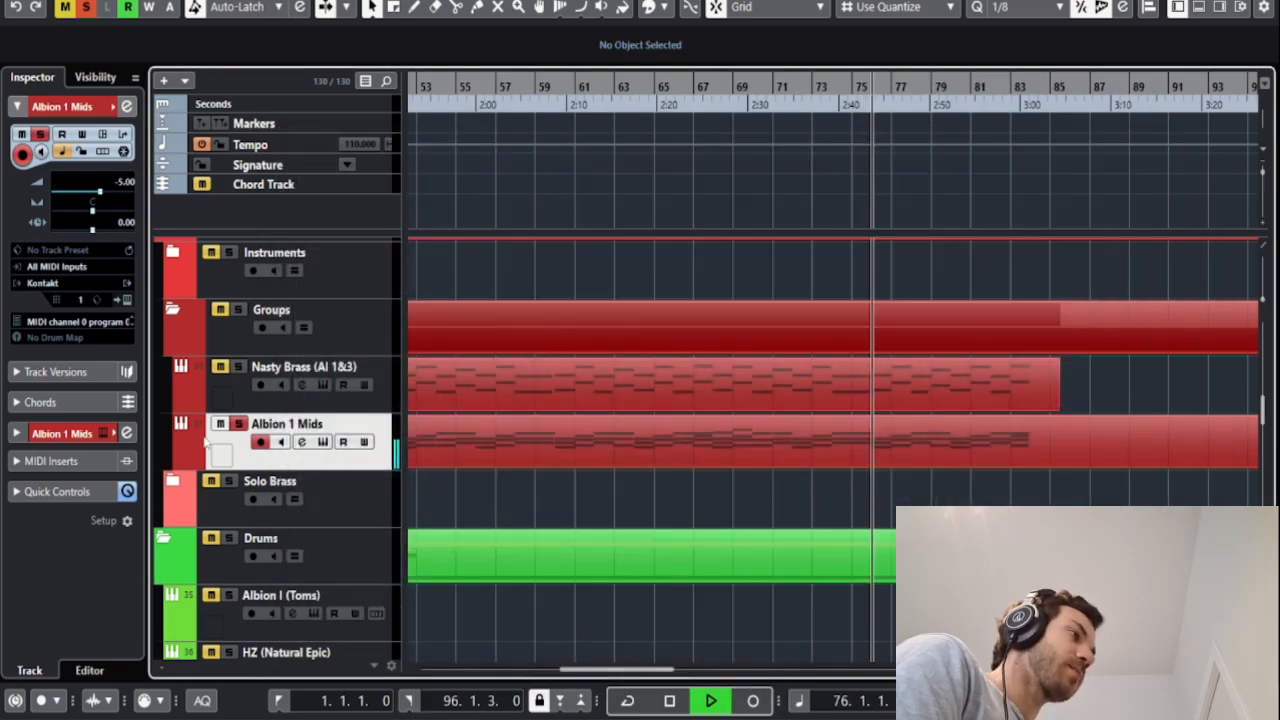
Inspect the Frequency EQ on Nasty Brass (Al 1&3), comparing it bypassed and active, and listen to the full mix
{"action": "left_click", "coordinate": [303, 386]}
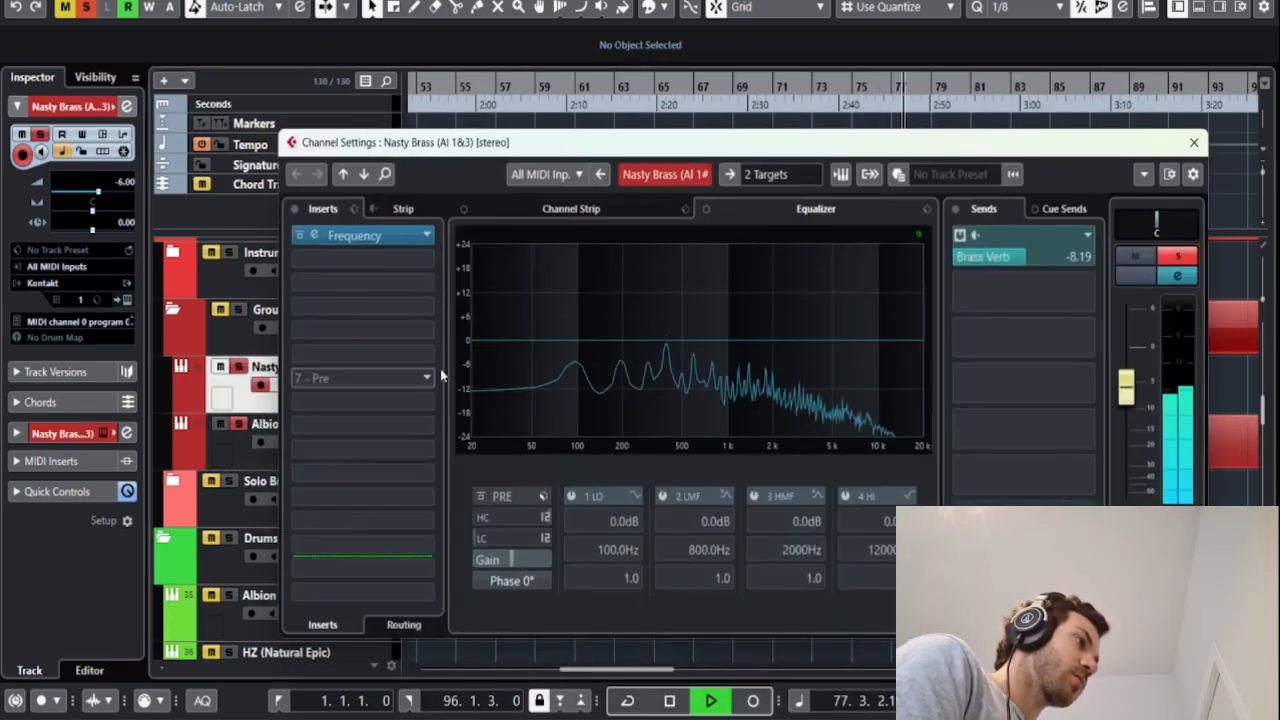
{"action": "left_click", "coordinate": [302, 237]}
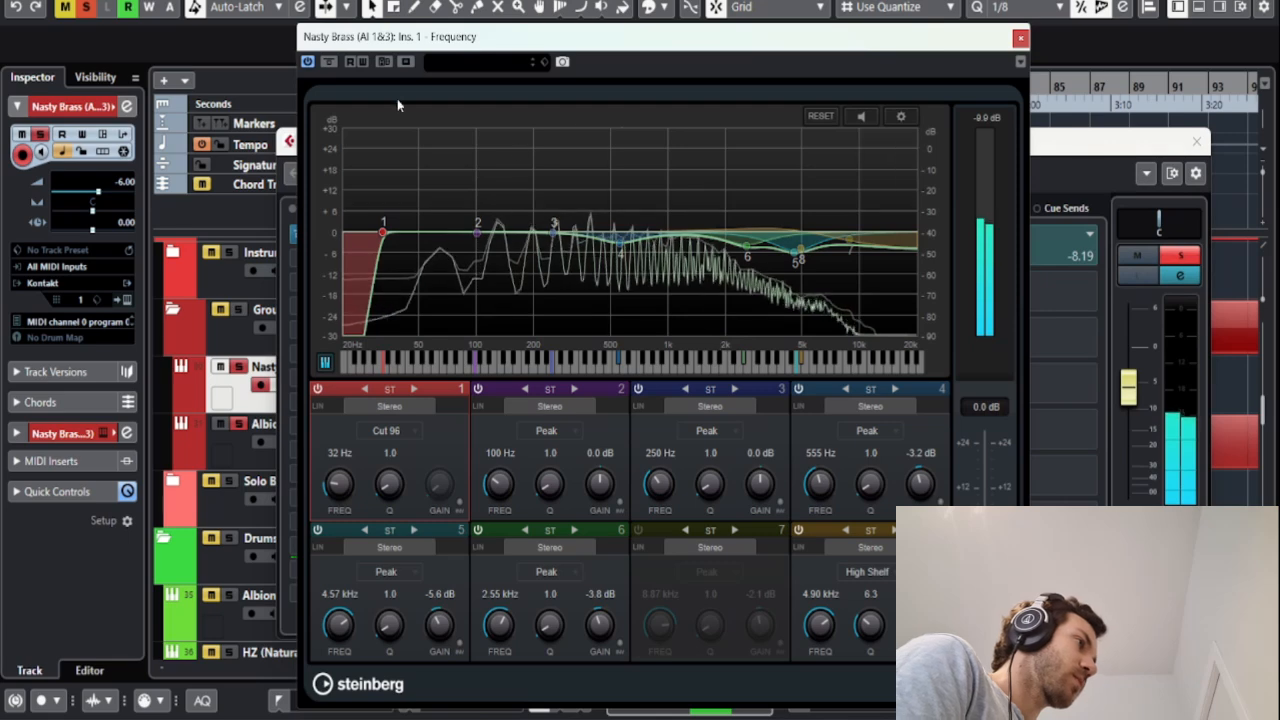
{"action": "left_click", "coordinate": [329, 62]}
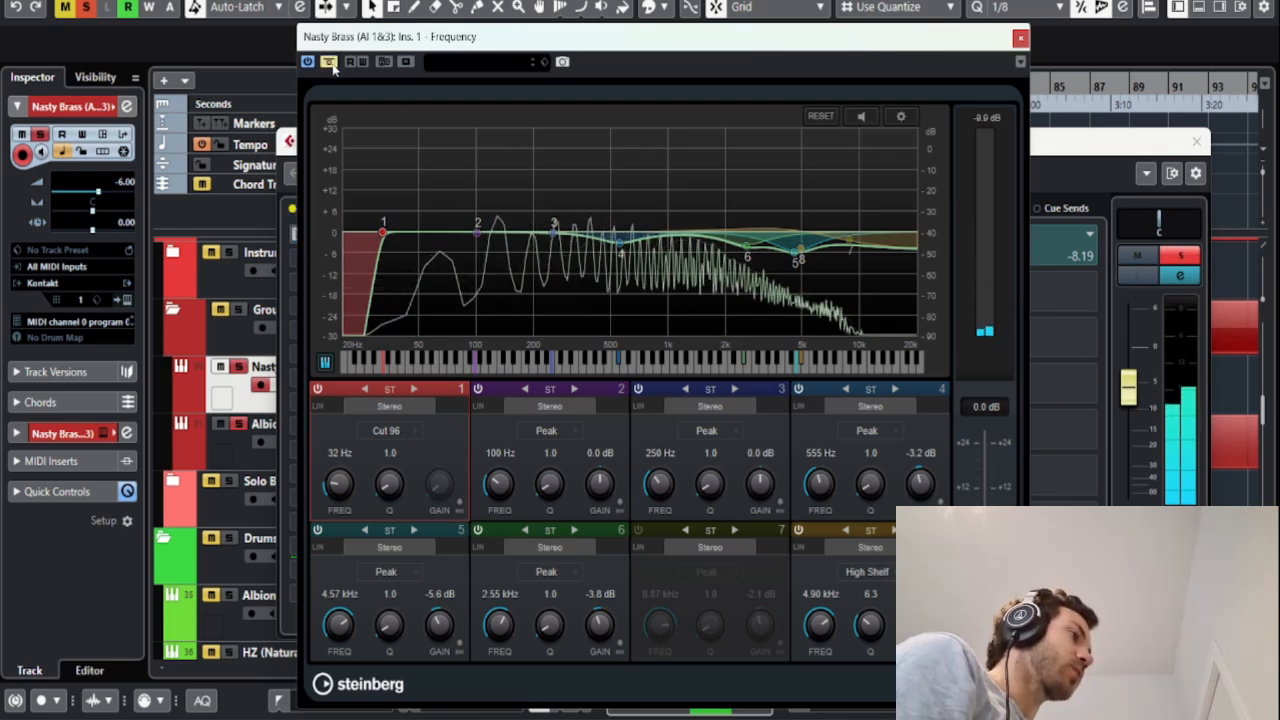
{"action": "left_click", "coordinate": [329, 62]}
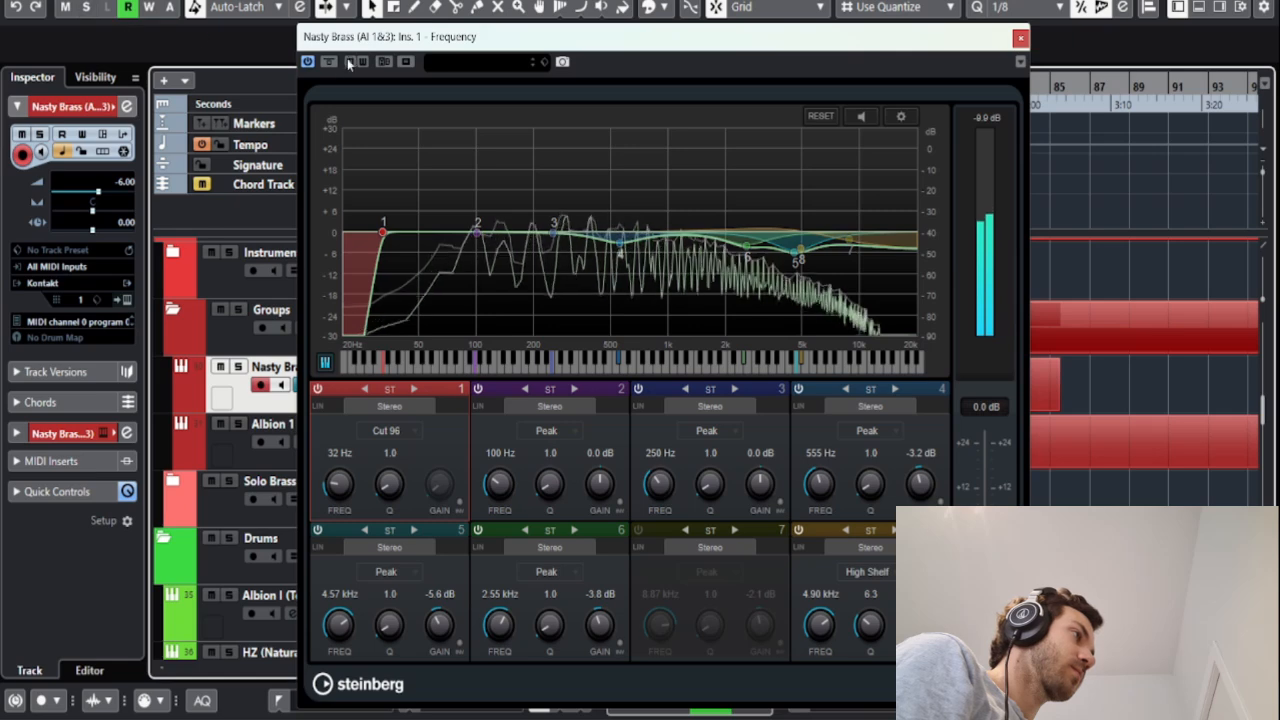
{"action": "left_click", "coordinate": [329, 63]}
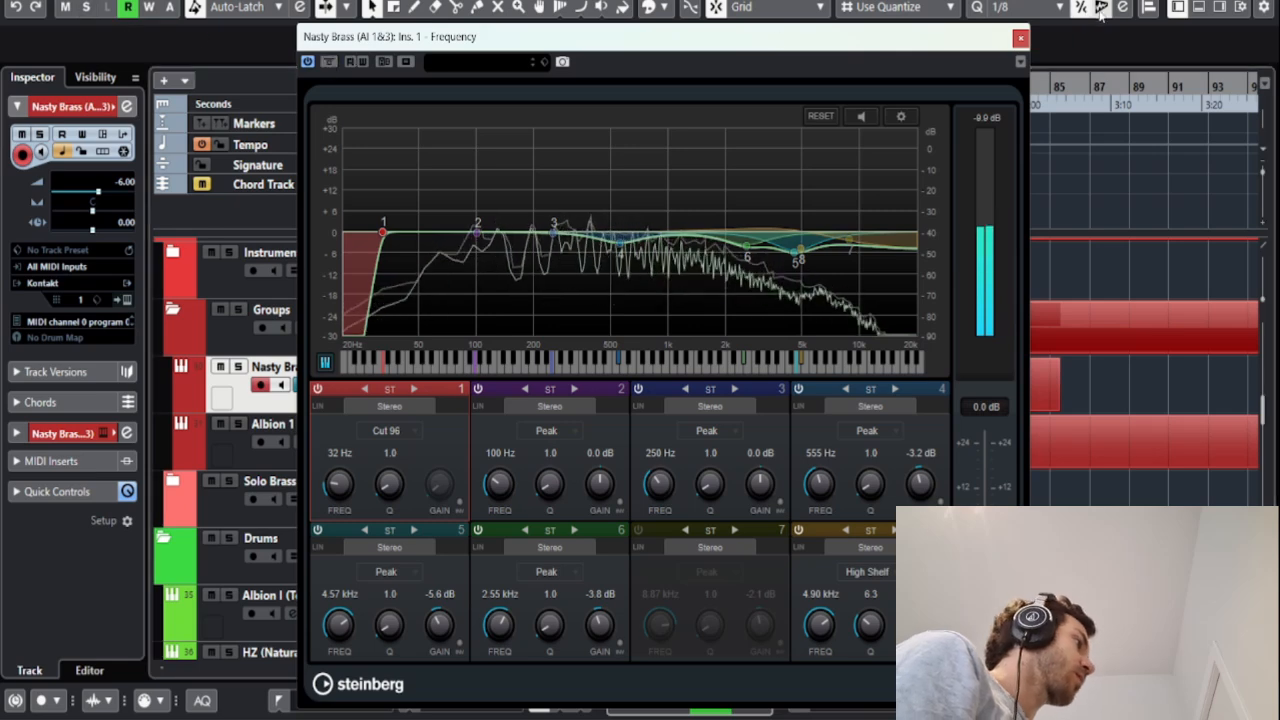
{"action": "left_click", "coordinate": [1020, 37]}
Open the God King Piano part for note editing and examine the melody notes across bars 69 to 84
{"action": "key", "text": "g"}
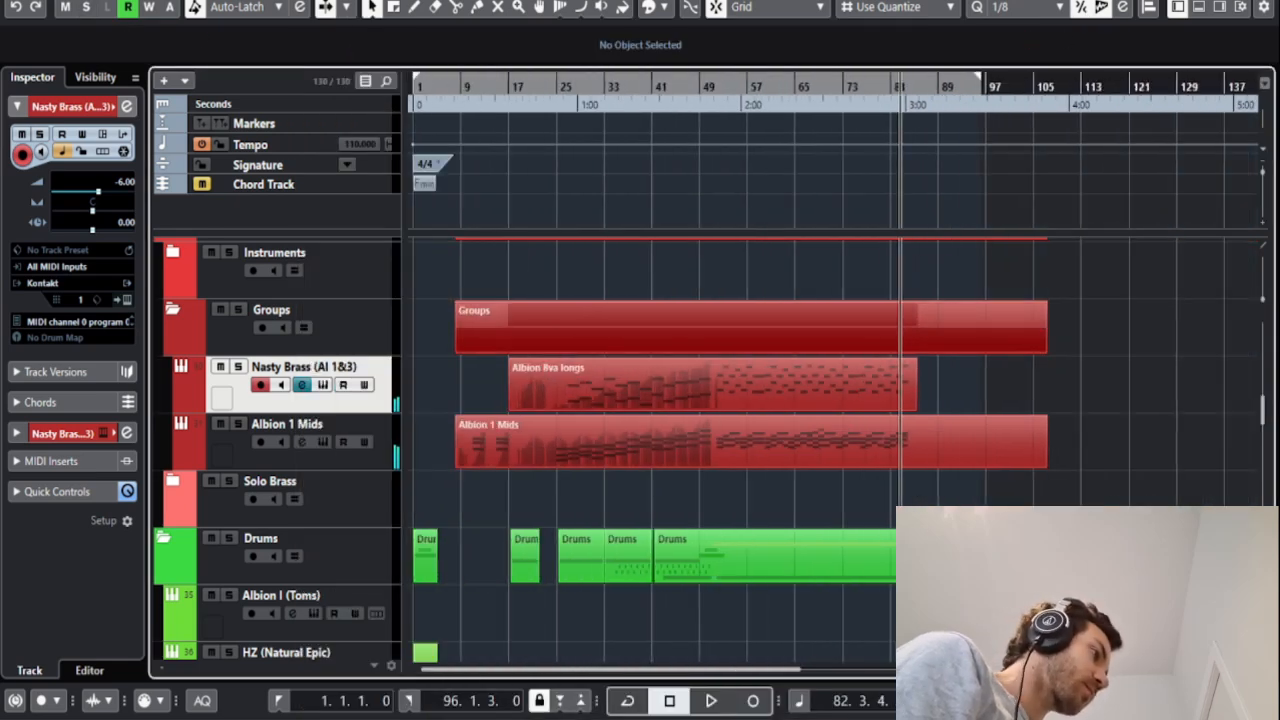
{"action": "key", "text": "ctrl+e"}
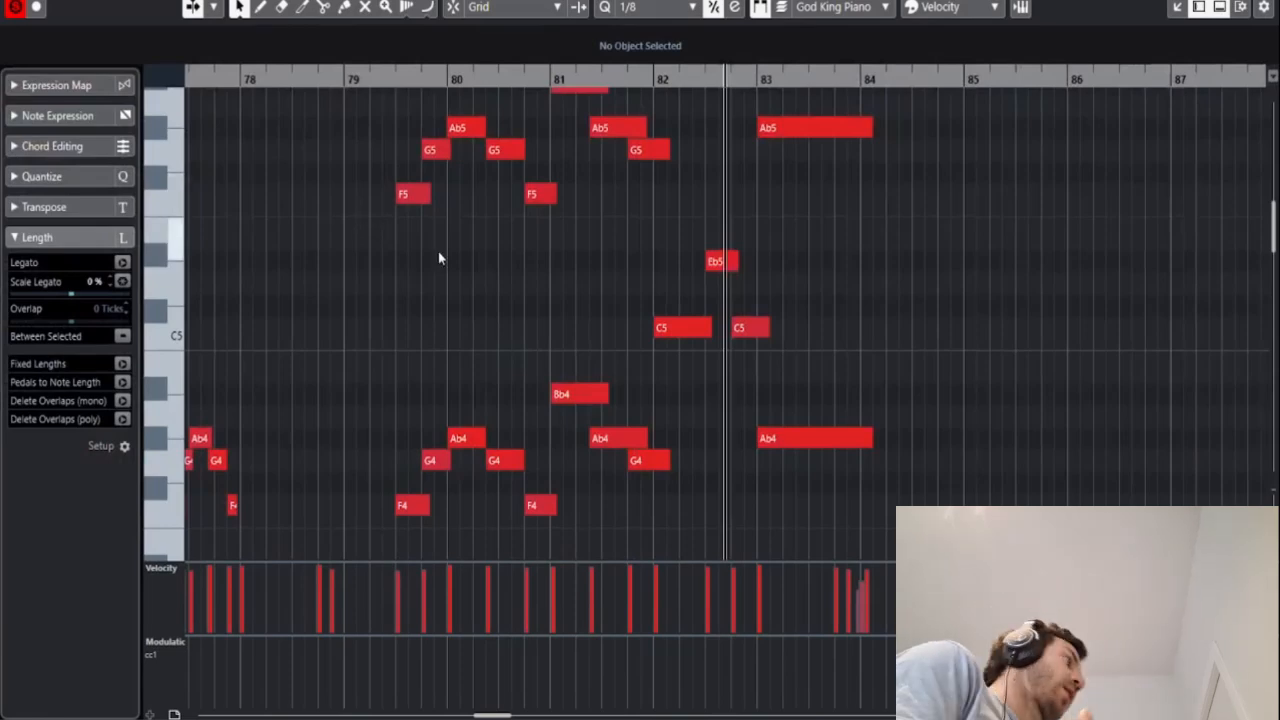
{"action": "scroll", "coordinate": [470, 272], "scroll_direction": "left", "scroll_amount": 3}
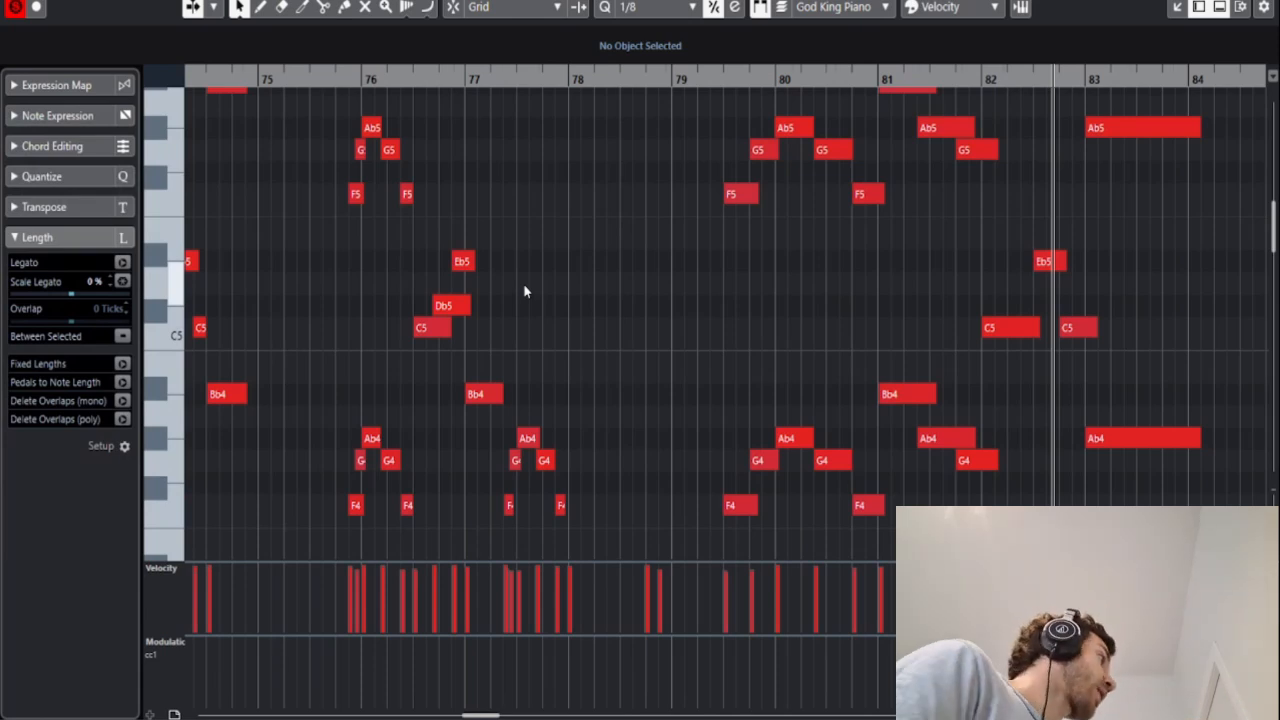
{"action": "scroll", "coordinate": [524, 290], "scroll_direction": "down", "scroll_amount": 1}
{"action": "scroll", "coordinate": [524, 291], "scroll_direction": "down", "scroll_amount": 1}
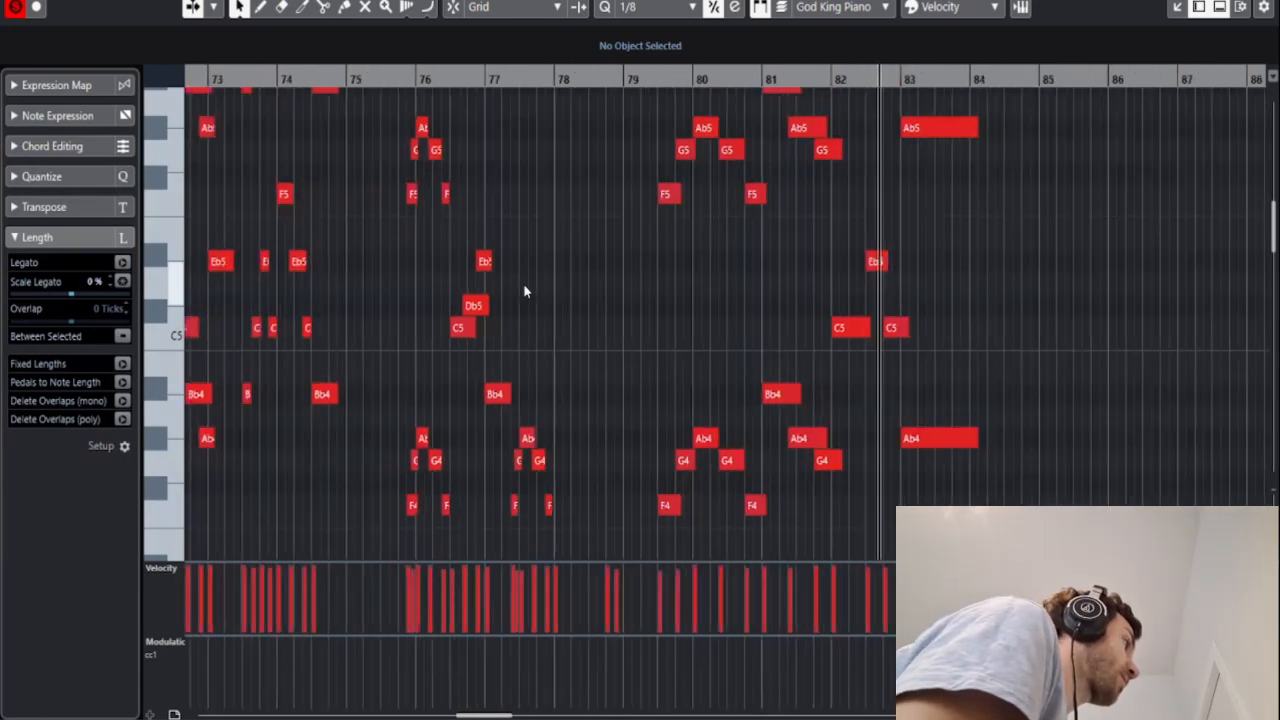
{"action": "scroll", "coordinate": [524, 291], "scroll_direction": "down", "scroll_amount": 1}
{"action": "scroll", "coordinate": [527, 291], "scroll_direction": "down", "scroll_amount": 1}
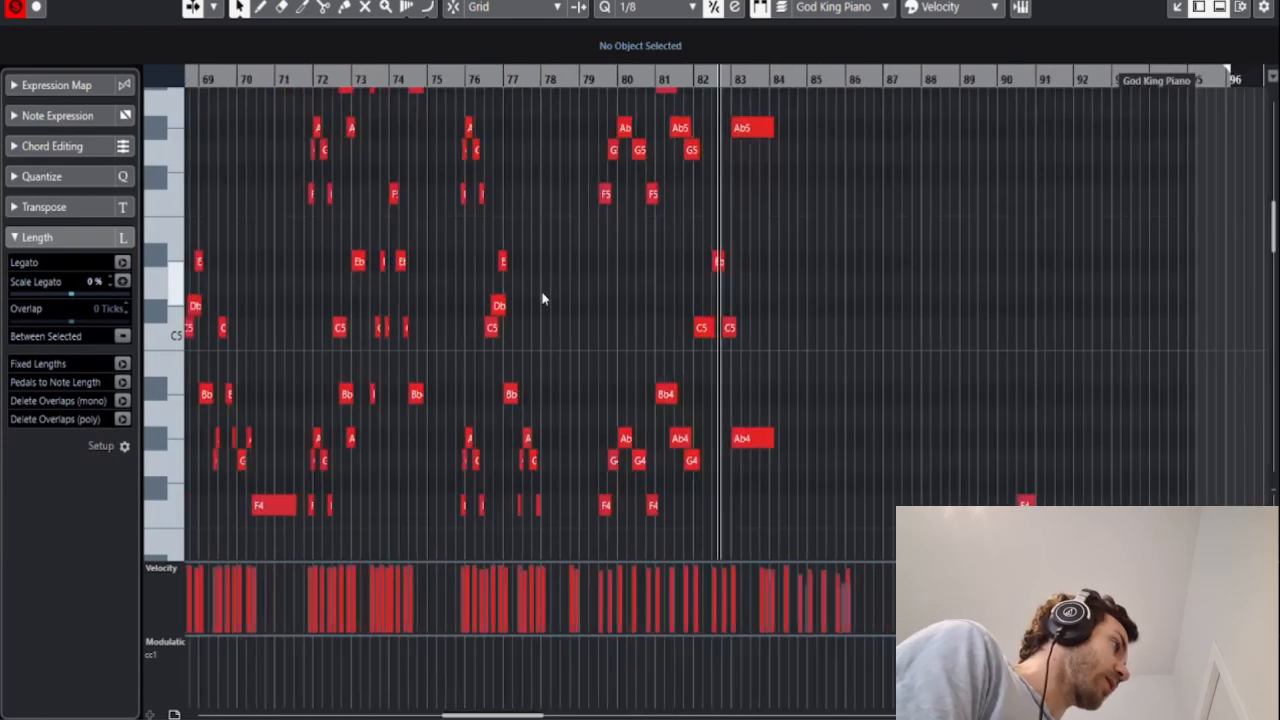
{"action": "scroll", "coordinate": [543, 298], "scroll_direction": "down", "scroll_amount": 1}
Move the playback position to just before bar 52, at the opening God King Piano phrase
{"action": "scroll", "coordinate": [545, 293], "scroll_direction": "up", "scroll_amount": 3}
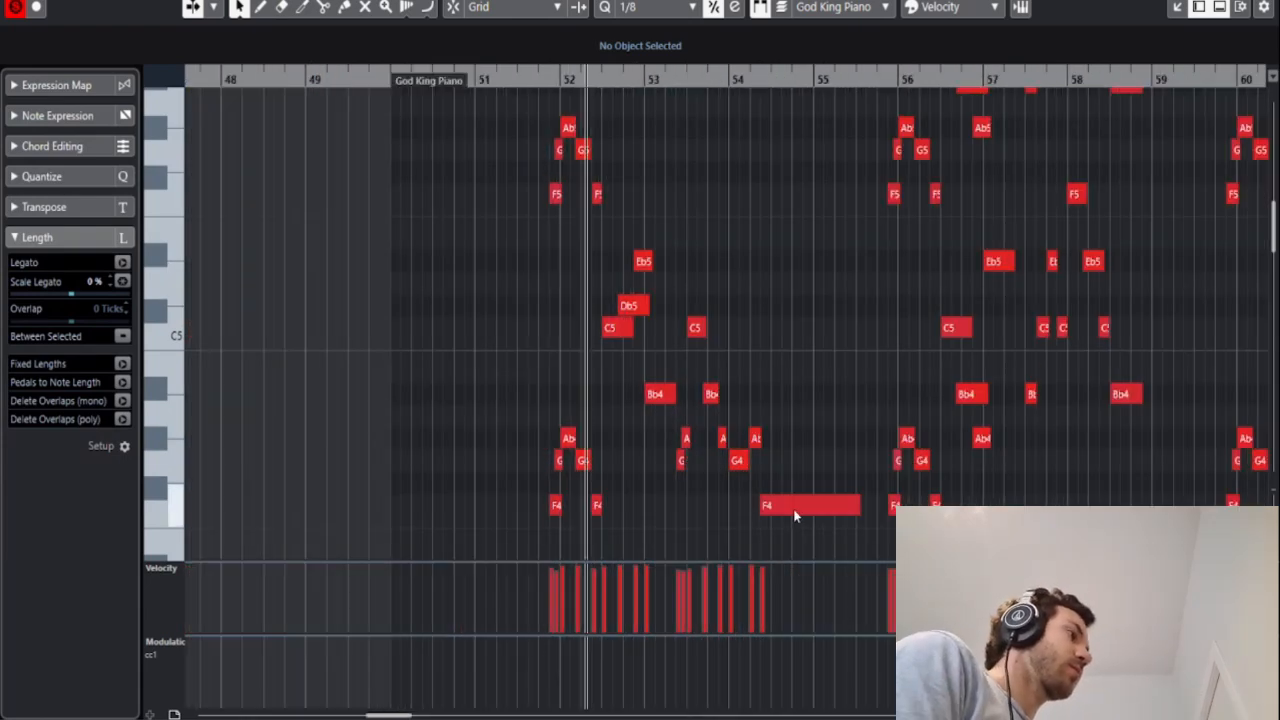
{"action": "scroll", "coordinate": [597, 202], "scroll_direction": "up", "scroll_amount": 3}
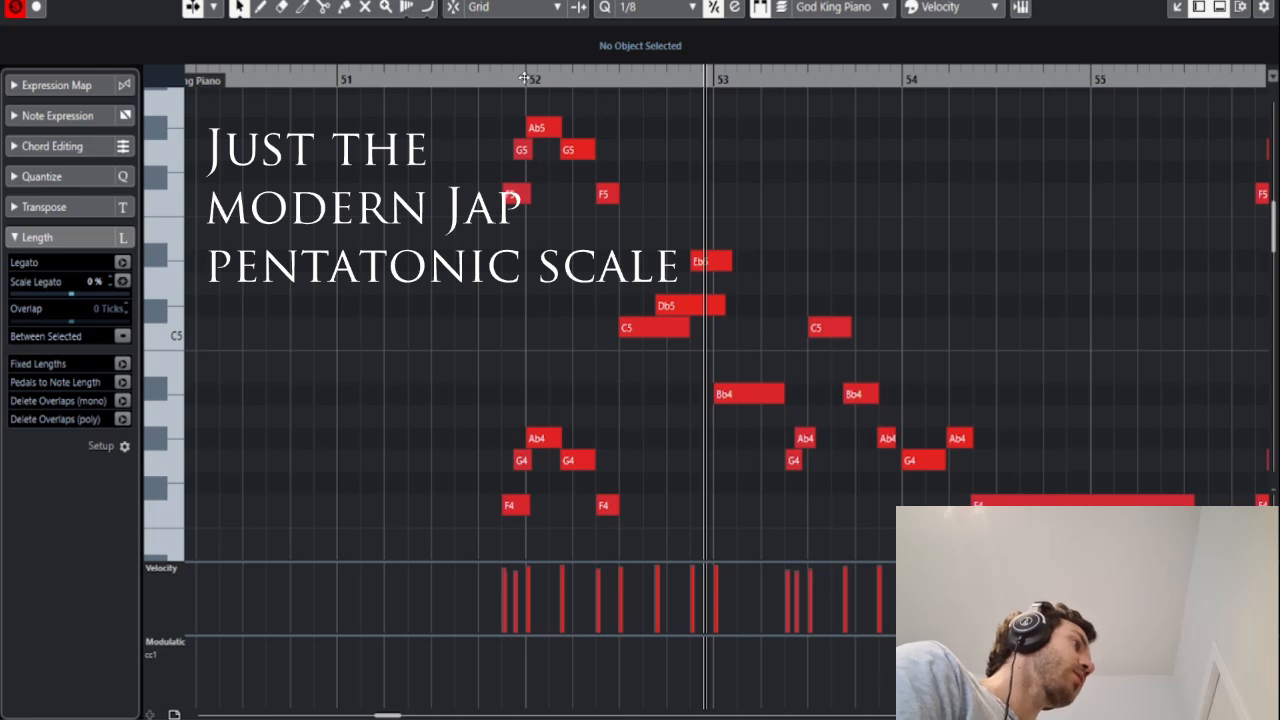
{"action": "left_click_drag", "start_coordinate": [522, 80], "coordinate": [441, 86]}
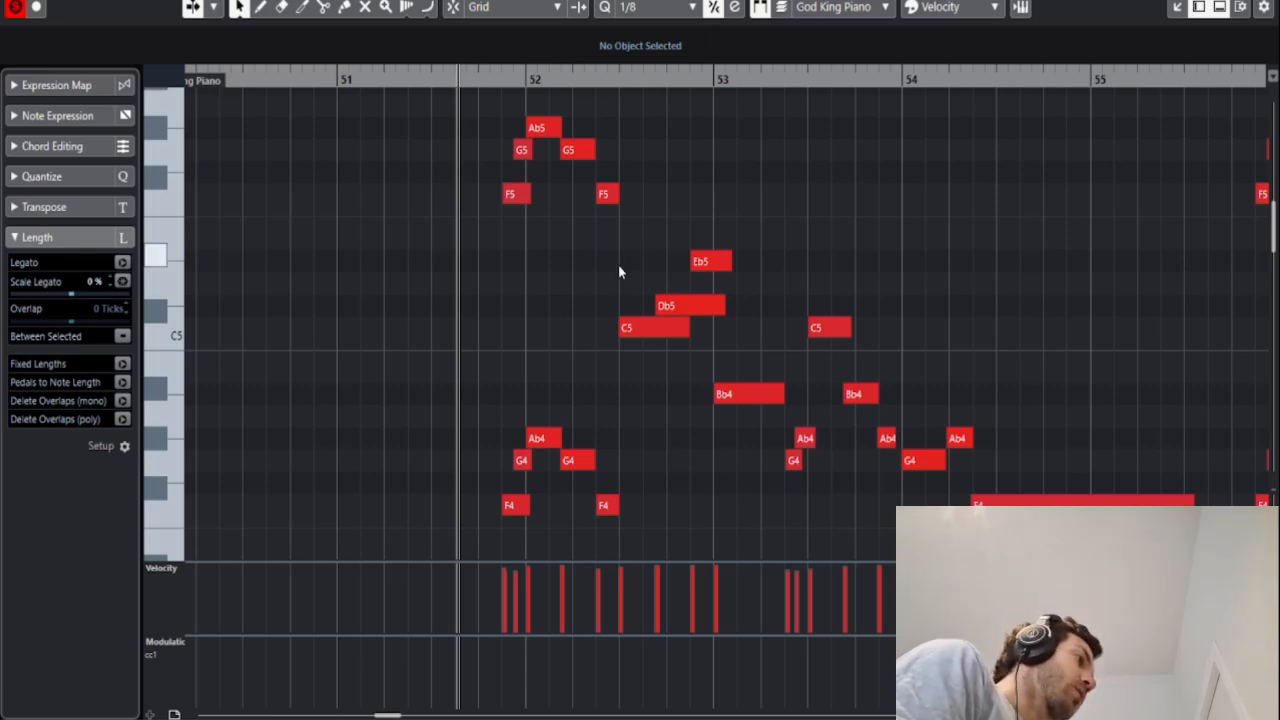
Examine the God King Piano phrases between bars 51 and 59 and play them from before bar 52
{"action": "scroll", "coordinate": [618, 265], "scroll_direction": "down", "scroll_amount": 3}
{"action": "scroll", "coordinate": [786, 337], "scroll_direction": "up", "scroll_amount": 4}
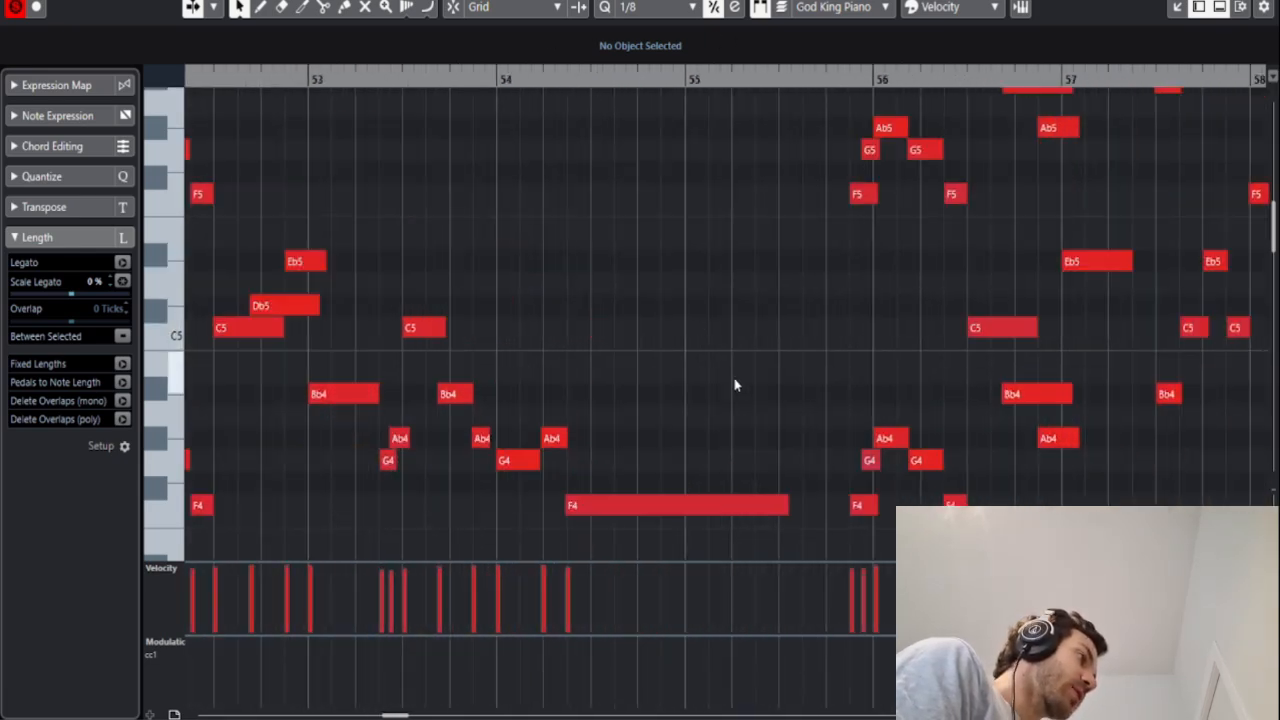
{"action": "scroll", "coordinate": [735, 385], "scroll_direction": "down", "scroll_amount": 2}
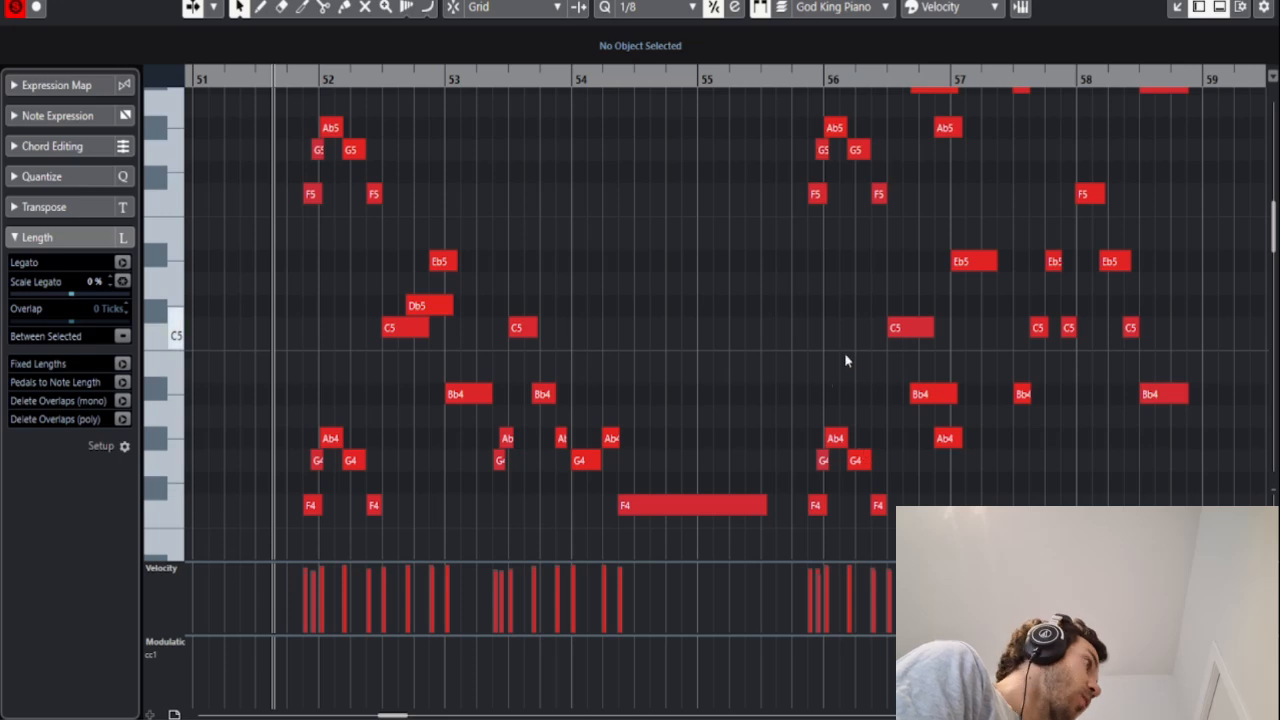
{"action": "scroll", "coordinate": [945, 204], "scroll_direction": "up", "scroll_amount": 1}
{"action": "scroll", "coordinate": [915, 238], "scroll_direction": "down", "scroll_amount": 3}
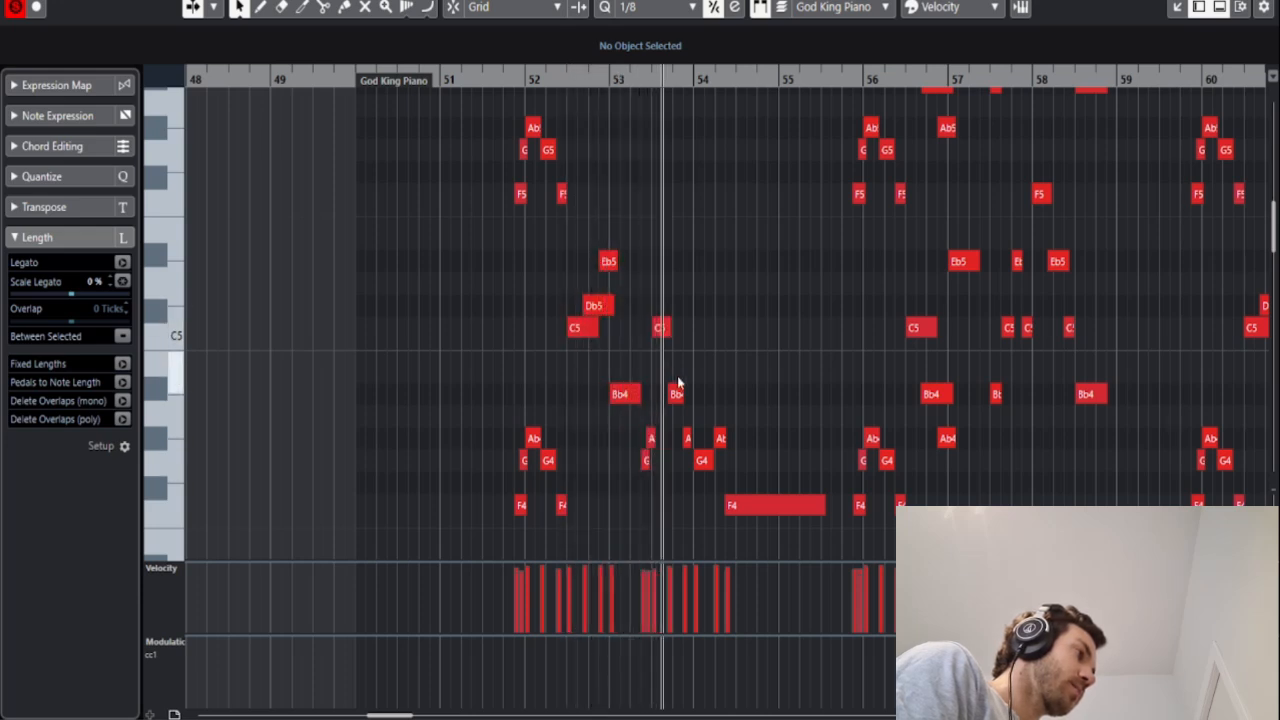
Turn on Auto-Scroll and follow the God King Piano notes during playback from around bar 56 to bar 60
{"action": "key", "text": "f"}
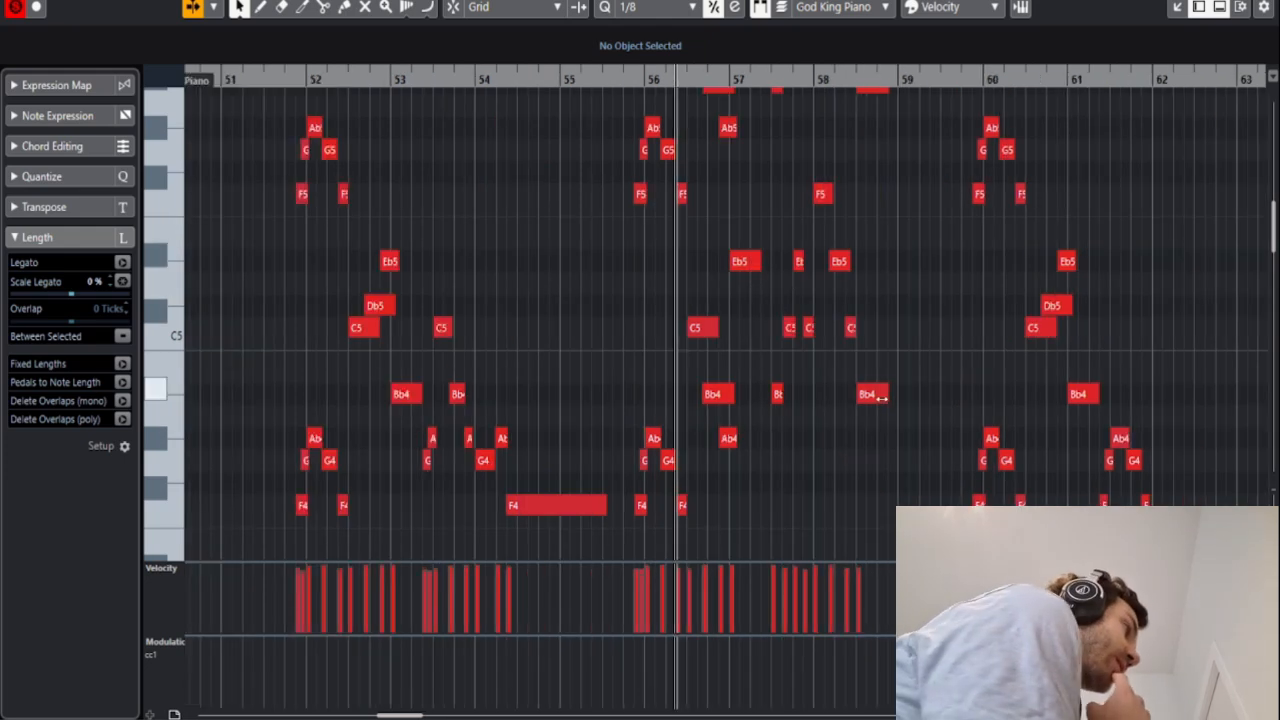
{"action": "key", "text": "h"}
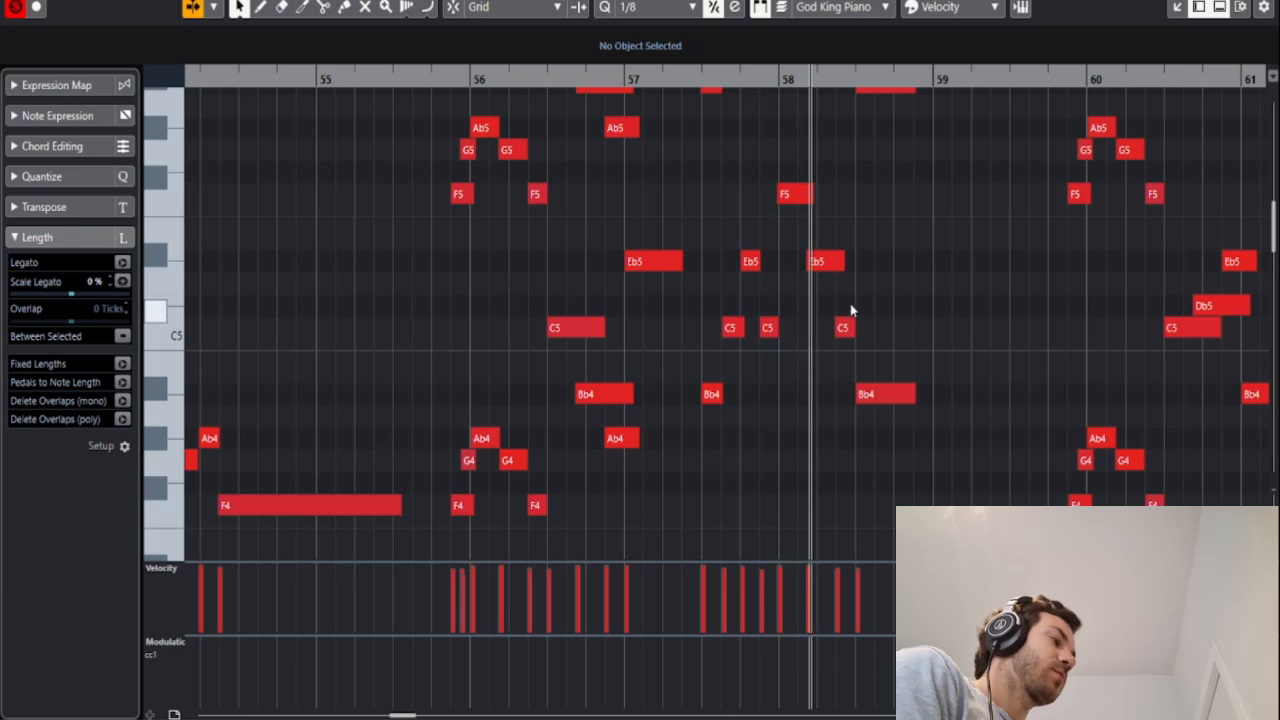
{"action": "key", "text": "g"}
{"action": "key", "text": "g"}
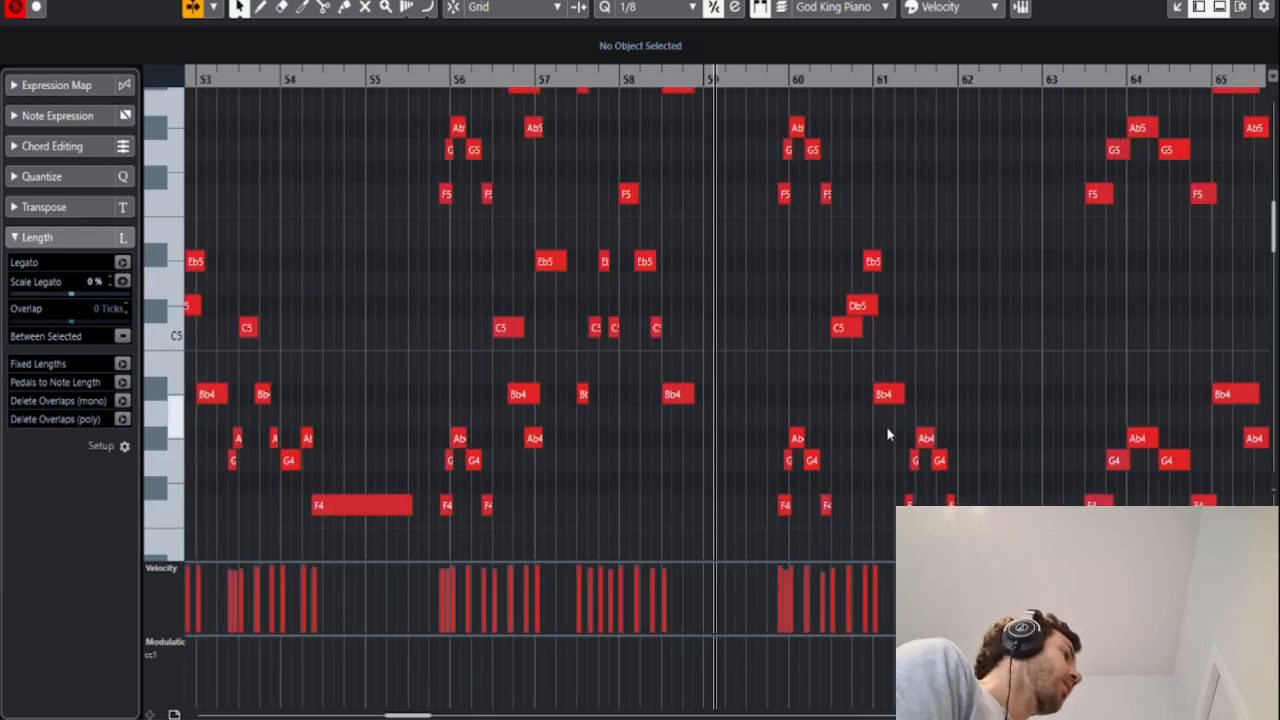
{"action": "key", "text": "h"}
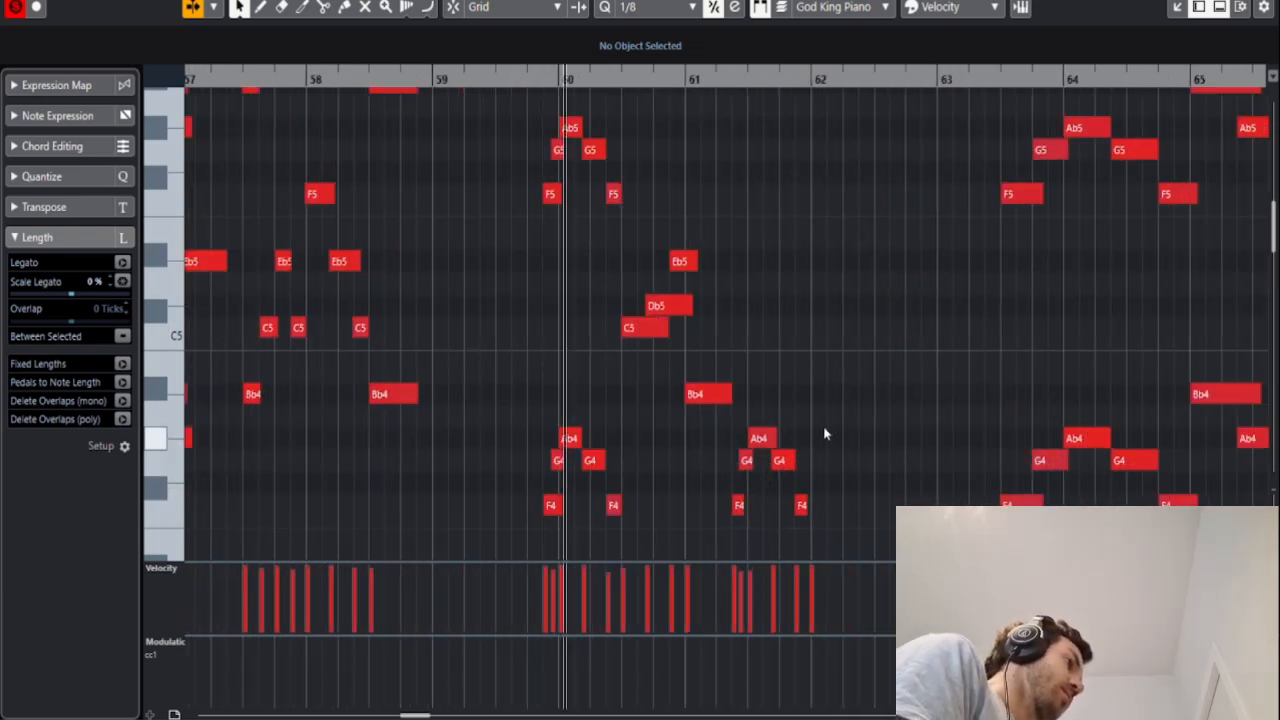
Follow the high and low God King Piano notes during playback from bar 60 to around bar 68
{"action": "scroll", "coordinate": [838, 421], "scroll_direction": "up", "scroll_amount": 3}
{"action": "key", "text": "g"}
{"action": "key", "text": "g"}
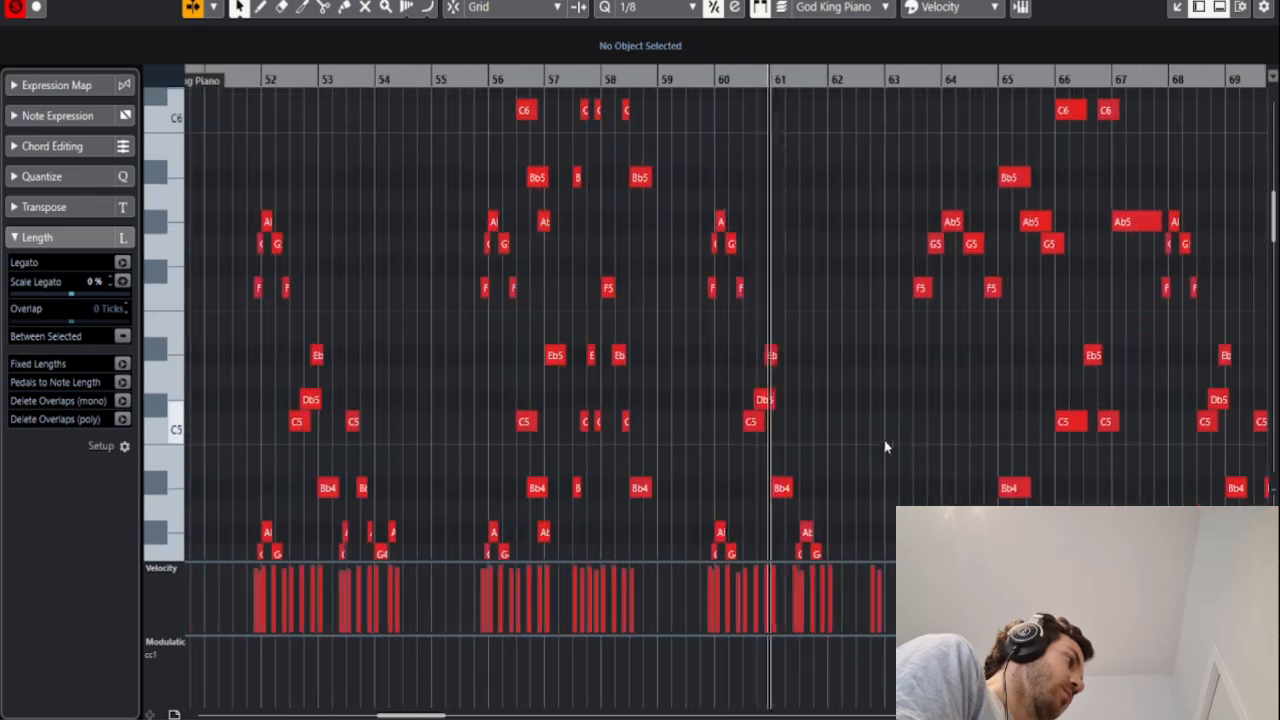
{"action": "scroll", "coordinate": [931, 449], "scroll_direction": "down", "scroll_amount": 6}
{"action": "key", "text": "h"}
{"action": "key", "text": "h"}
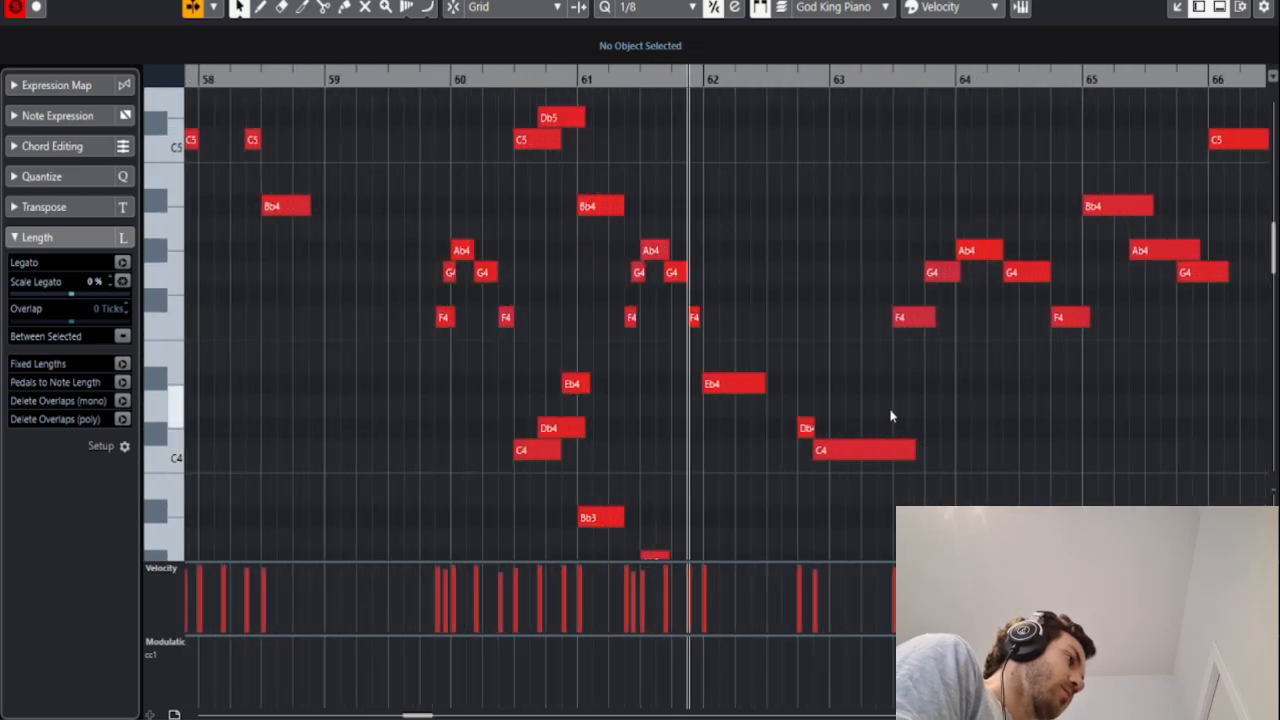
{"action": "key", "text": "g"}
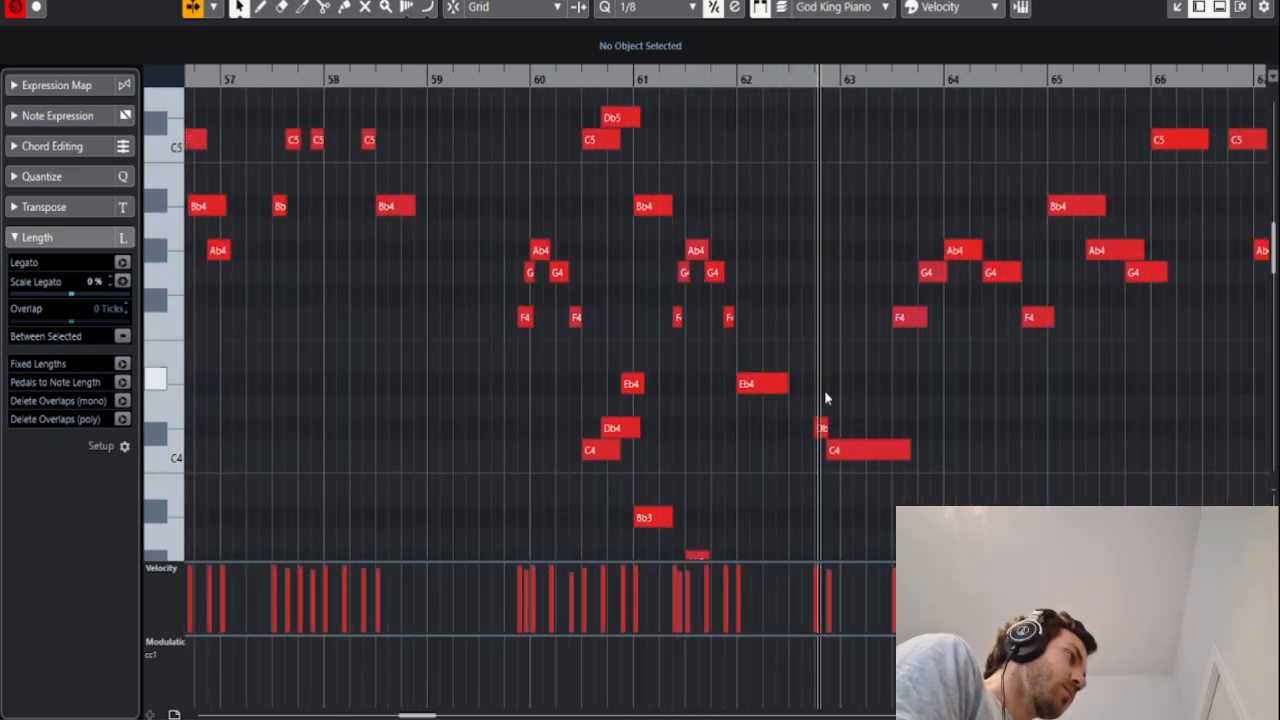
{"action": "scroll", "coordinate": [713, 237], "scroll_direction": "up", "scroll_amount": 2}
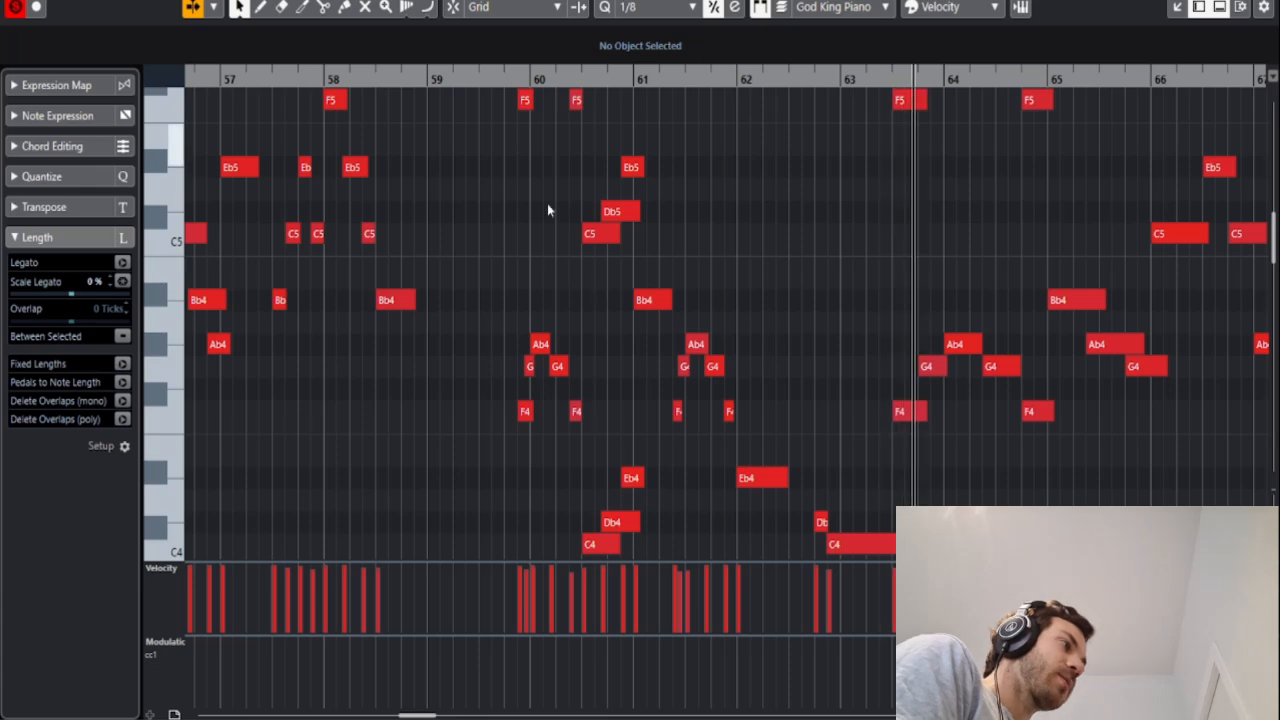
{"action": "scroll", "coordinate": [873, 497], "scroll_direction": "right", "scroll_amount": 2}
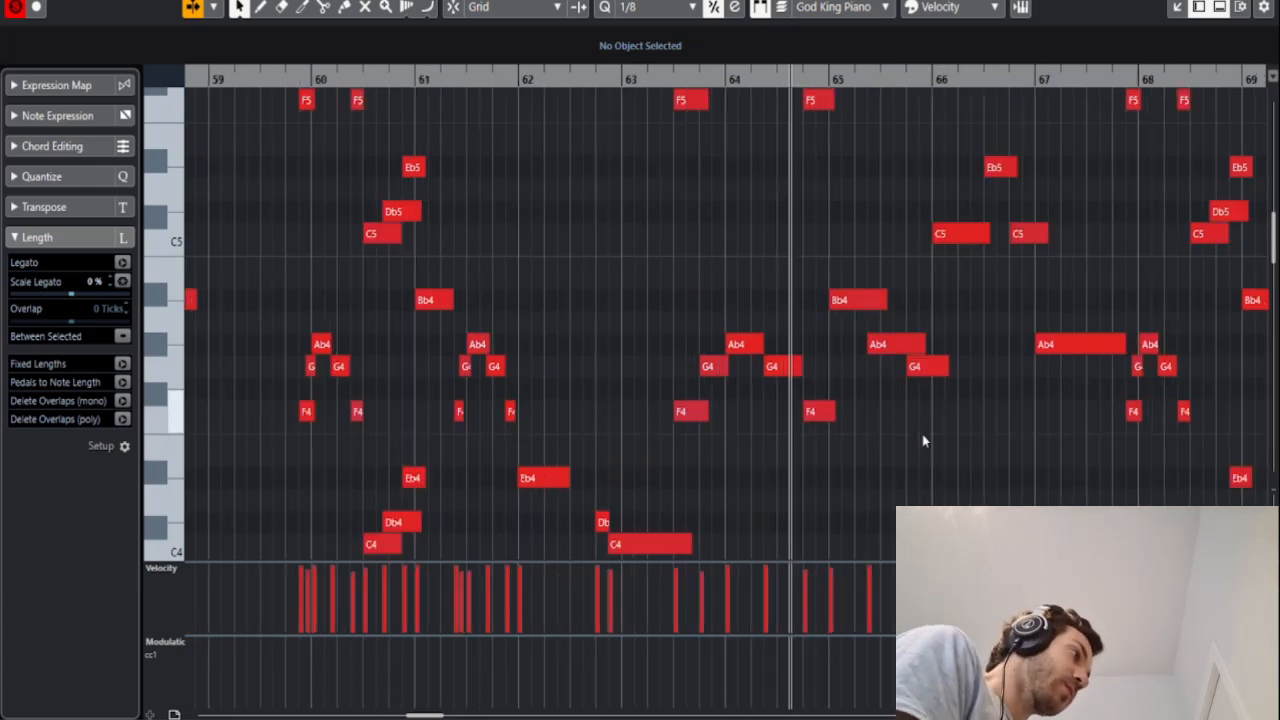
{"action": "scroll", "coordinate": [882, 397], "scroll_direction": "right", "scroll_amount": 4}
{"action": "scroll", "coordinate": [896, 380], "scroll_direction": "up", "scroll_amount": 2}
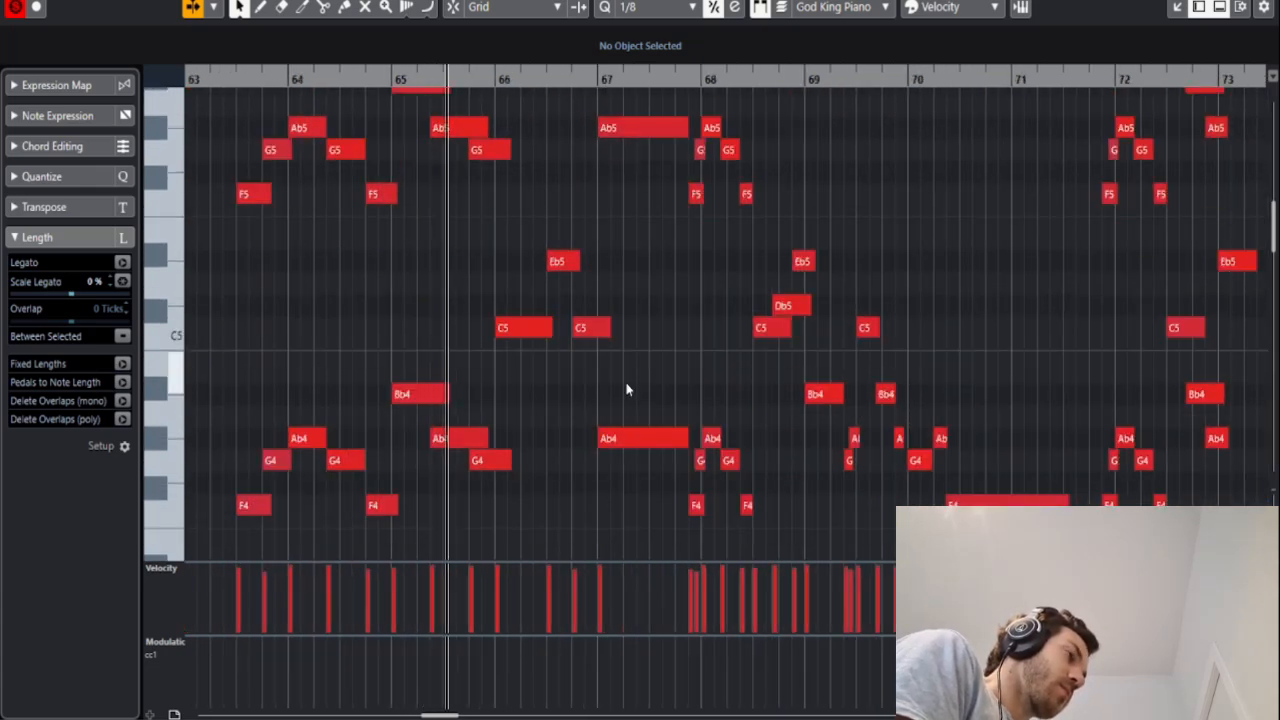
{"action": "scroll", "coordinate": [625, 381], "scroll_direction": "up", "scroll_amount": 2, "text": "ctrl"}
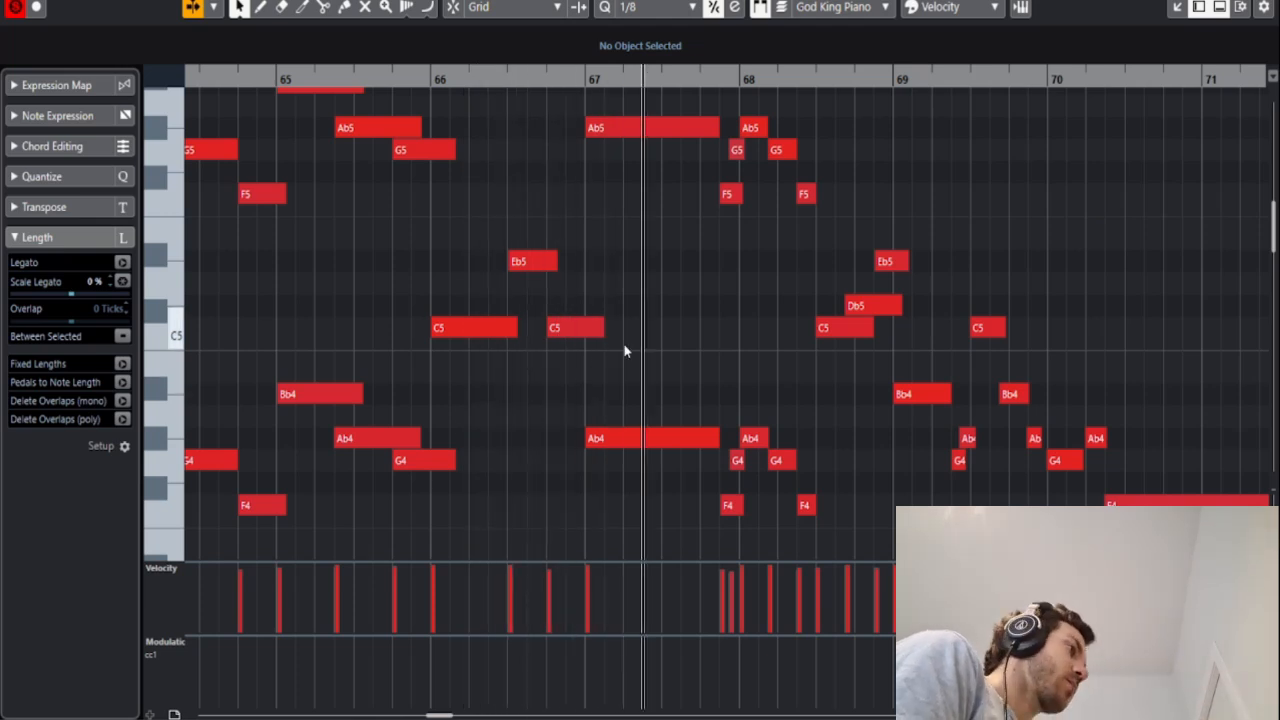
{"action": "scroll", "coordinate": [640, 352], "scroll_direction": "down", "scroll_amount": 2, "text": "ctrl"}
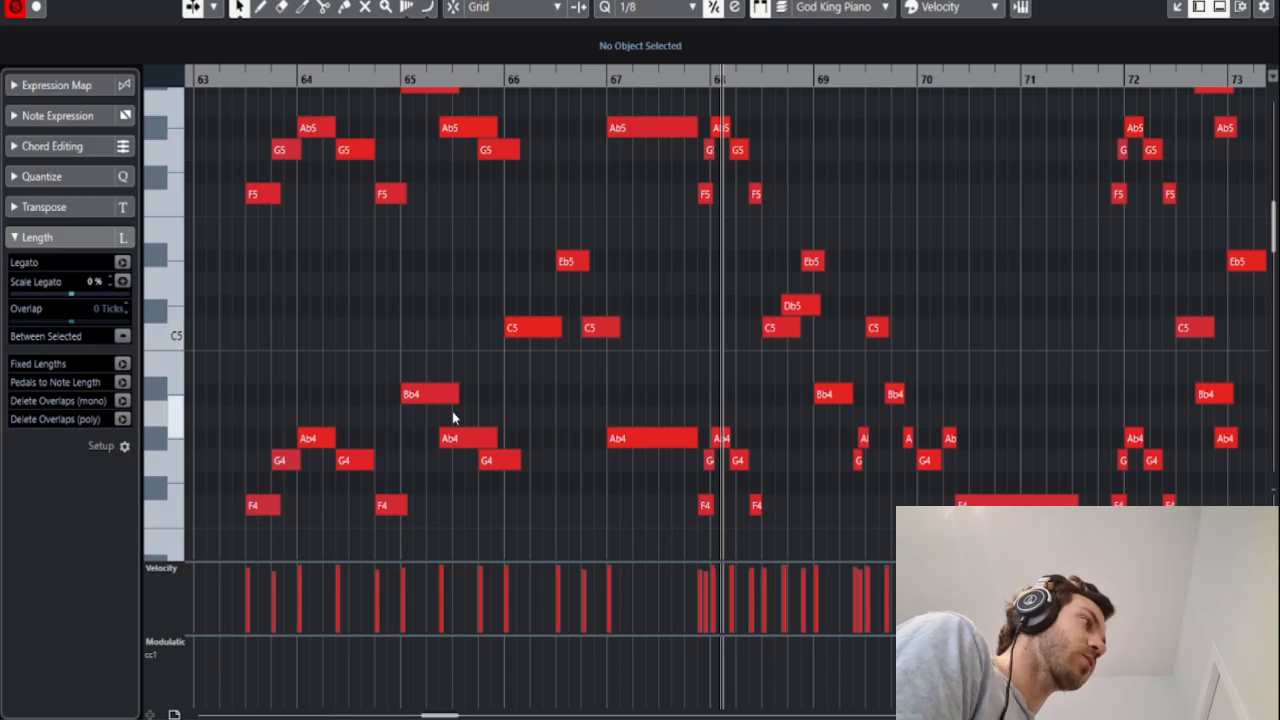
Return from the note editor to the arrangement, enlarge the track rows and select the Chorus (Grouped Sil) part
{"action": "key", "text": "Return"}
{"action": "key", "text": "shift+g"}
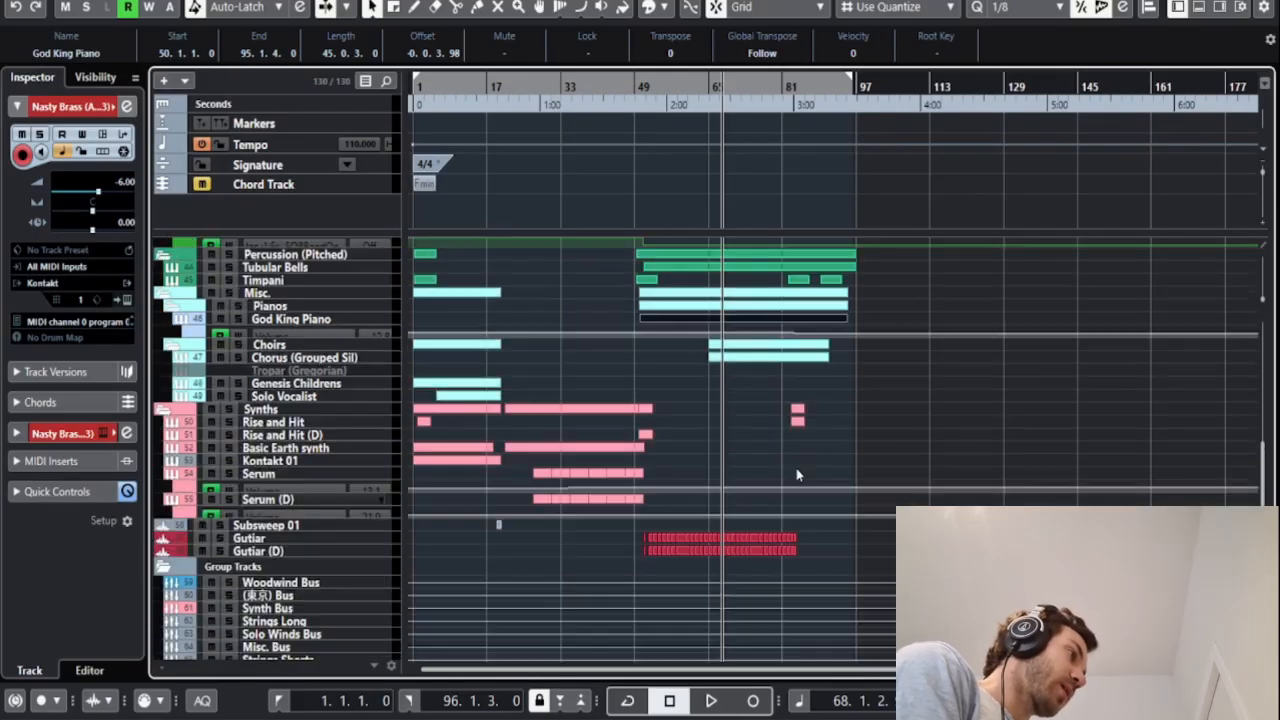
{"action": "key", "text": "shift+h"}
{"action": "key", "text": "shift+h"}
{"action": "left_click", "coordinate": [748, 478]}
{"action": "left_click", "coordinate": [757, 452]}
Locate the brass groups and select the Albion 8va longs part on the Nasty Brass (Al 1&3) track
{"action": "scroll", "coordinate": [775, 430], "scroll_direction": "up", "scroll_amount": 8}
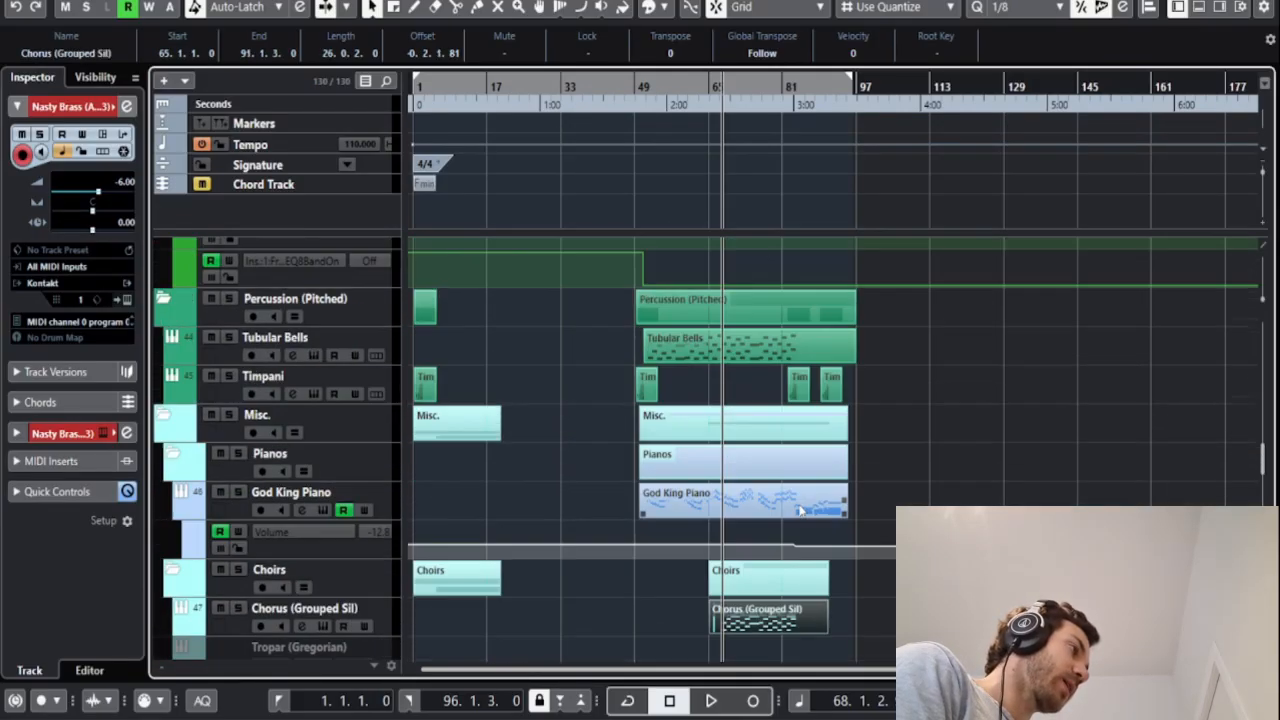
{"action": "scroll", "coordinate": [795, 375], "scroll_direction": "up", "scroll_amount": 3}
{"action": "left_click", "coordinate": [796, 406]}
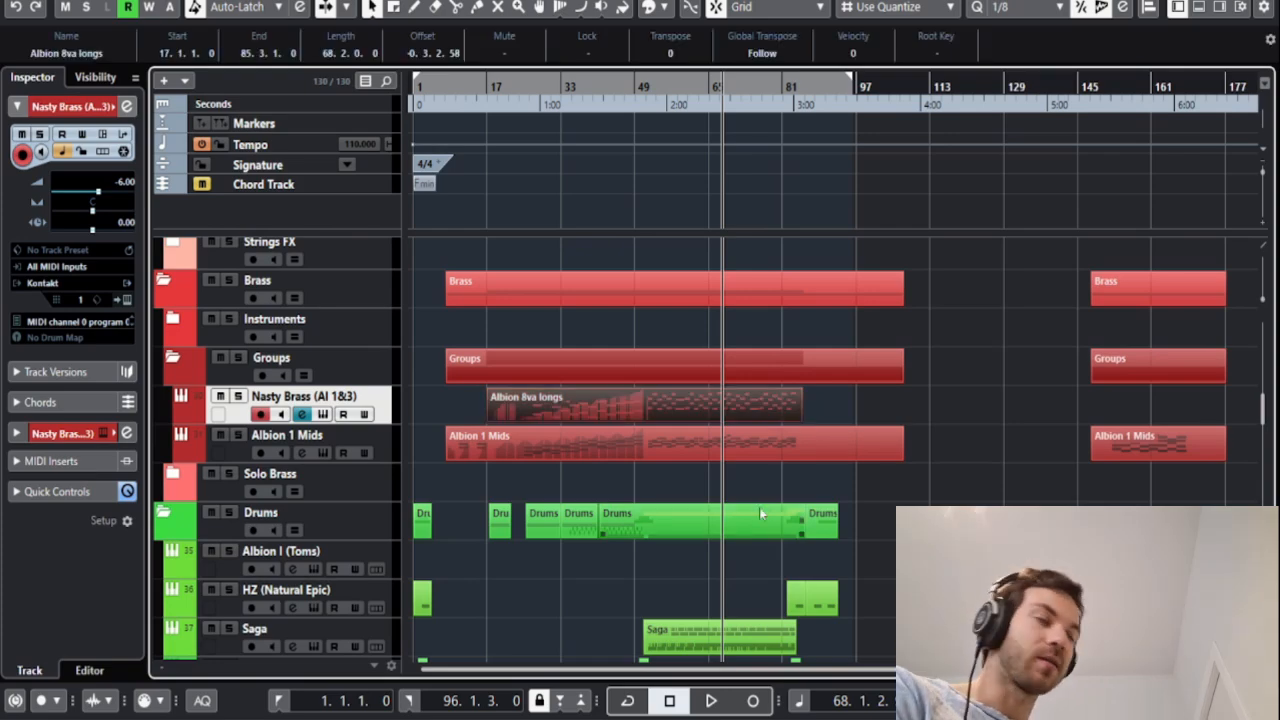
Return to the piano and pitched percussion tracks, clear the selection and play the arrangement from around bar 83
{"action": "scroll", "coordinate": [759, 507], "scroll_direction": "down", "scroll_amount": 6}
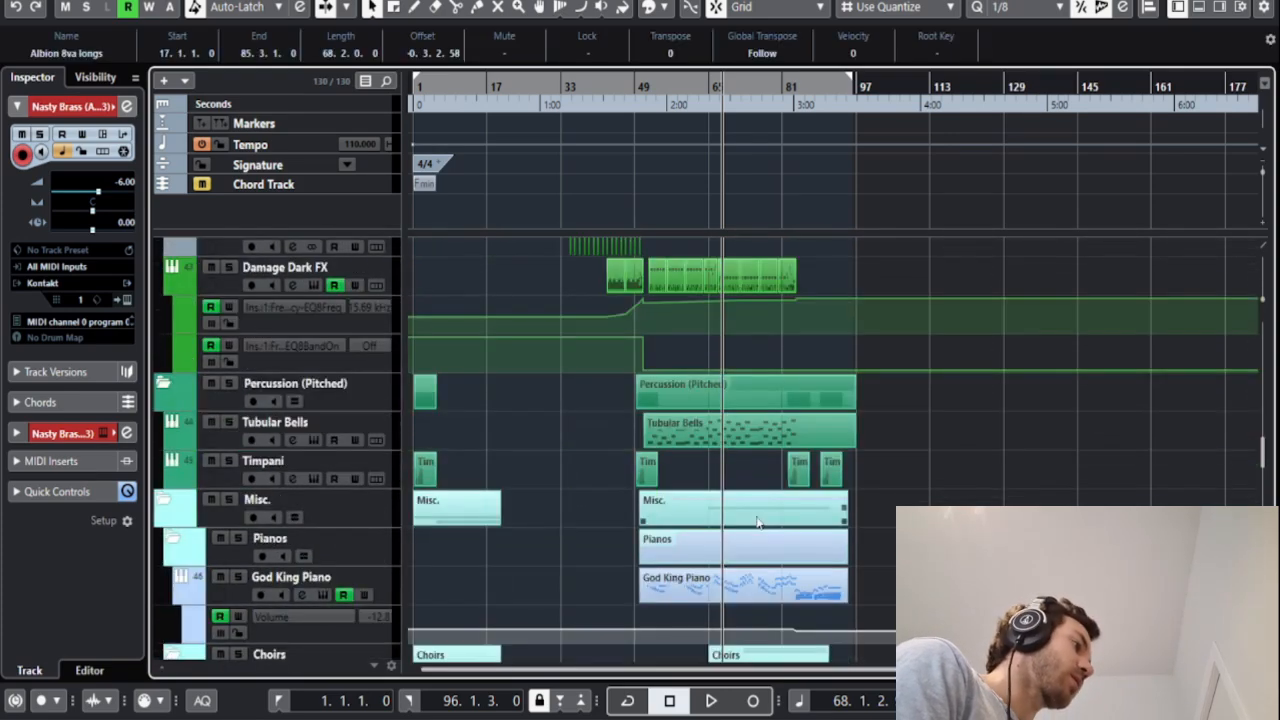
{"action": "left_click", "coordinate": [868, 437]}
{"action": "scroll", "coordinate": [868, 437], "scroll_direction": "up", "scroll_amount": 5, "text": "ctrl"}
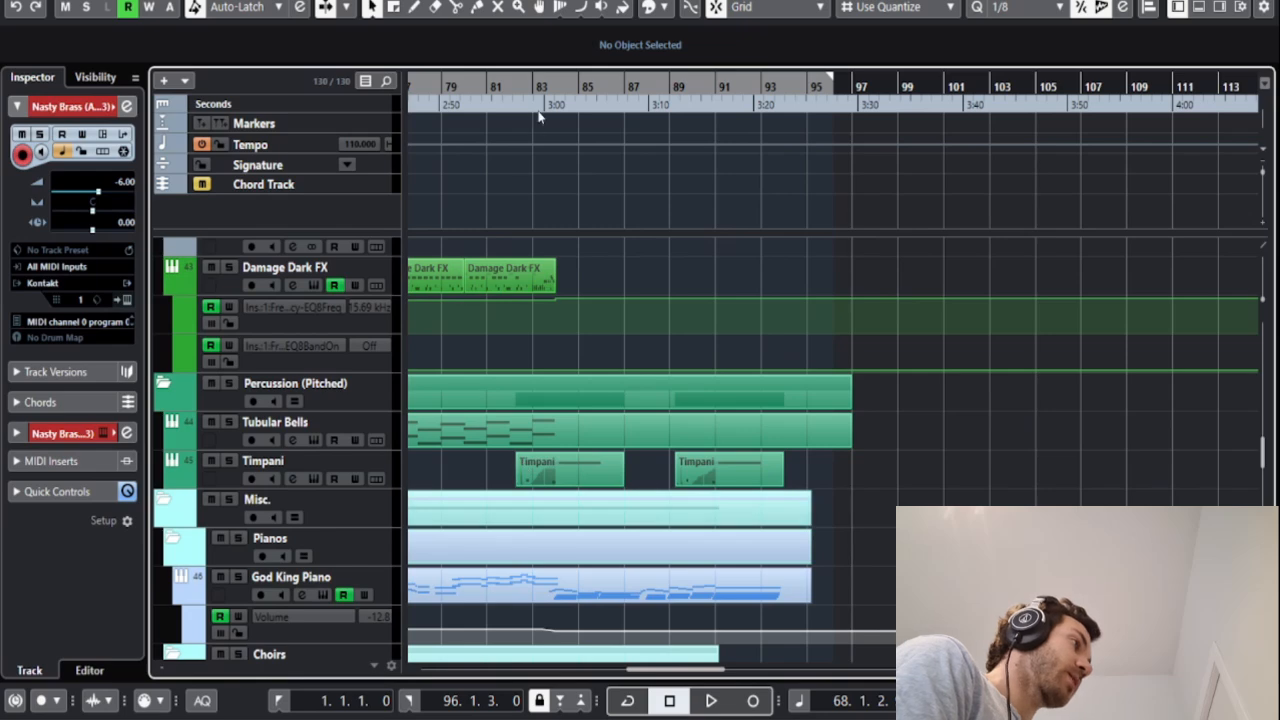
{"action": "key", "text": "space"}
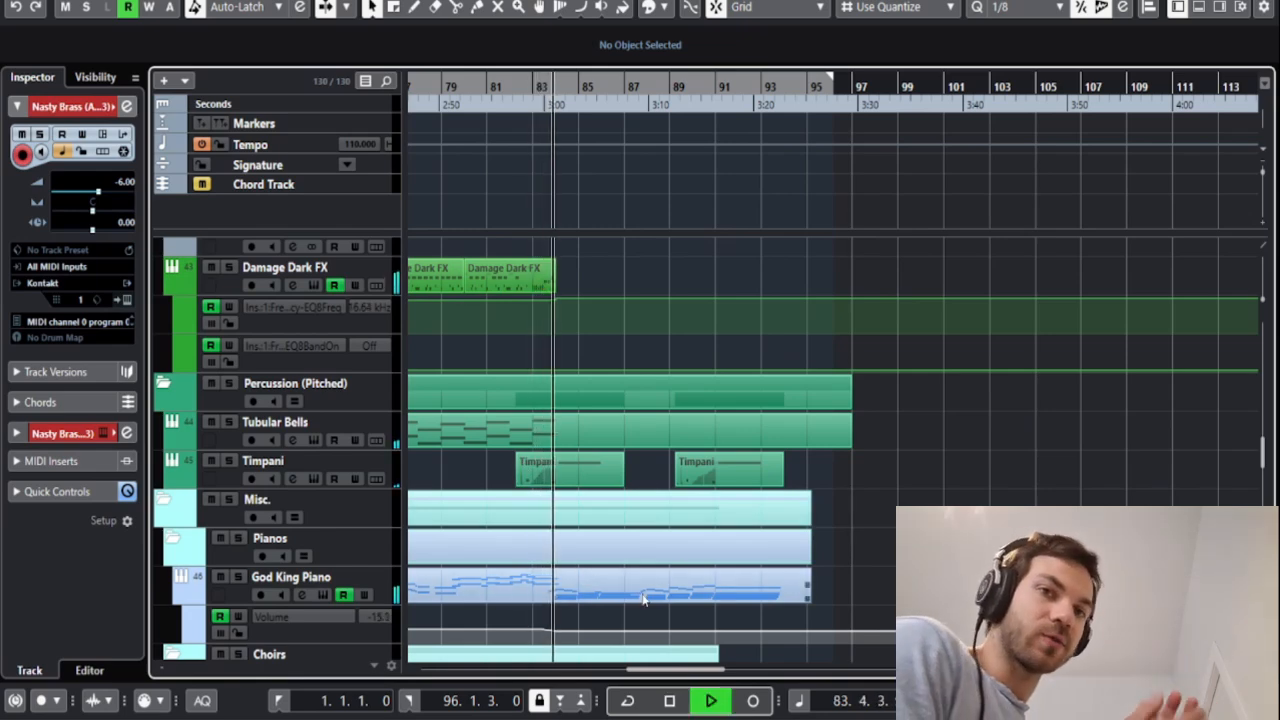
Select the Bohemian Violin track in Solo Strings and examine its part while playback runs to around bar 88
{"action": "scroll", "coordinate": [635, 585], "scroll_direction": "up", "scroll_amount": 10}
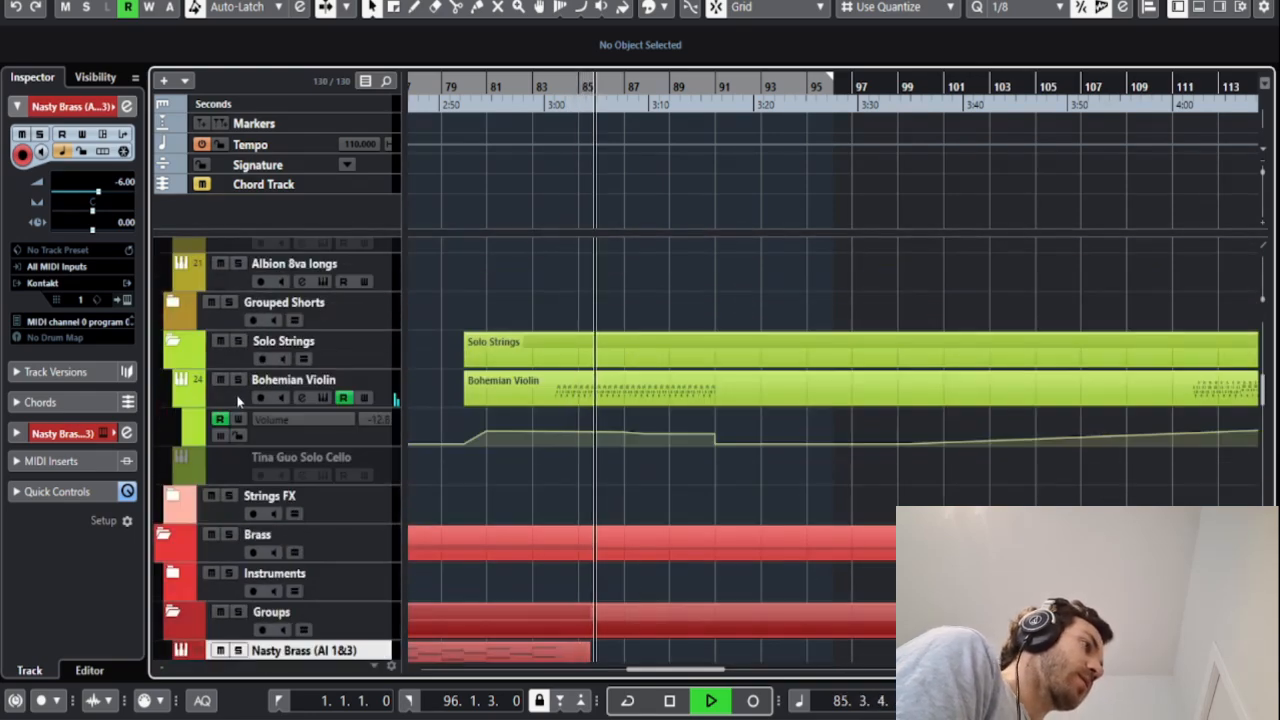
{"action": "left_click", "coordinate": [238, 400]}
{"action": "key", "text": "g"}
{"action": "key", "text": "g"}
{"action": "key", "text": "g"}
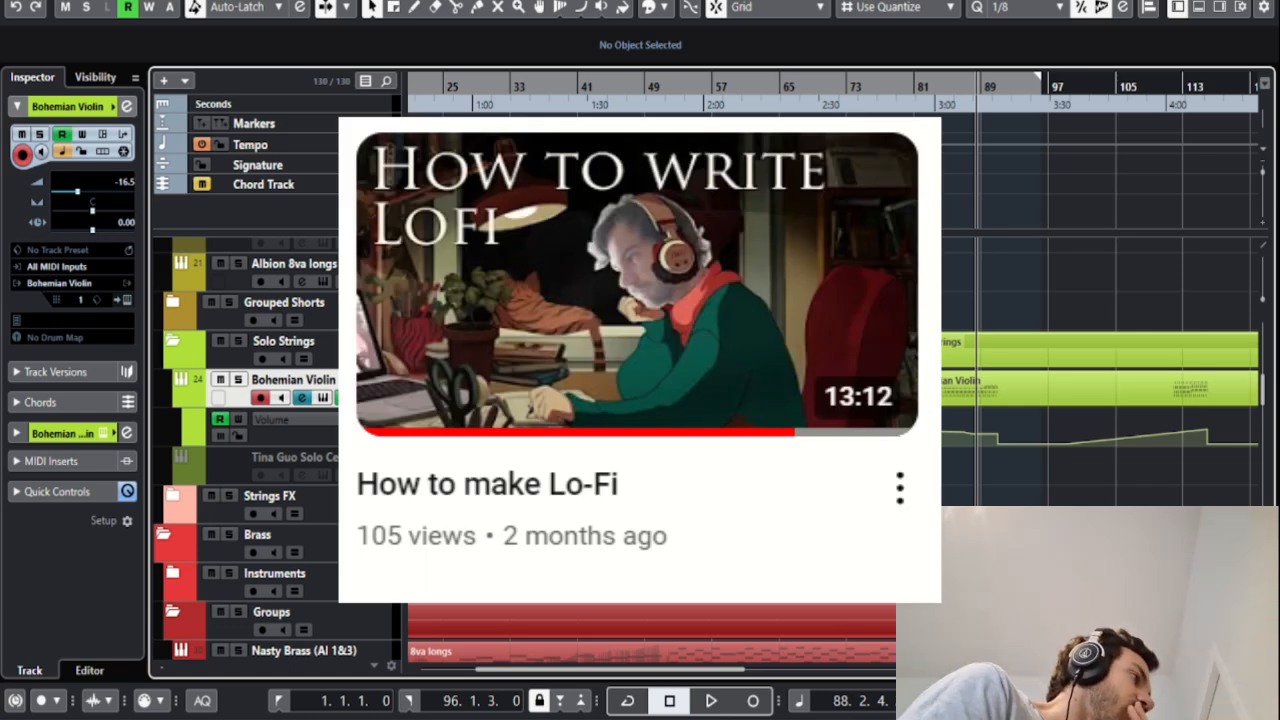
Go back to the God King Piano track, solo it and play it from around bar 51
{"action": "scroll", "coordinate": [277, 487], "scroll_direction": "down", "scroll_amount": 15}
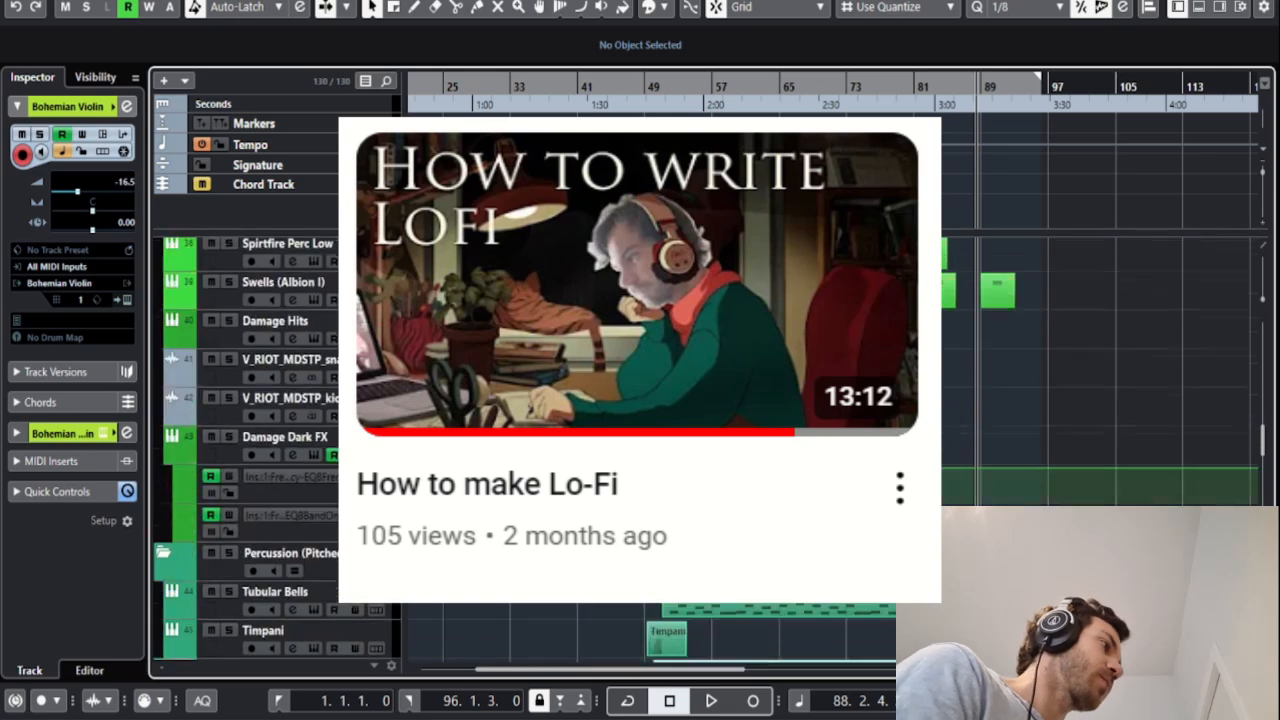
{"action": "key", "text": "g"}
{"action": "key", "text": "g"}
{"action": "scroll", "coordinate": [562, 474], "scroll_direction": "up", "scroll_amount": 4}
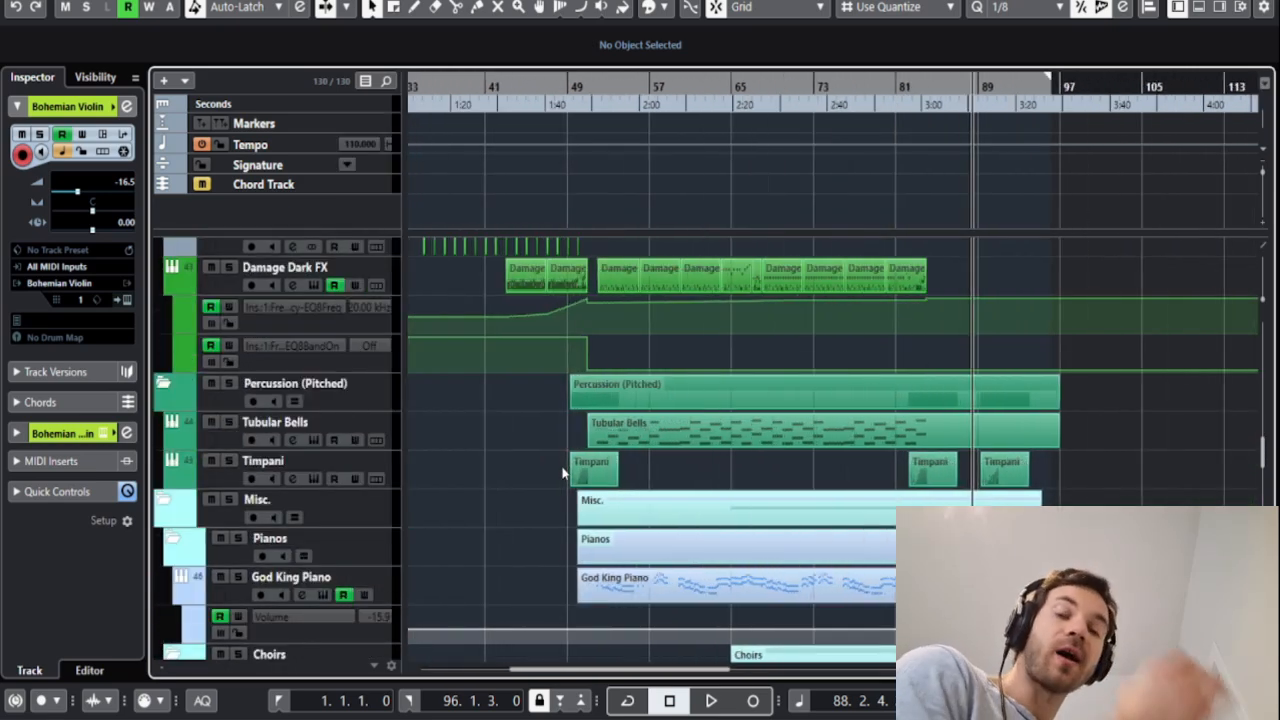
{"action": "scroll", "coordinate": [557, 487], "scroll_direction": "down", "scroll_amount": 2}
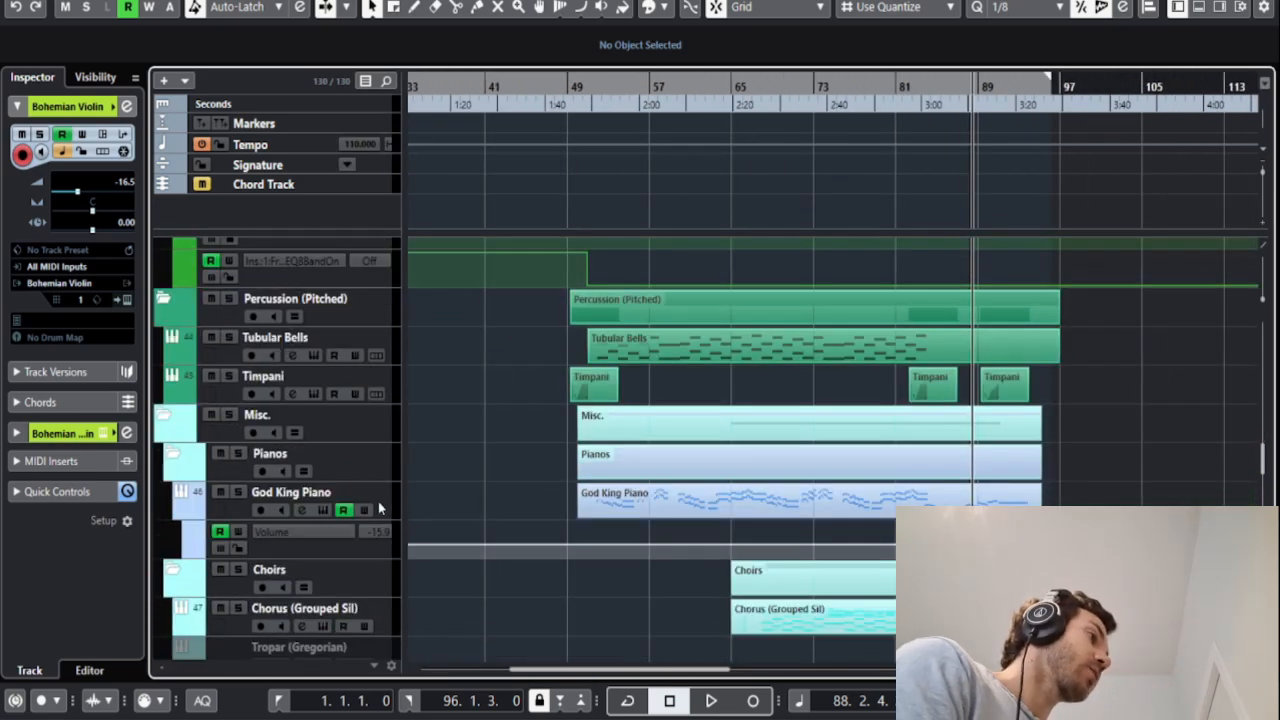
{"action": "left_click", "coordinate": [324, 508]}
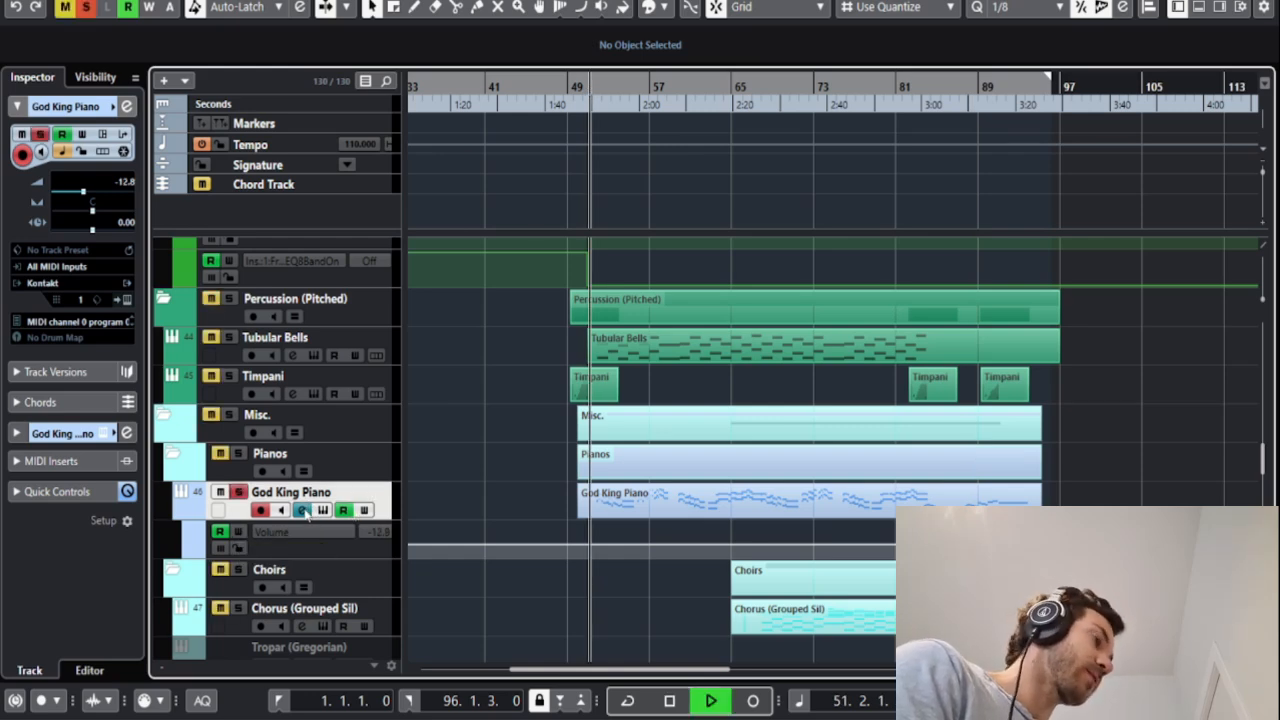
Open the God King Piano channel's Frequency insert, compare its sound bypassed and active during playback, and close the equalizer
{"action": "left_click", "coordinate": [301, 510]}
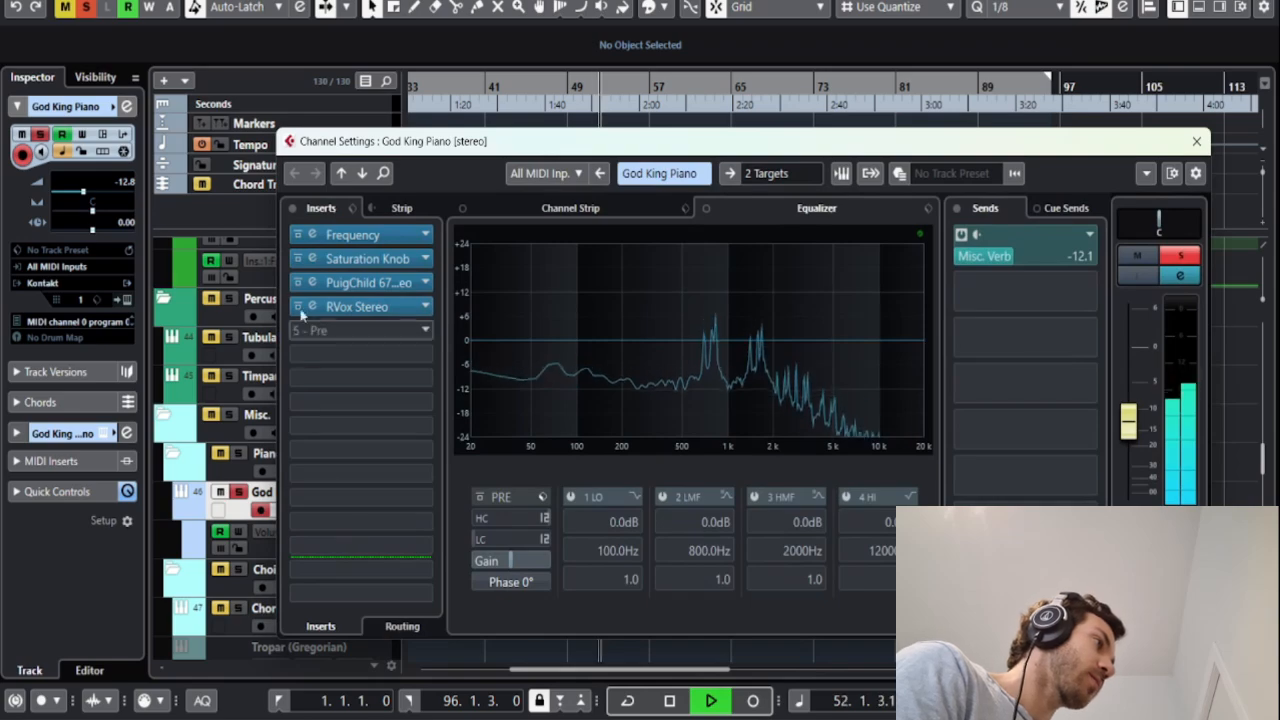
{"action": "double_click", "coordinate": [335, 236]}
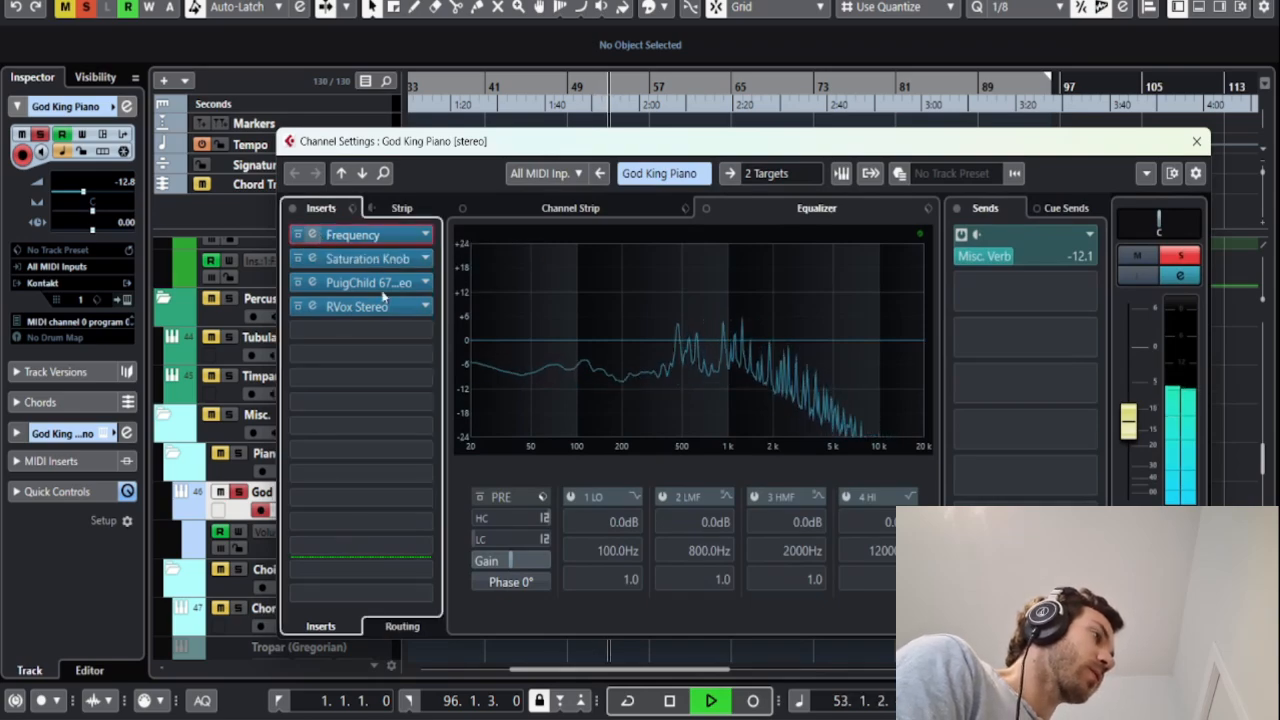
{"action": "left_click_drag", "start_coordinate": [583, 148], "coordinate": [741, 392]}
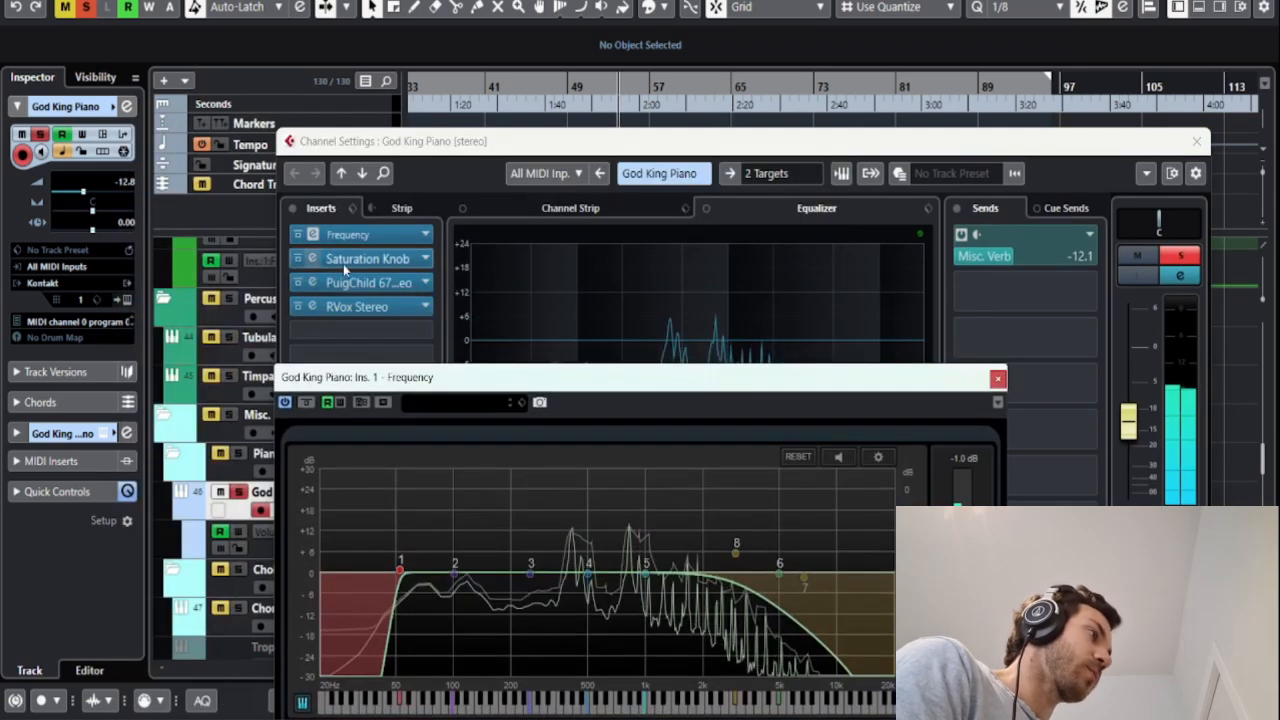
{"action": "left_click_drag", "start_coordinate": [380, 377], "coordinate": [393, 34]}
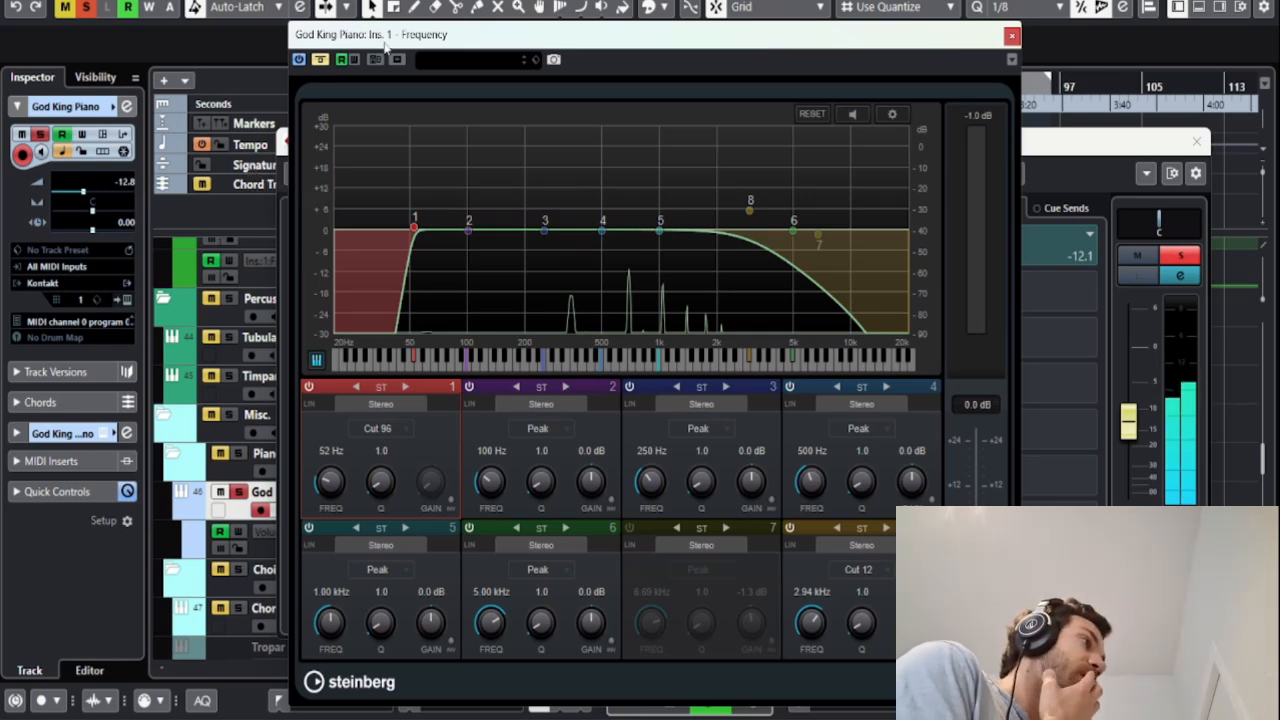
{"action": "left_click", "coordinate": [320, 60]}
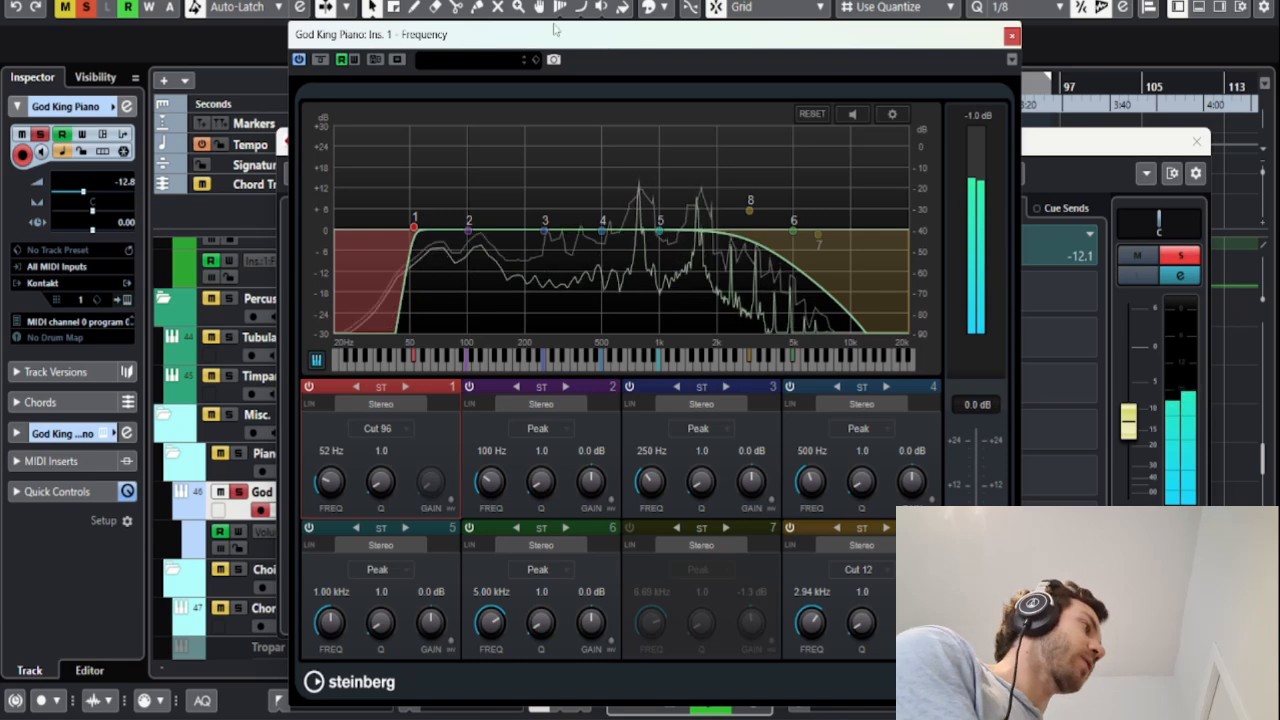
{"action": "left_click", "coordinate": [1011, 37]}
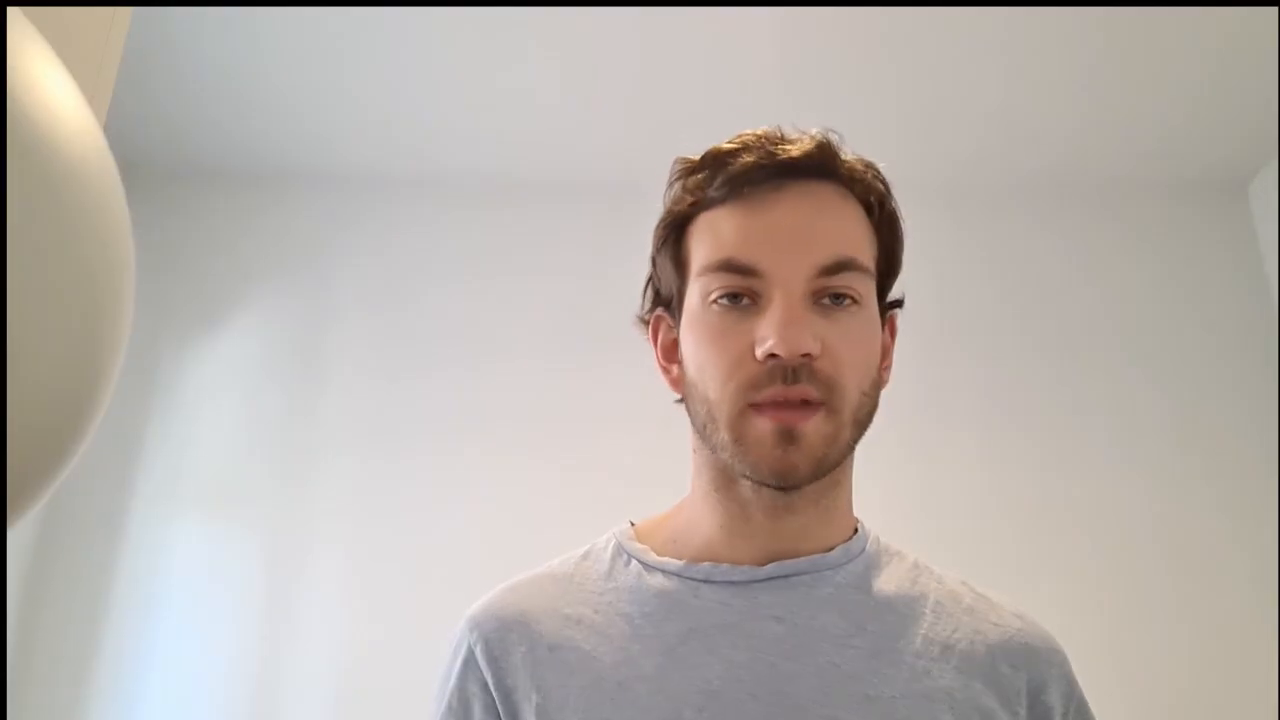